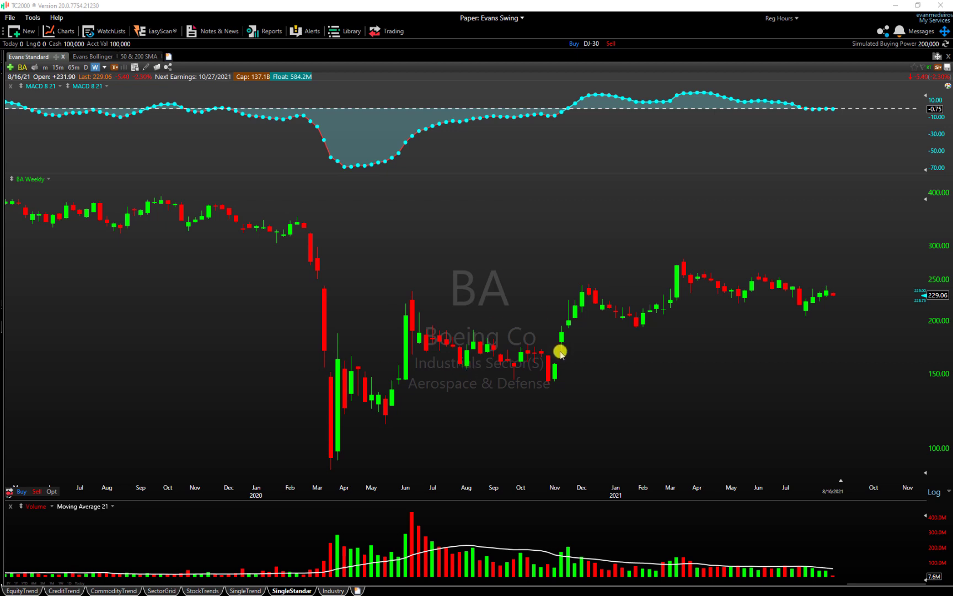
Show the drawing toolbar, try its expanded and hidden states, and leave it a compact strip.
scroll(555, 342, "up", 2)
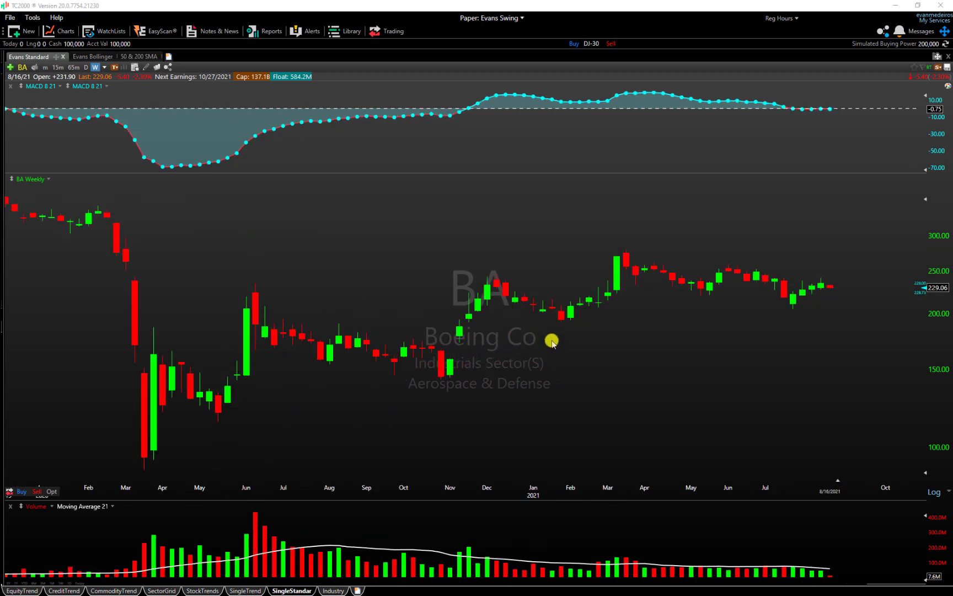
left_click(943, 86)
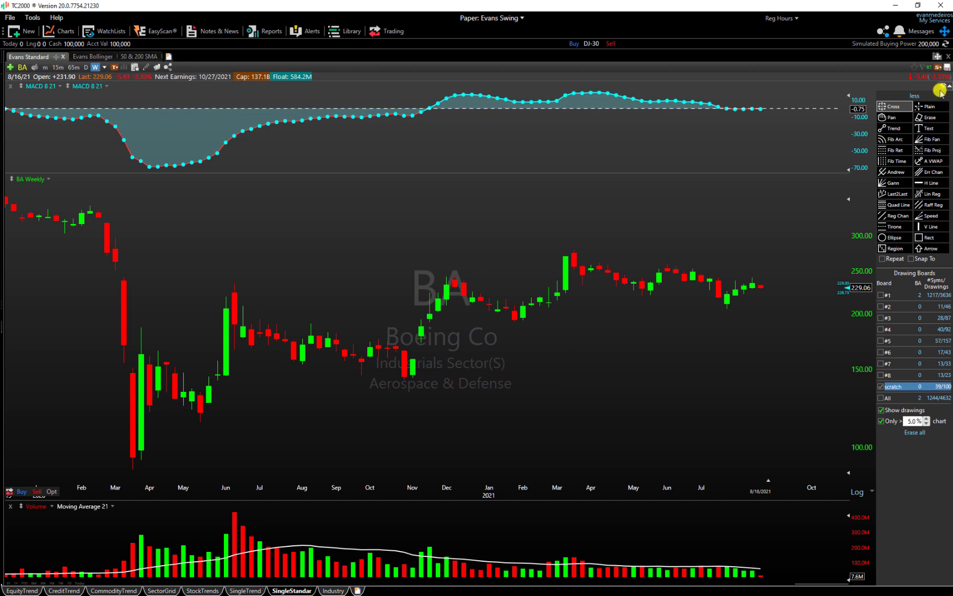
left_click(913, 94)
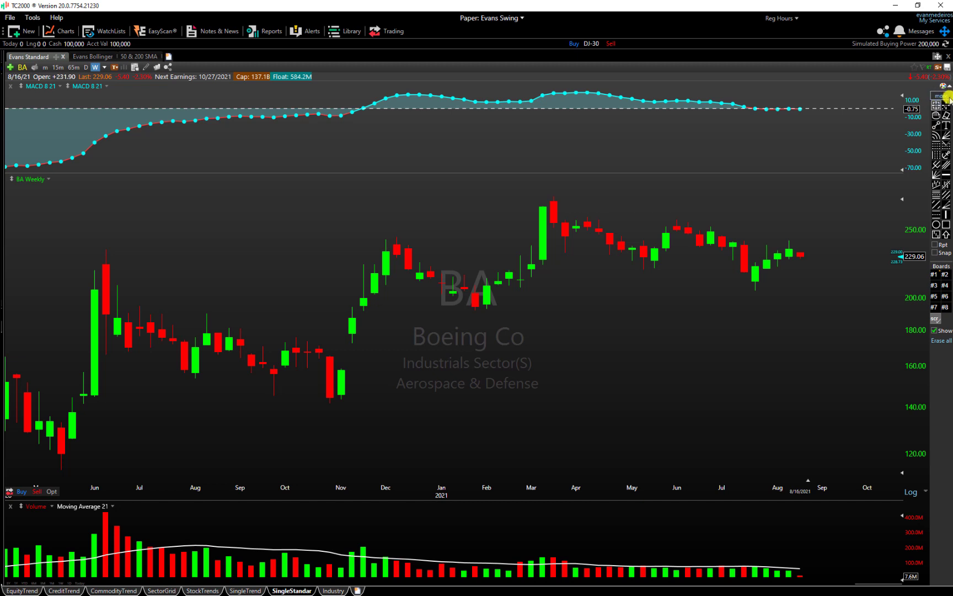
left_click(945, 94)
left_click(946, 86)
left_click(940, 96)
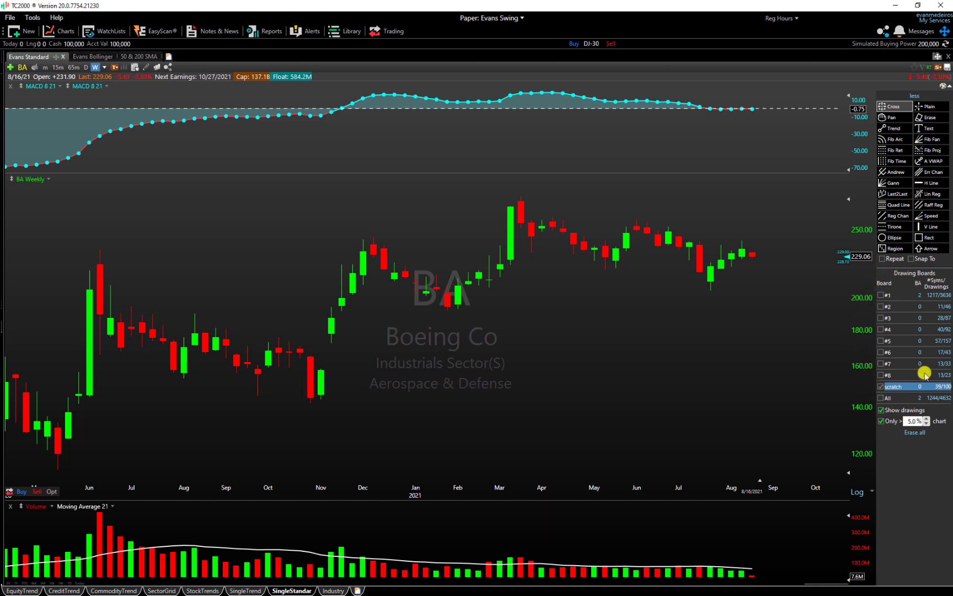
left_click(941, 82)
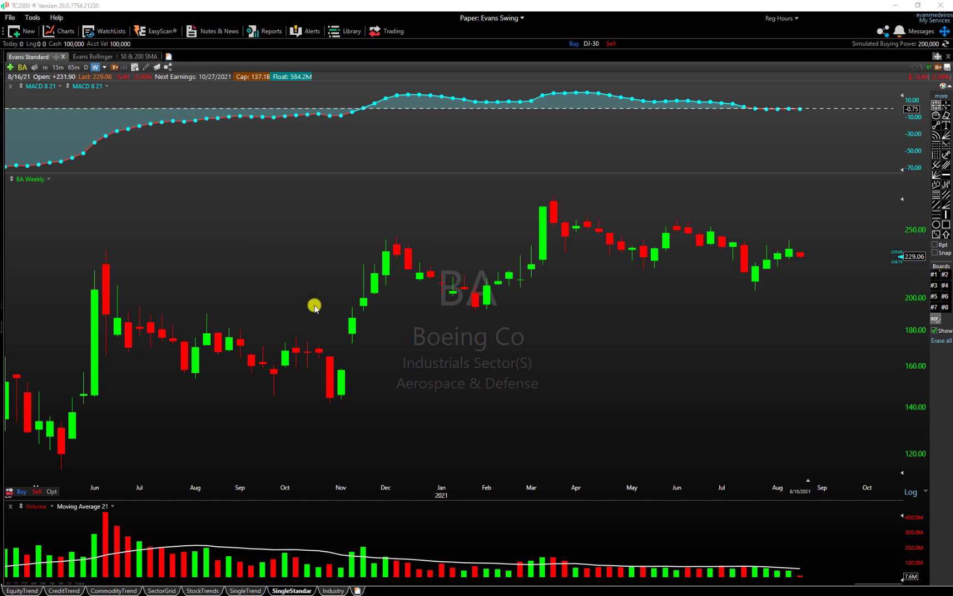
Uncheck Include Extra Drawing Boards on the Charts tab of System Settings.
left_click(35, 18)
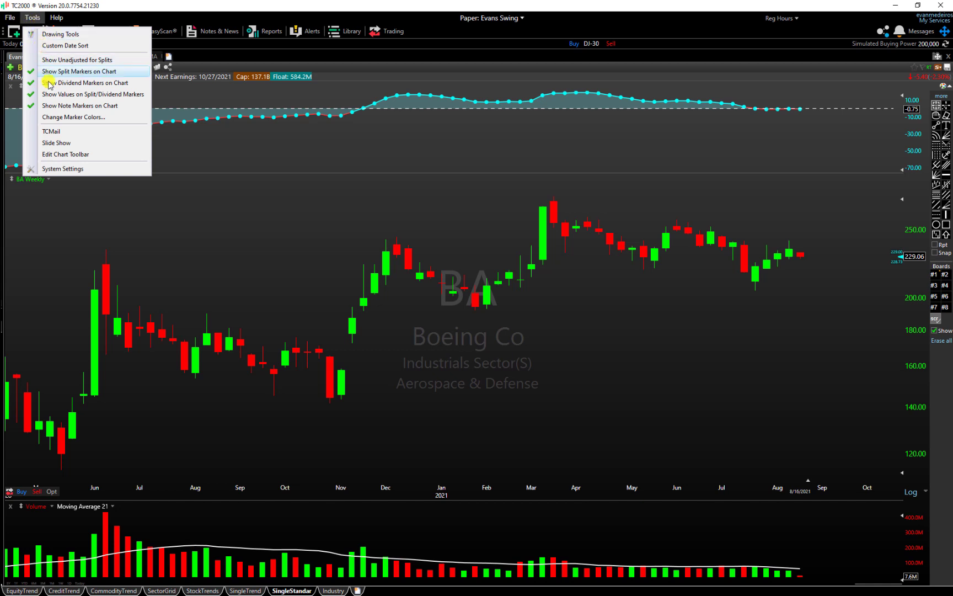
left_click(93, 170)
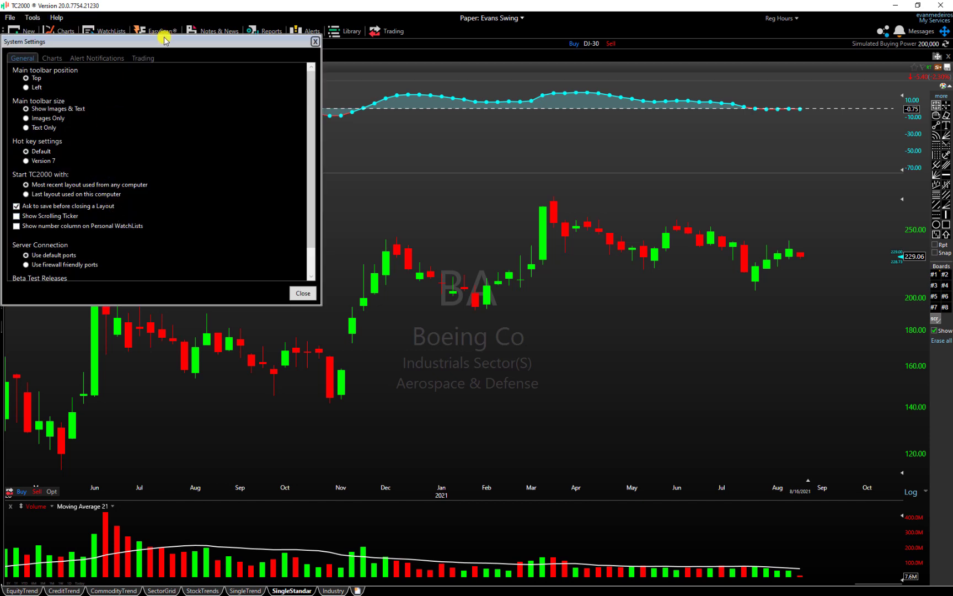
left_click_drag(159, 38, 350, 74)
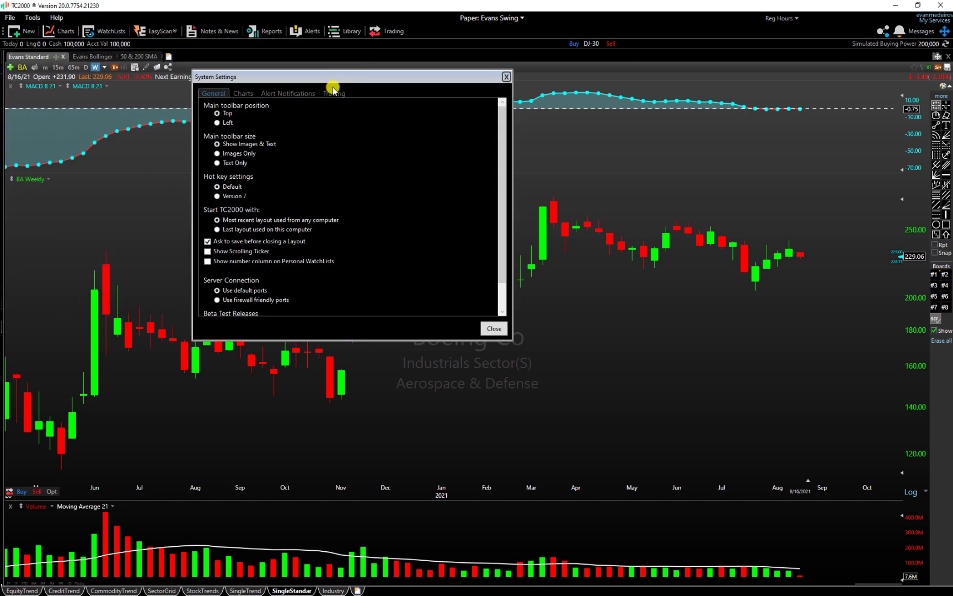
left_click(245, 95)
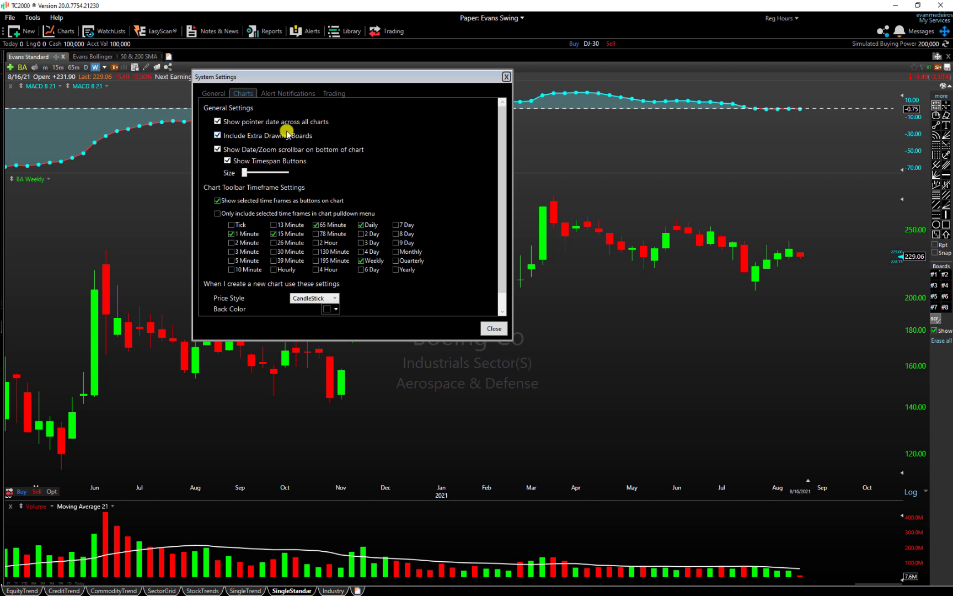
left_click(218, 136)
left_click(494, 329)
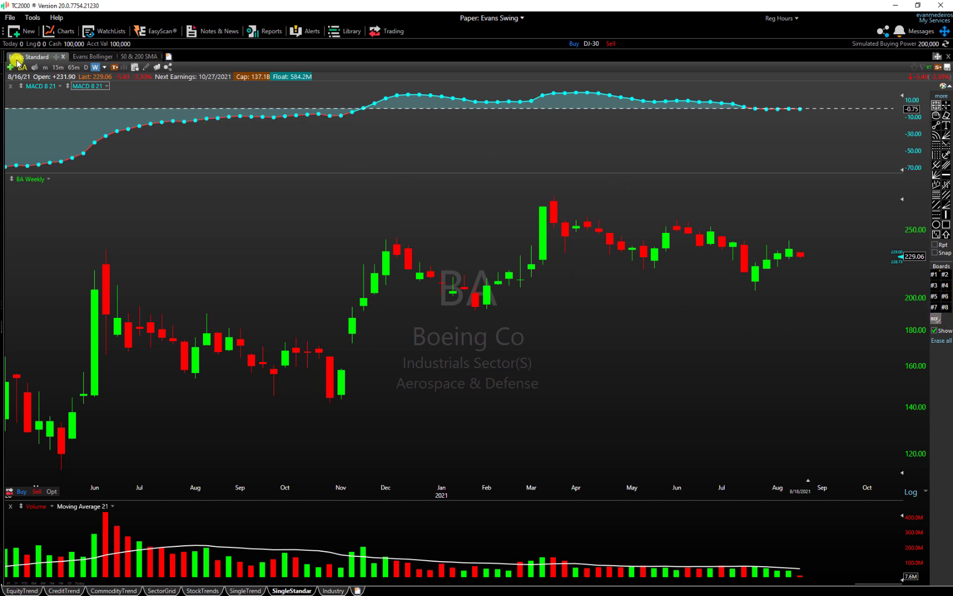
Turn on the scratch drawing board and zoom the BA chart to October 2020–August 2021.
left_click(946, 86)
left_click(947, 87)
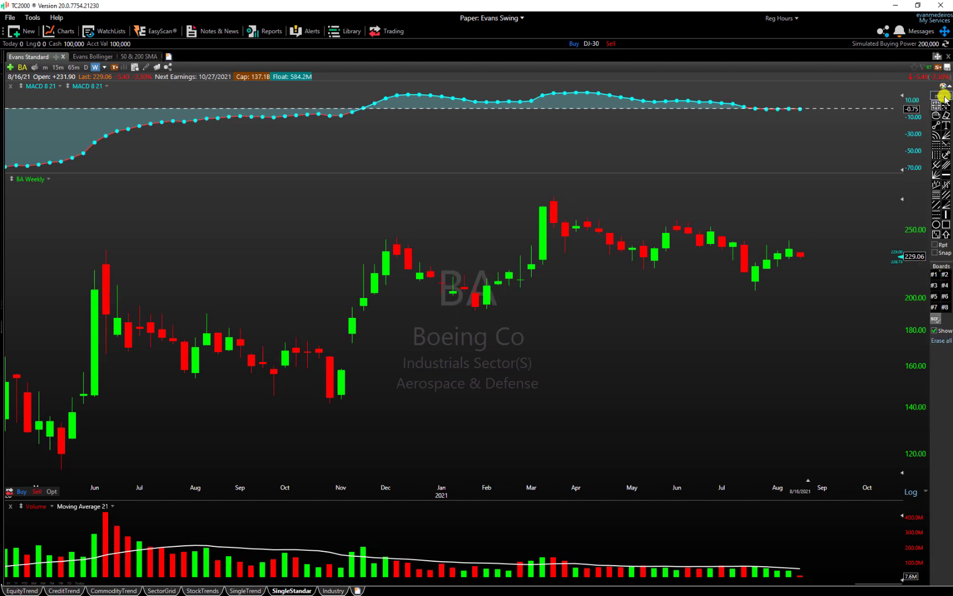
left_click(944, 97)
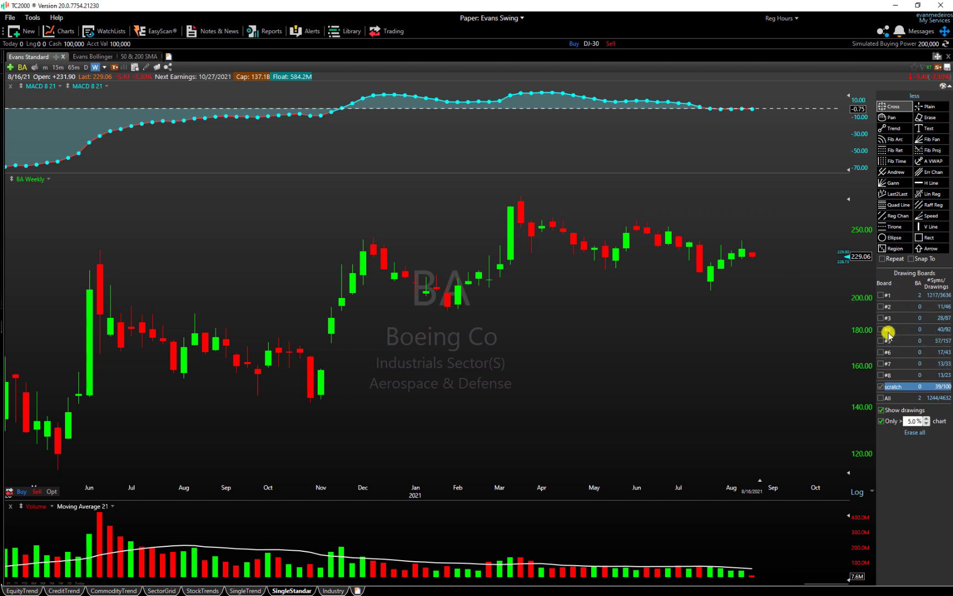
key("Down")
left_click(881, 386)
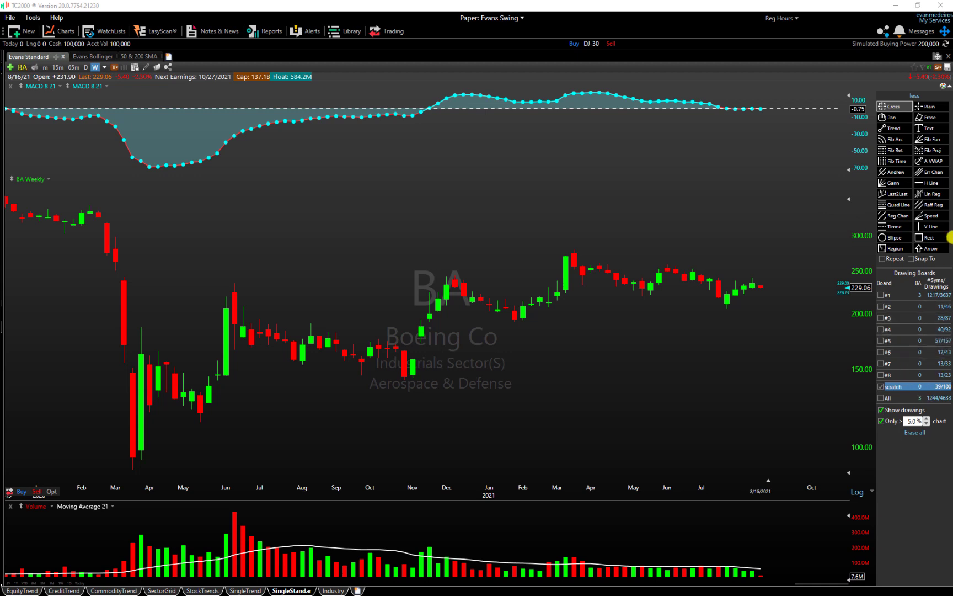
left_click(917, 94)
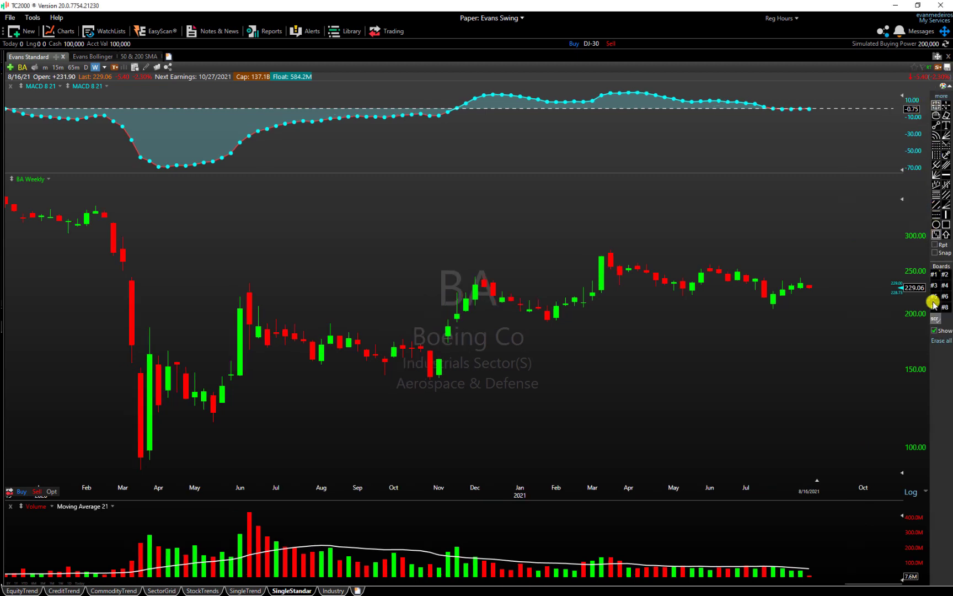
scroll(804, 353, "up", 3)
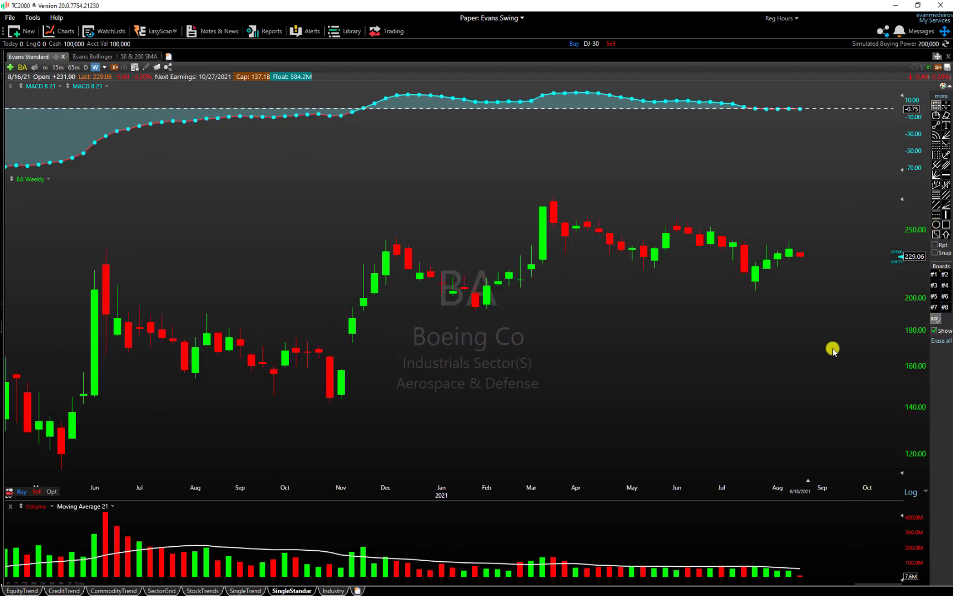
key("Up")
key("Up")
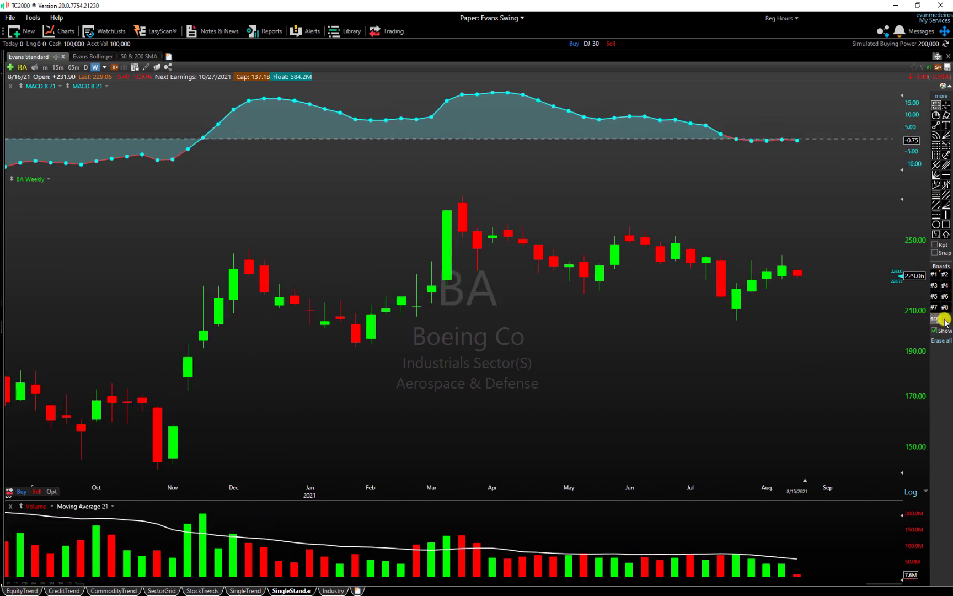
Switch from the scratch board to board #1 to view its yellow channel.
left_click(938, 318)
left_click(936, 275)
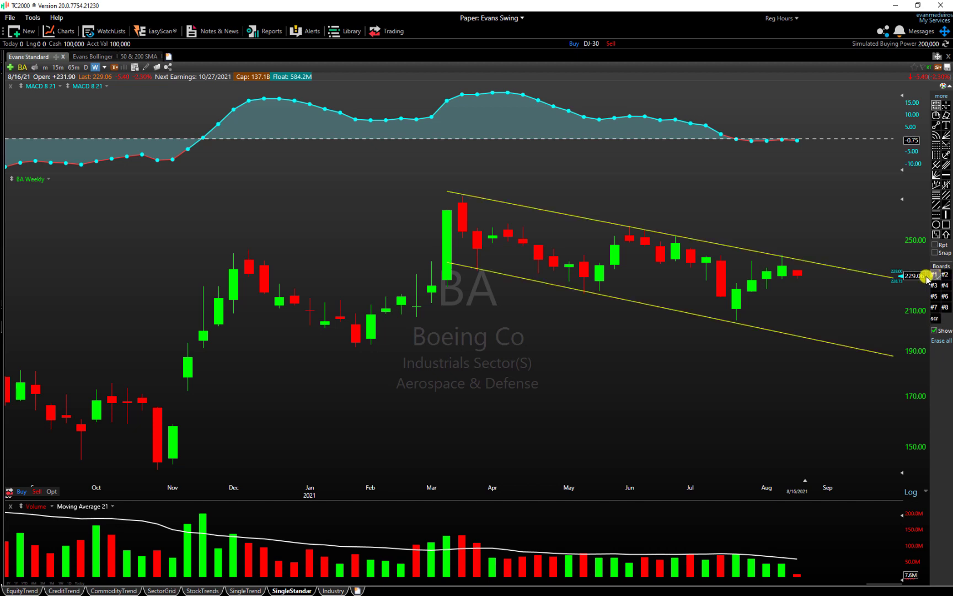
scroll(662, 272, "down", 2)
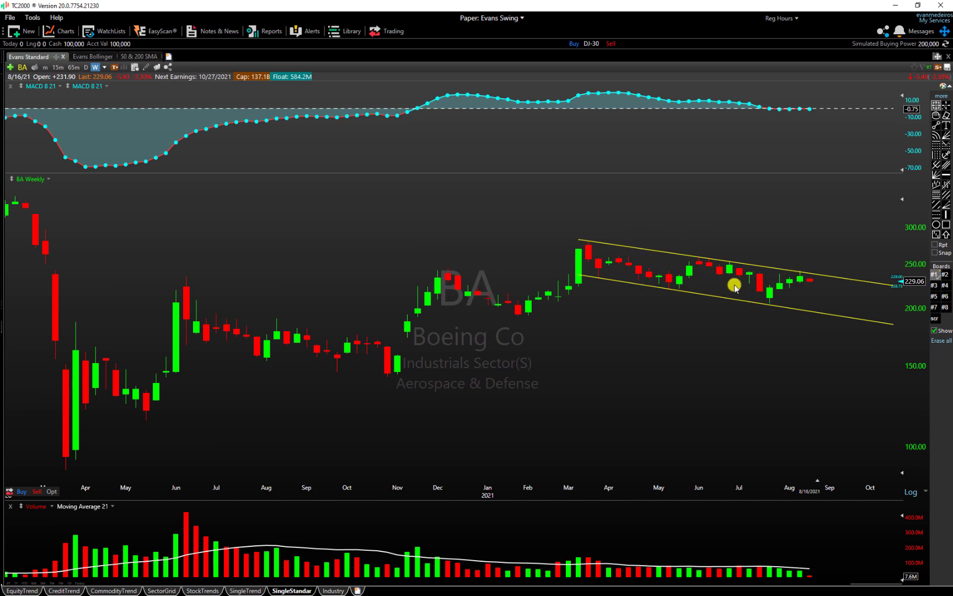
scroll(735, 287, "up", 2)
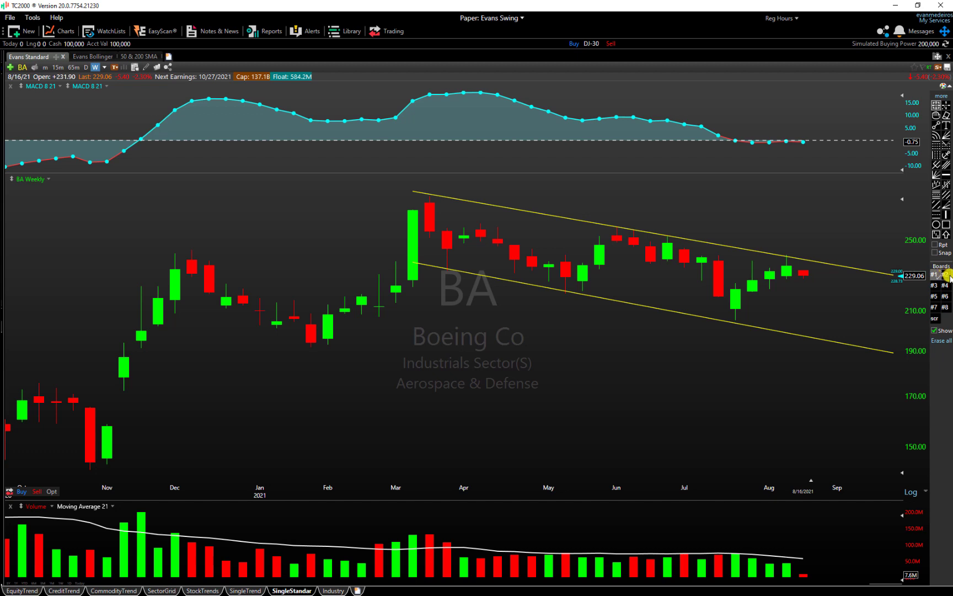
Flip to empty board #4, return to #1 to nudge the channel, then show board #2.
left_click(944, 286)
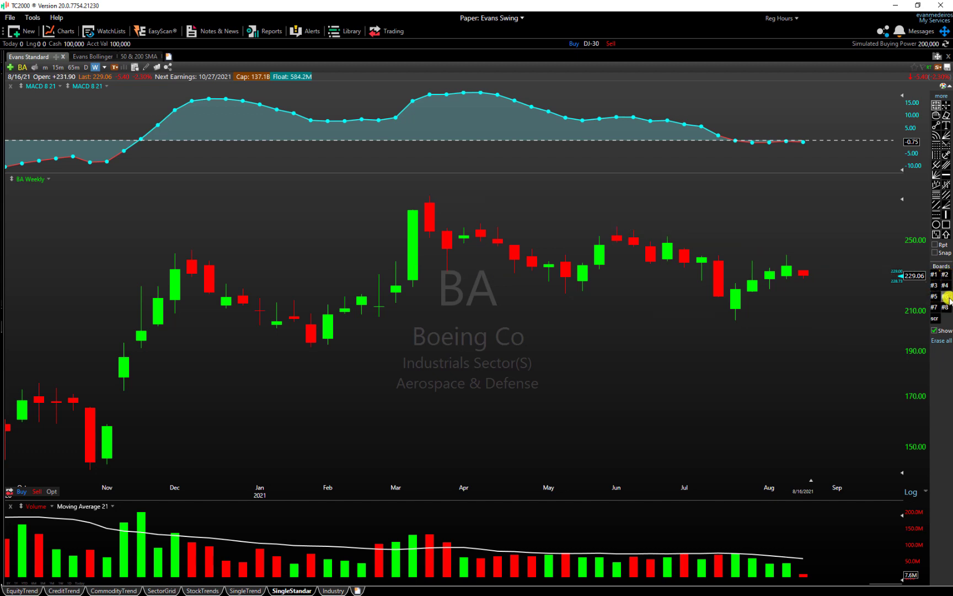
scroll(792, 307, "down", 5)
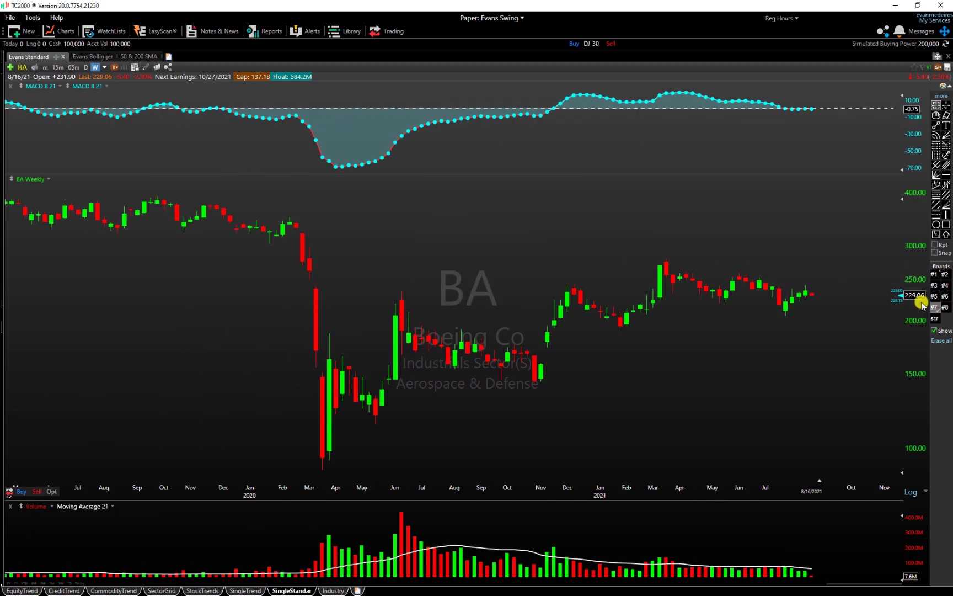
left_click(934, 274)
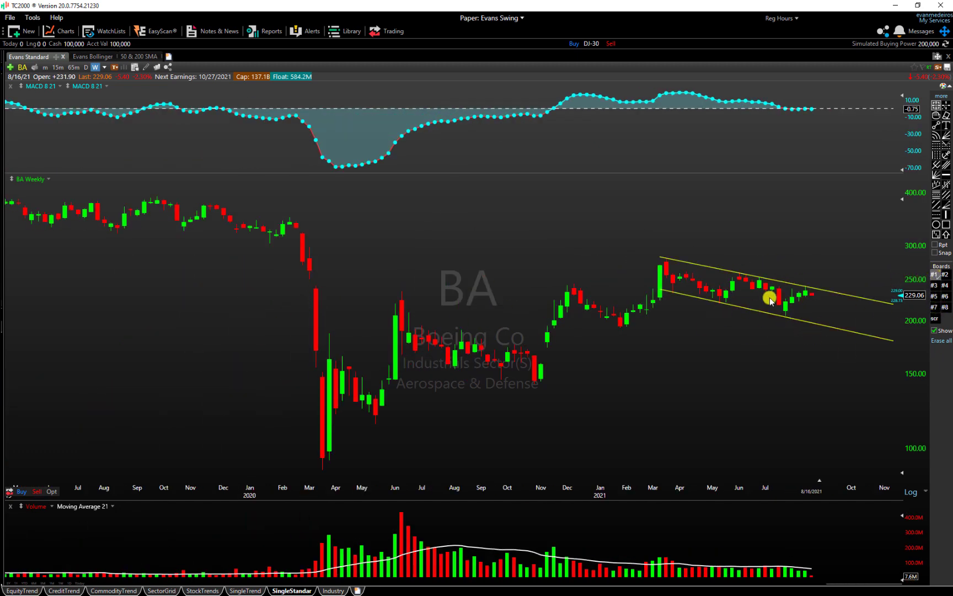
scroll(764, 292, "up", 2)
mouse_move(743, 282)
left_mouse_down()
mouse_move(753, 215)
mouse_move(746, 281)
left_mouse_up()
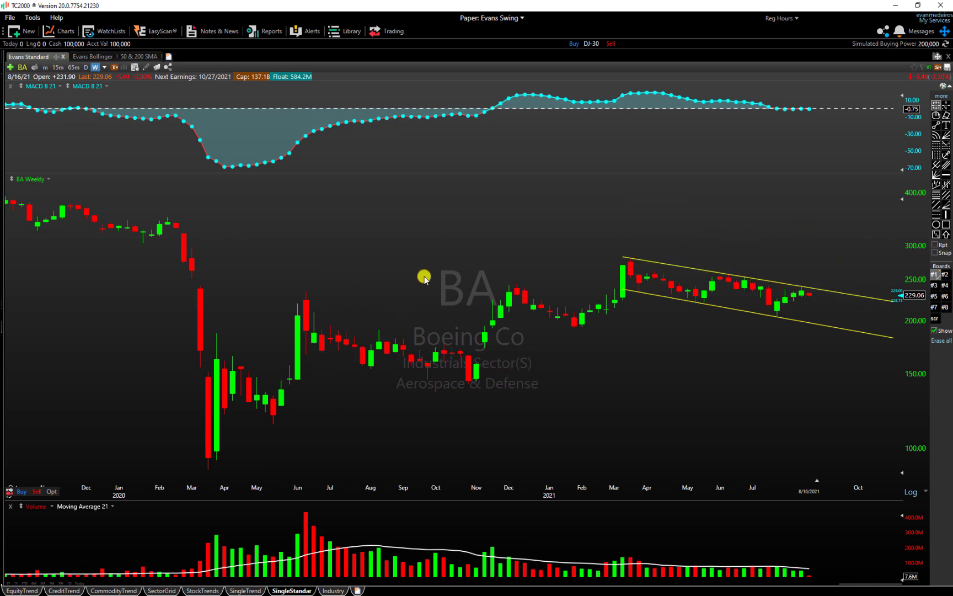
scroll(723, 296, "up", 1)
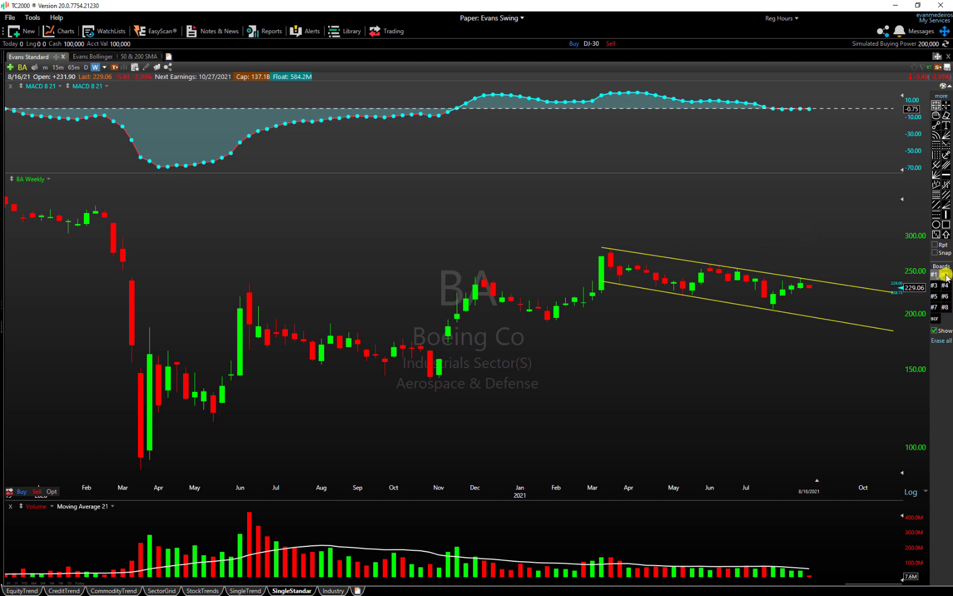
left_click(945, 274)
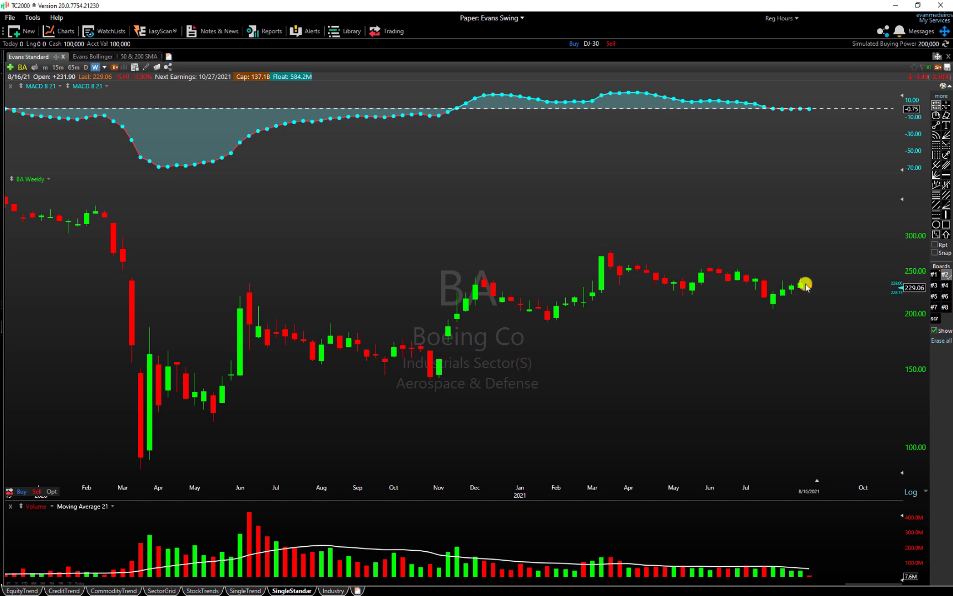
scroll(829, 289, "up", 2)
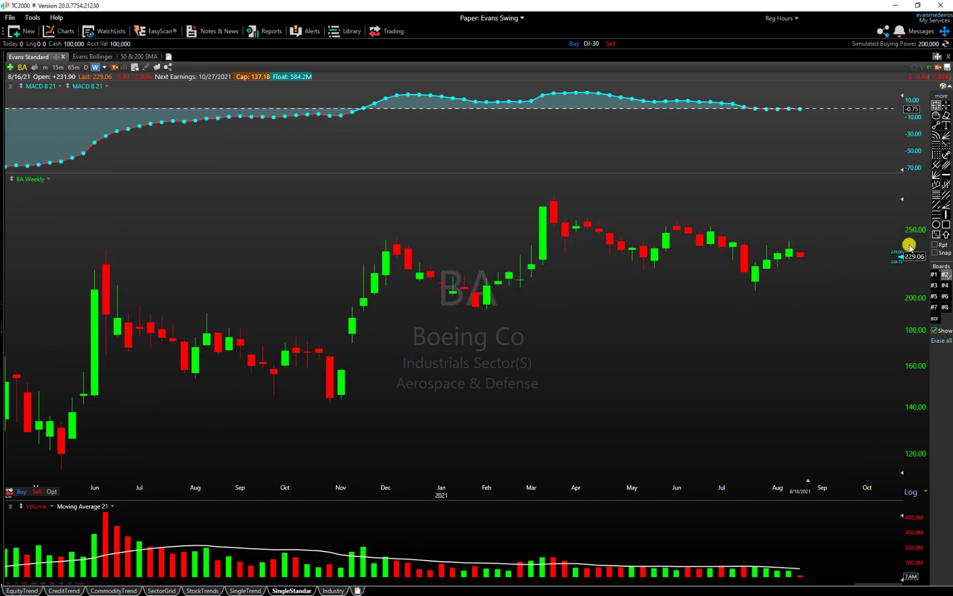
Draw an ellipse around the latest August candles and a box from the March high through August.
left_click(937, 225)
mouse_move(768, 234)
left_mouse_down()
mouse_move(813, 273)
mouse_move(806, 261)
left_mouse_up()
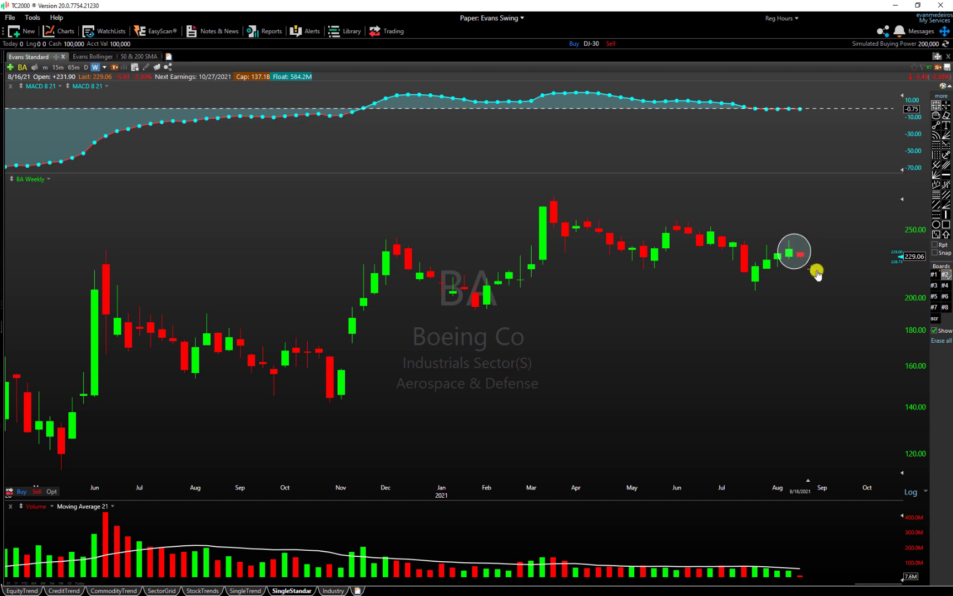
left_click(947, 224)
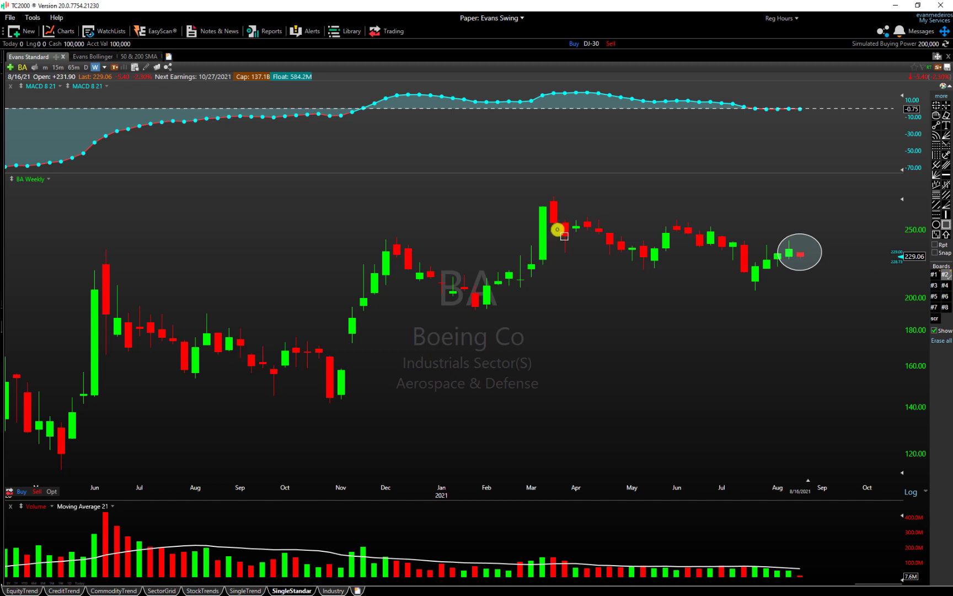
left_click_drag(540, 206, 822, 267)
left_click_drag(531, 204, 543, 201)
scroll(787, 340, "down", 2)
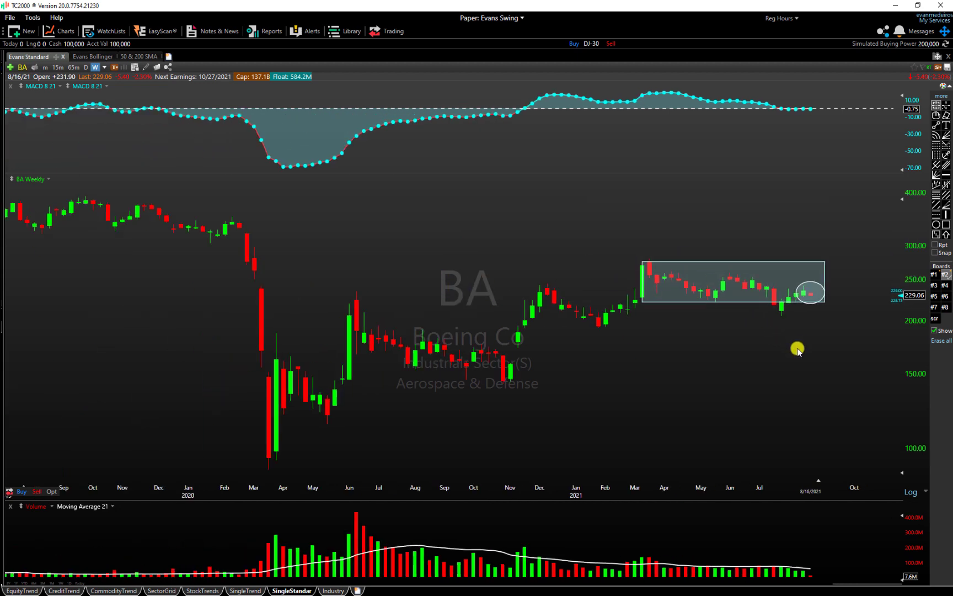
mouse_move(819, 290)
left_mouse_down()
mouse_move(807, 285)
mouse_move(812, 301)
left_mouse_up()
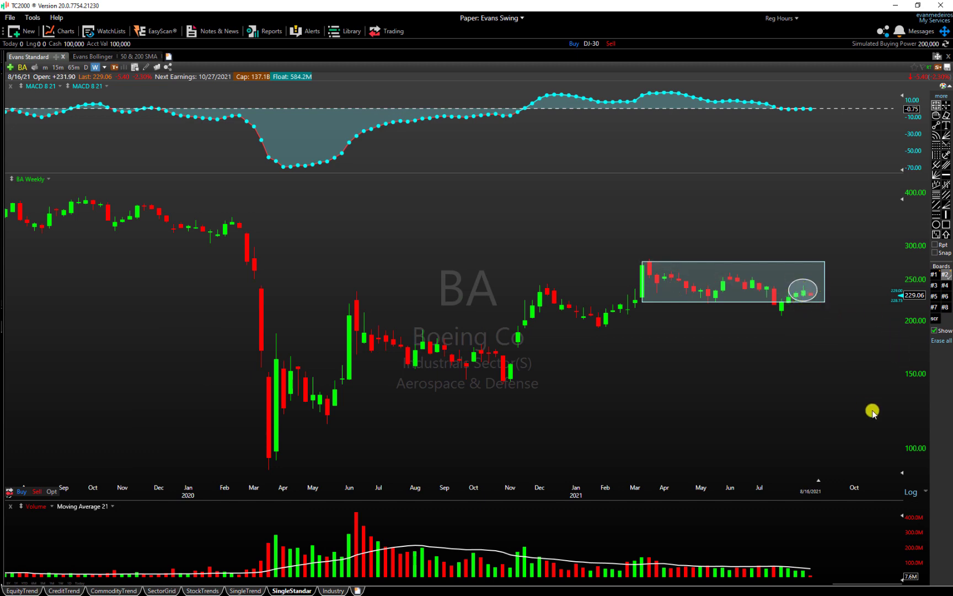
Compare board #1's yellow channel with board #2's drawings, then show the expanded Drawing Boards table.
left_click(936, 274)
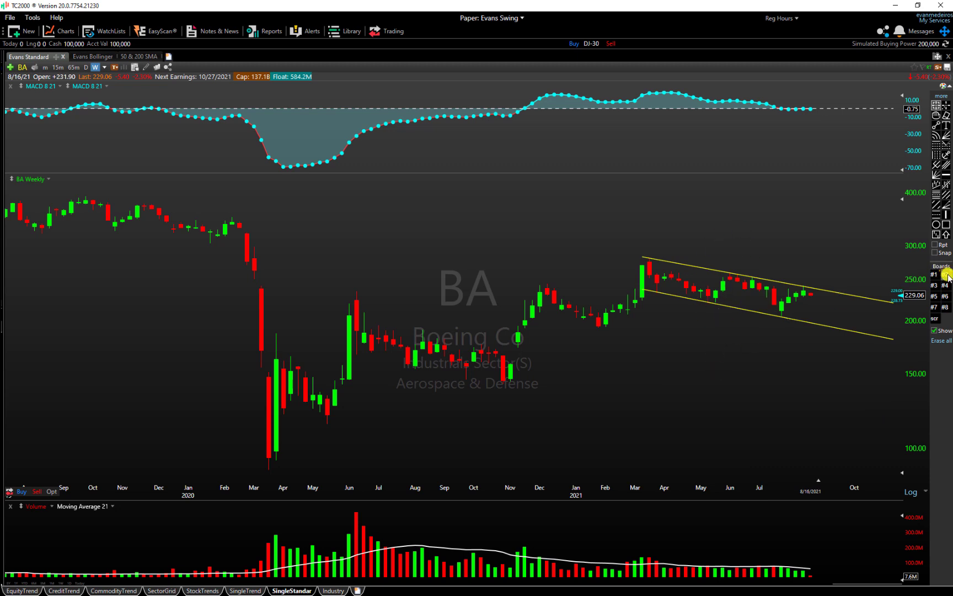
left_click(945, 275)
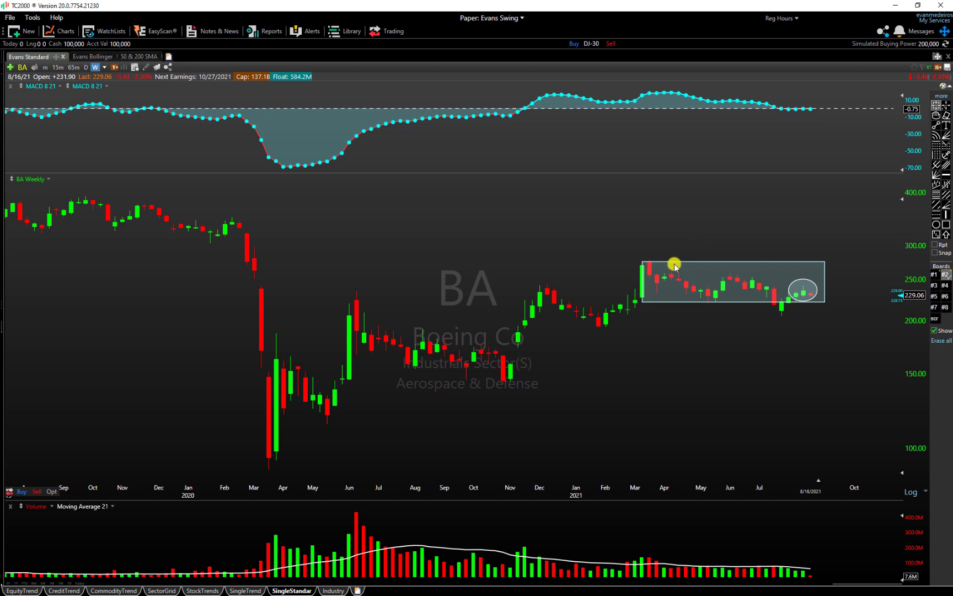
left_click(936, 98)
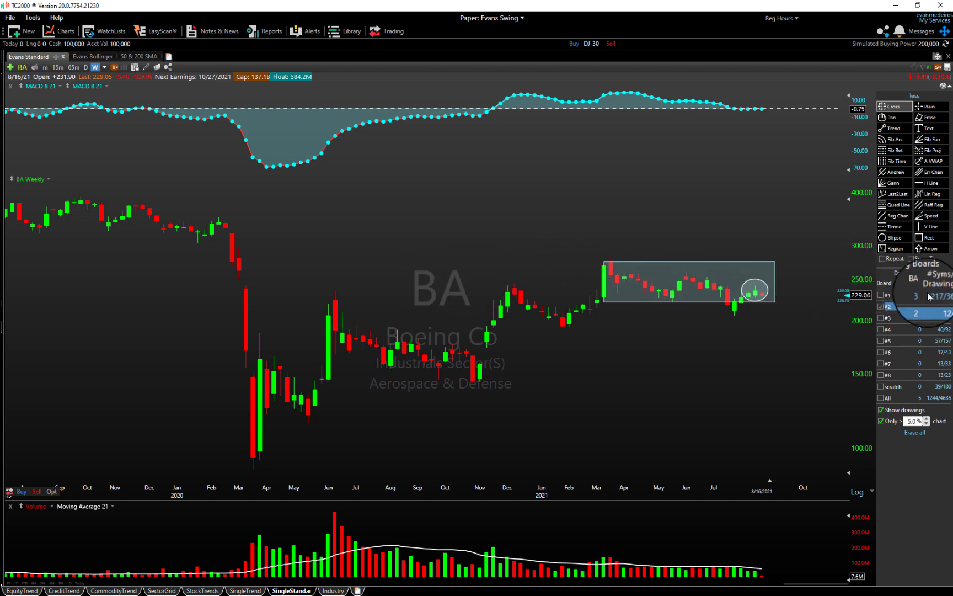
Toggle board #1's yellow channel overlay on and off while keeping board #2's drawings shown.
key("Up")
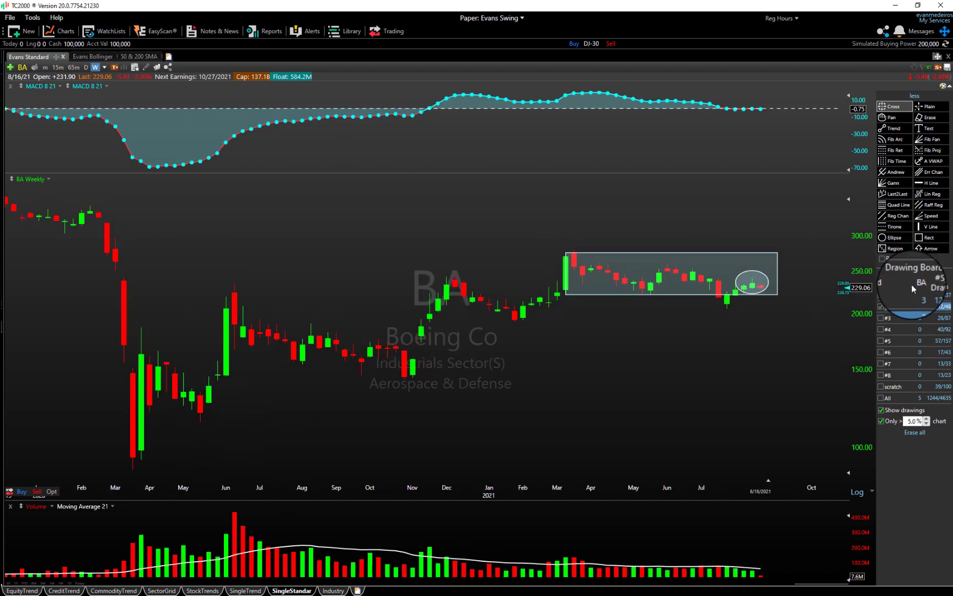
left_click(921, 299)
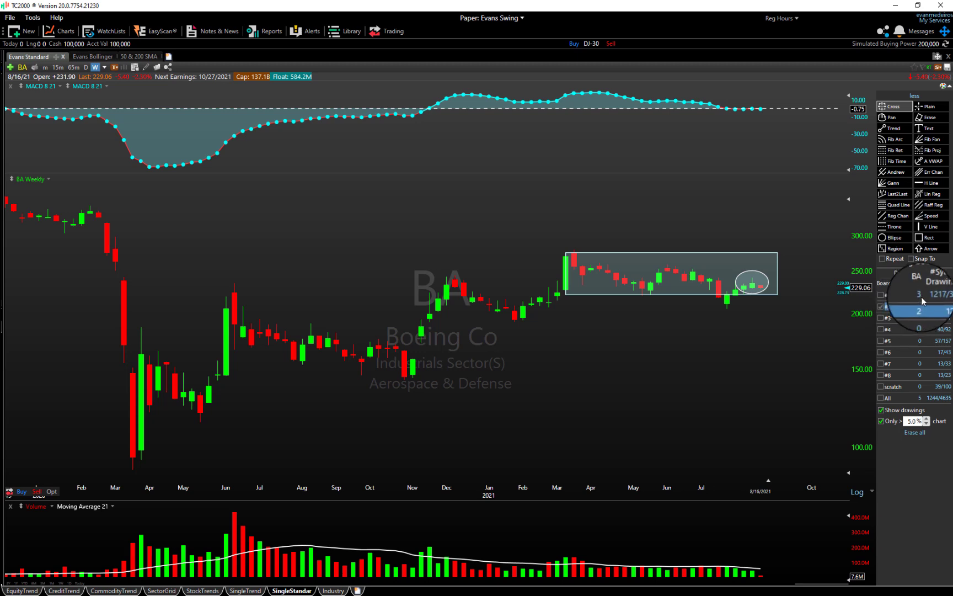
left_click(881, 296)
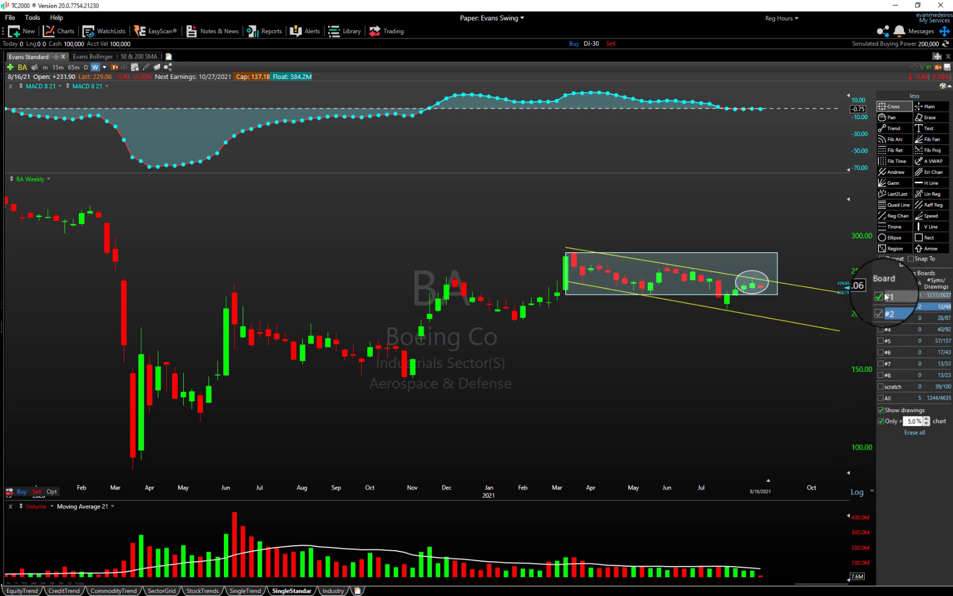
left_click(881, 296)
left_click(881, 296)
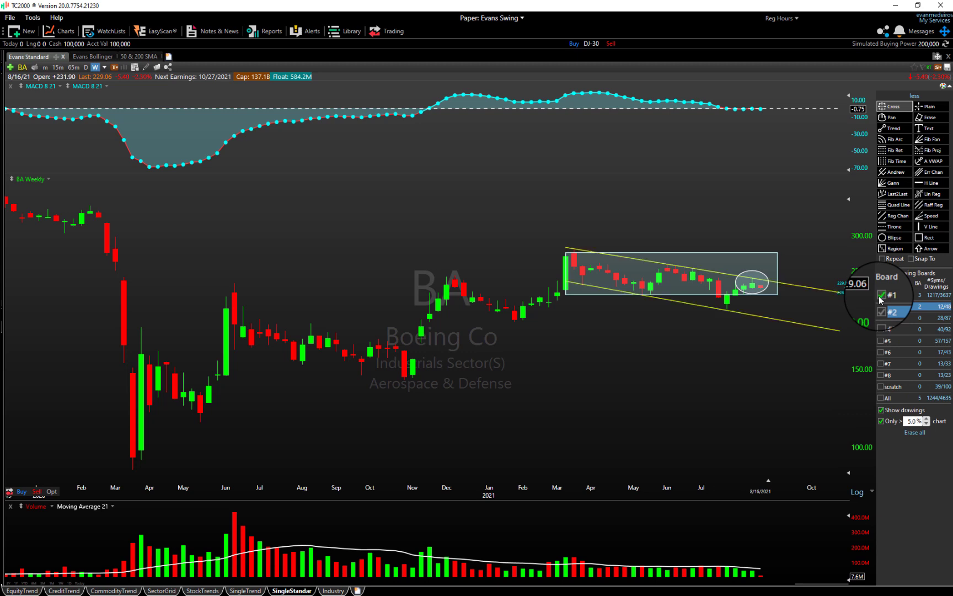
left_click(881, 296)
left_click(881, 296)
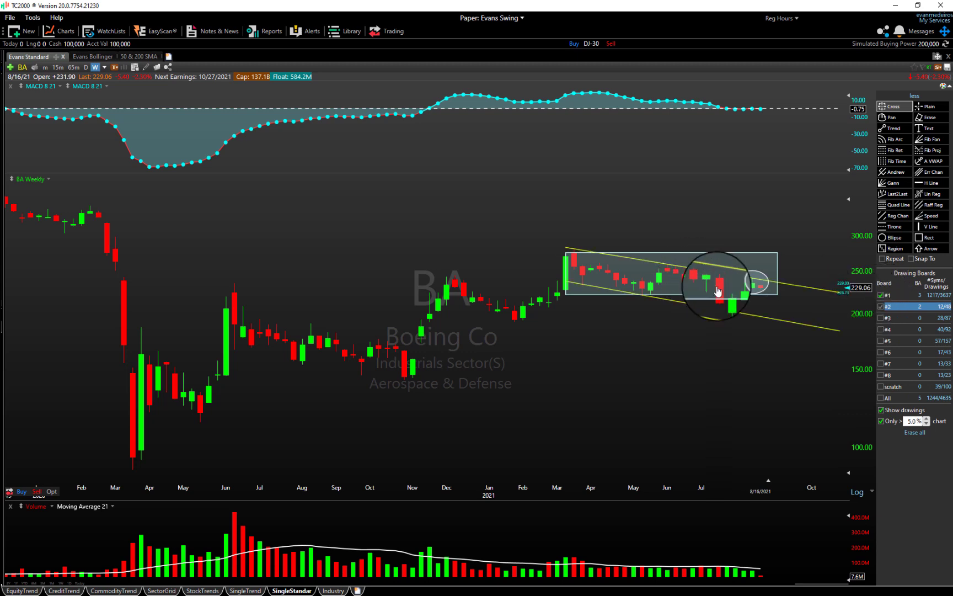
left_click(881, 296)
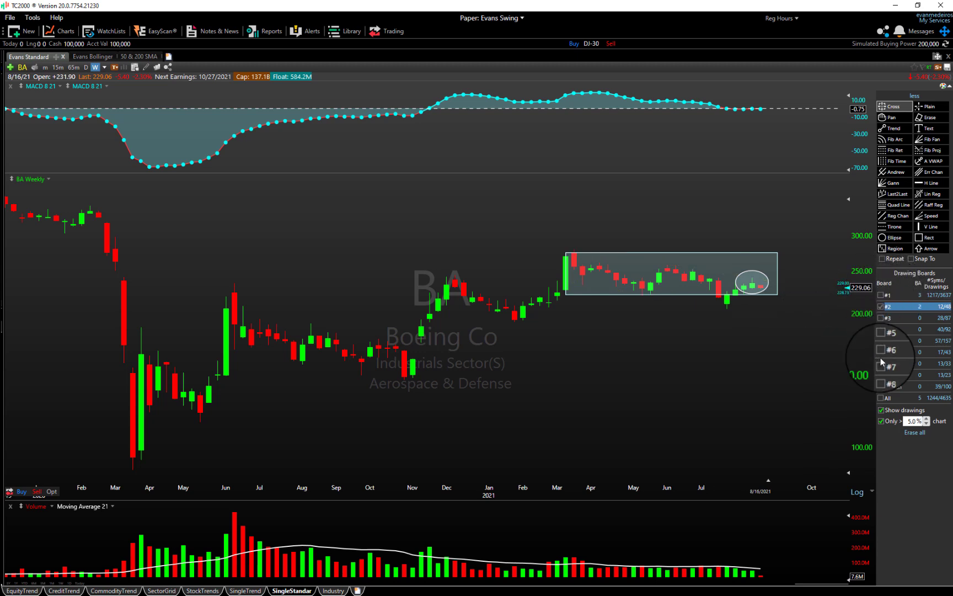
left_click(881, 307)
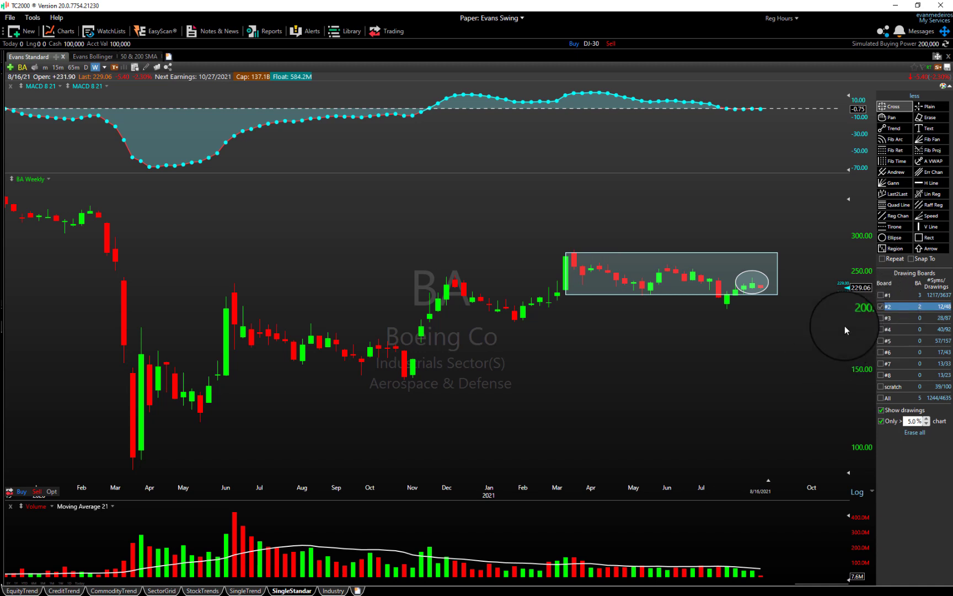
left_click(881, 295)
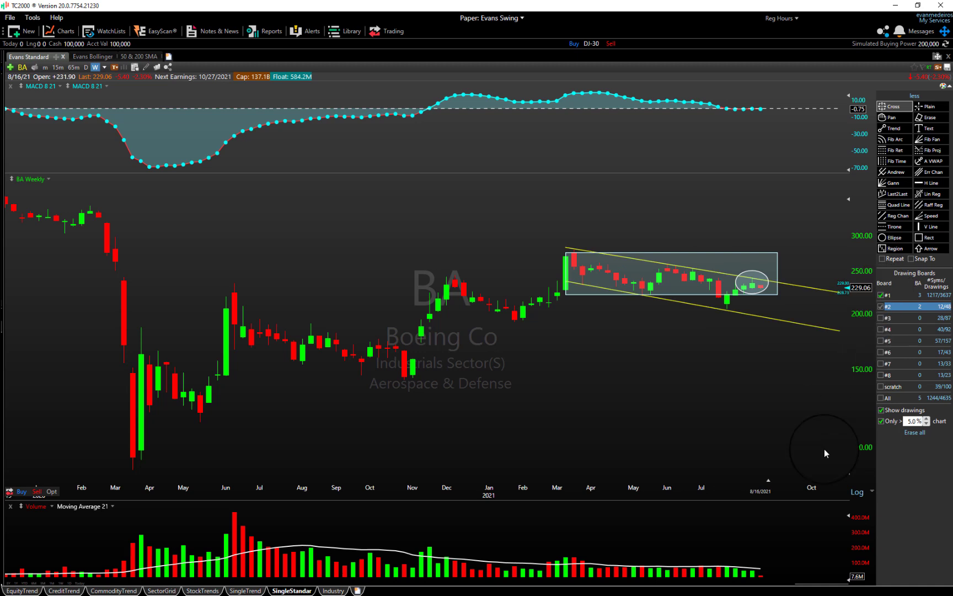
left_click(881, 295)
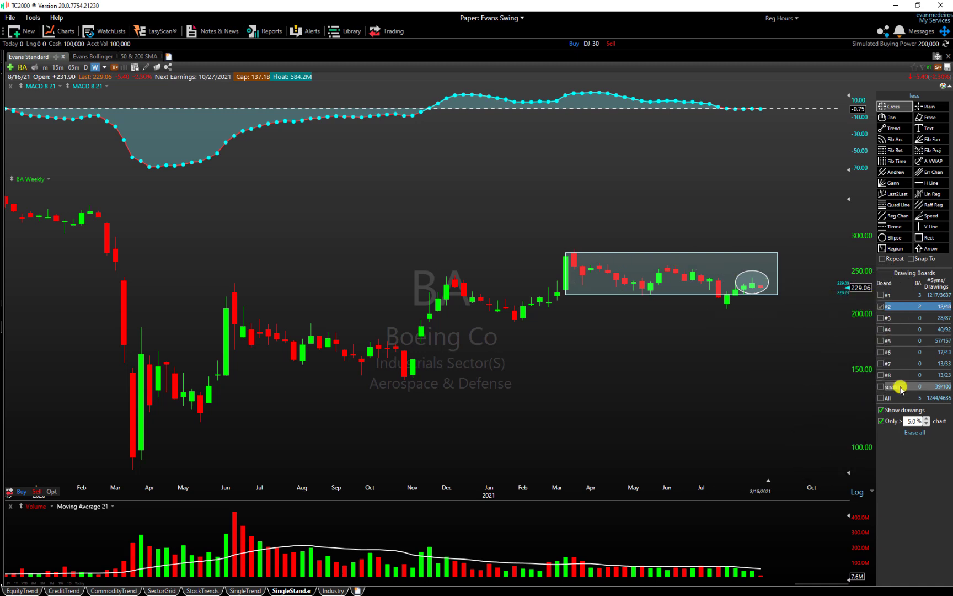
left_click(881, 296)
left_click(880, 296)
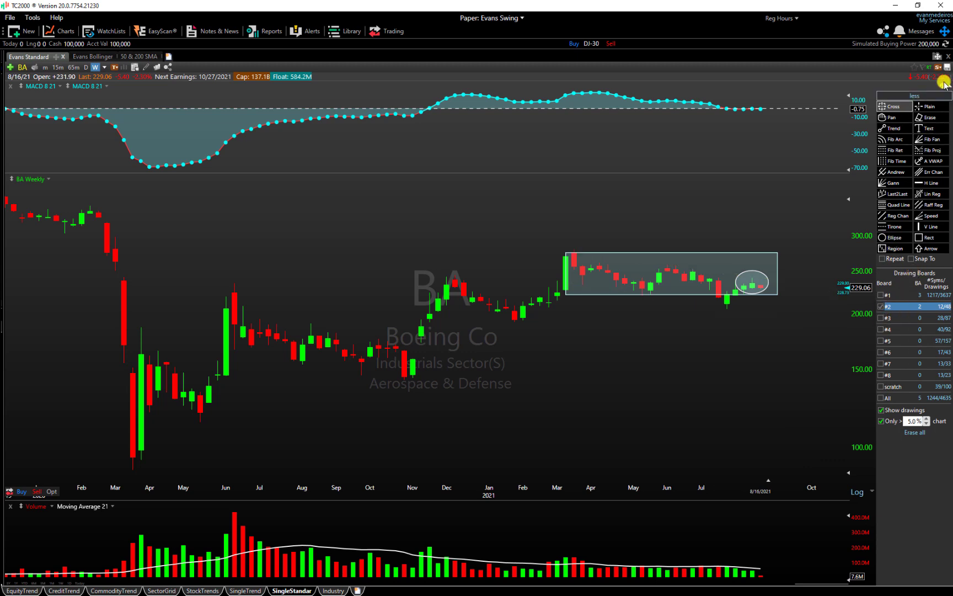
On board #3, draw cyan horizontal level lines from the March high down to 200.
left_click(919, 96)
left_click(936, 287)
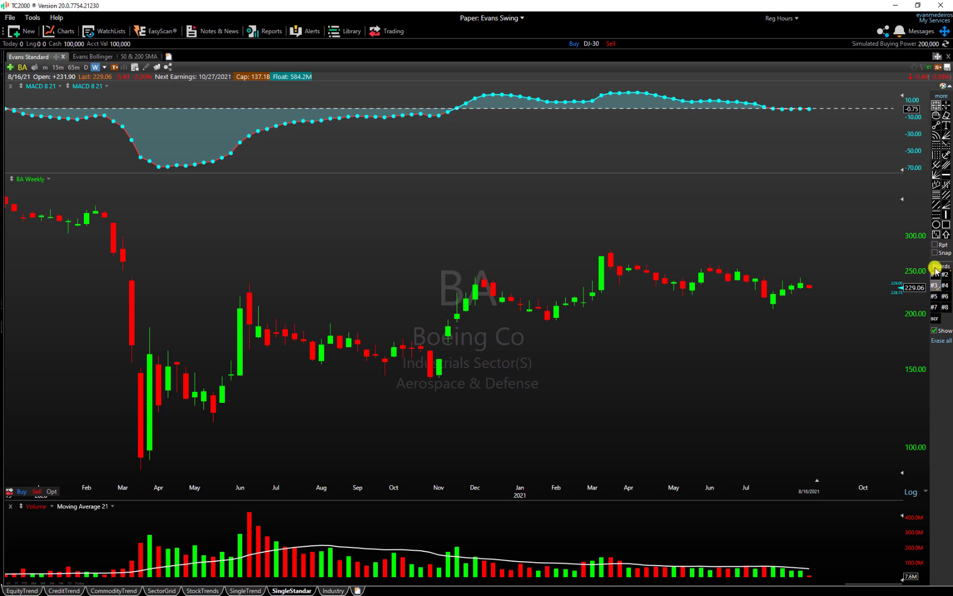
left_click(936, 194)
left_click_drag(614, 249, 835, 306)
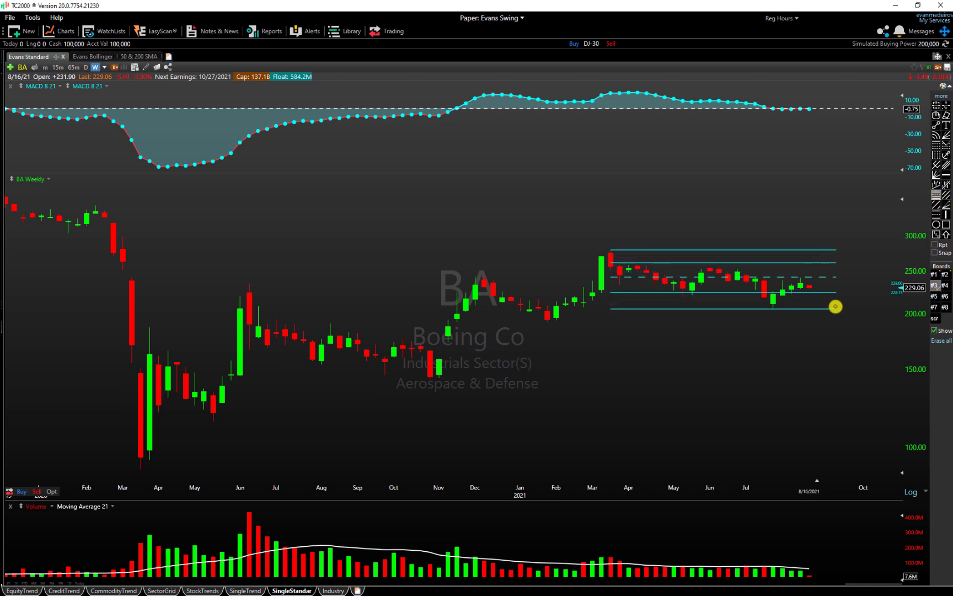
On board #4, draw a rising magenta channel from the March 2020 low.
left_click(946, 285)
left_click(936, 165)
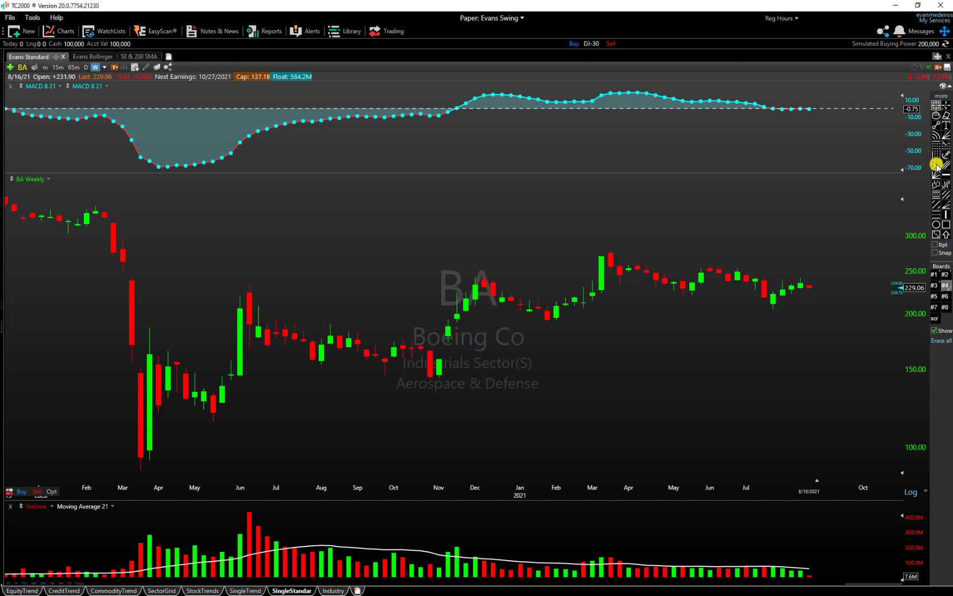
left_click_drag(141, 468, 367, 387)
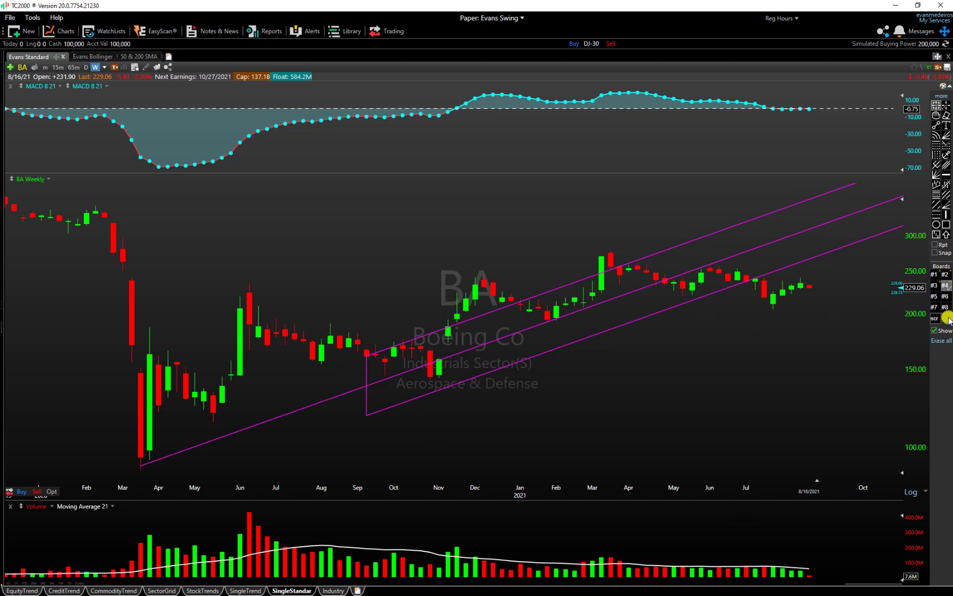
Flip through boards #3 and #2 back to board #1's yellow channel, with the boards table expanded.
left_click(935, 285)
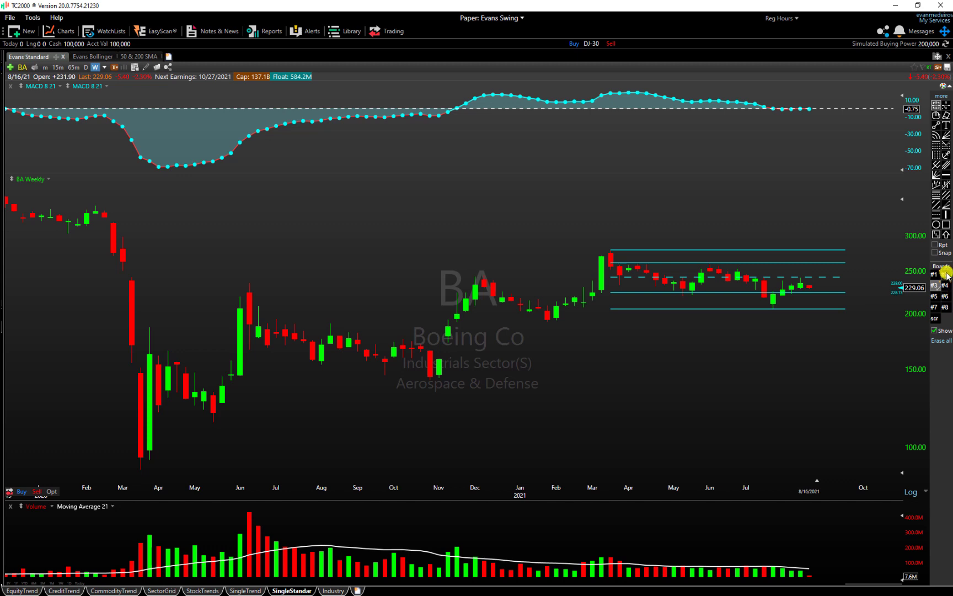
left_click(947, 275)
left_click(934, 275)
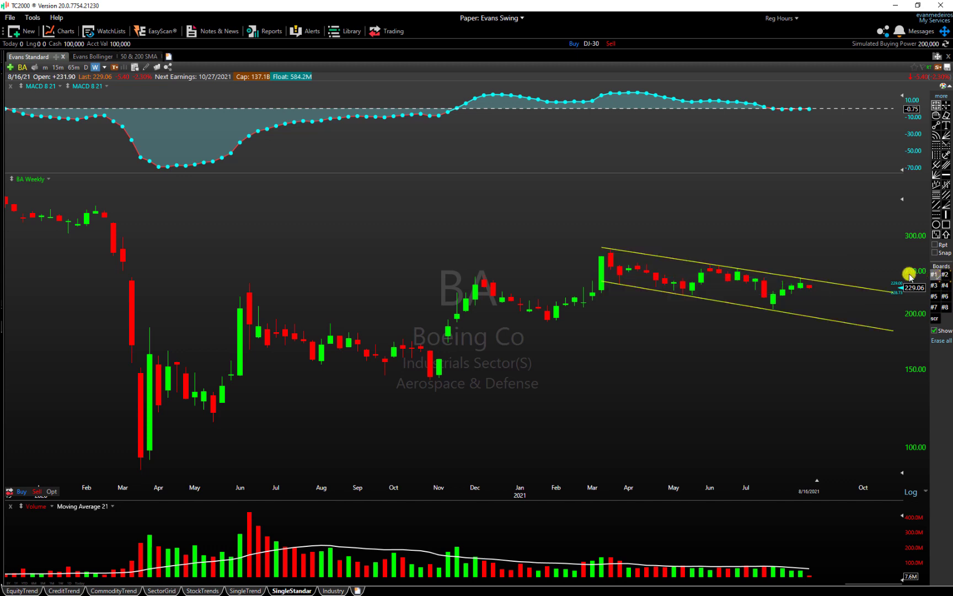
left_click(943, 94)
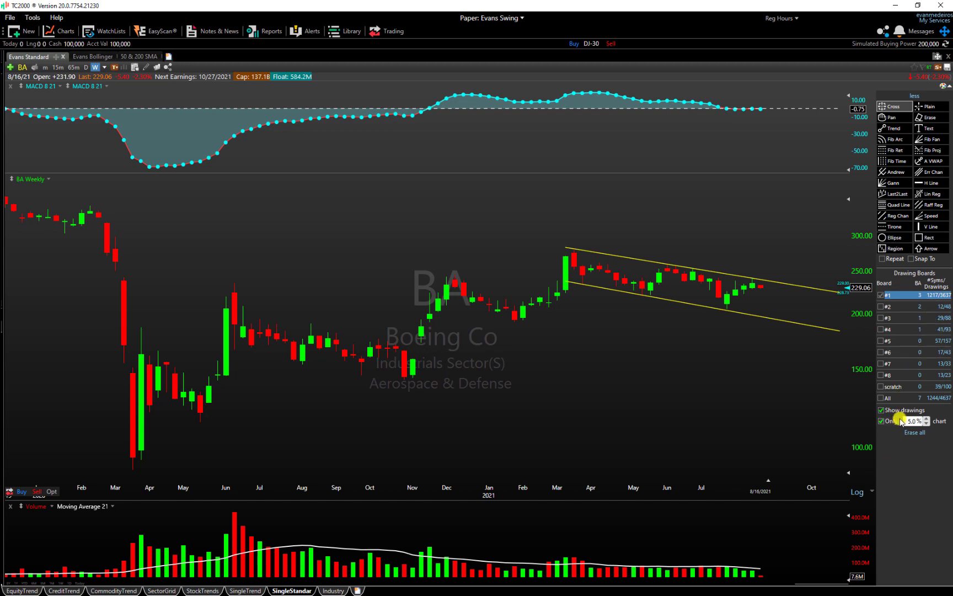
left_click(880, 318)
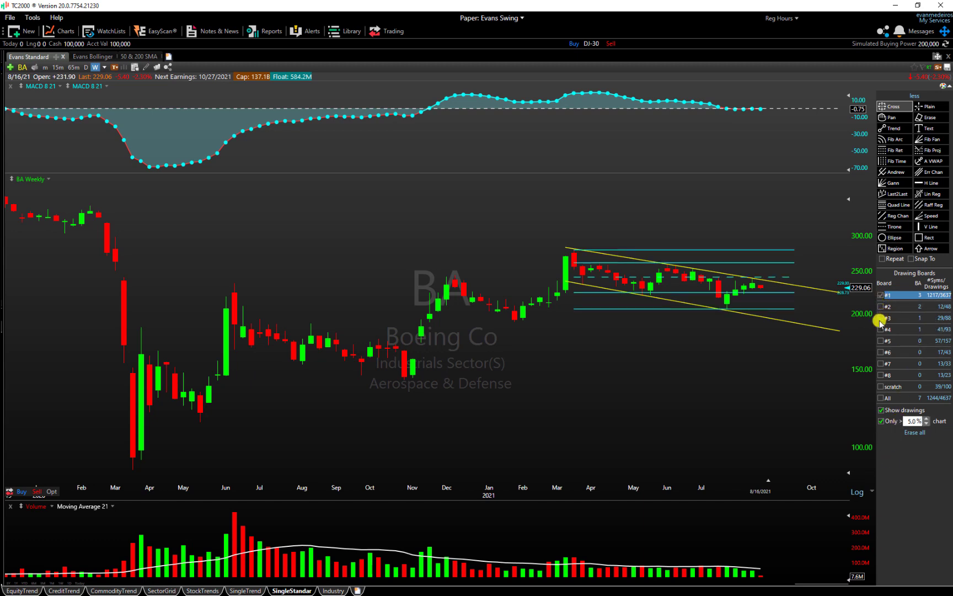
left_click(880, 330)
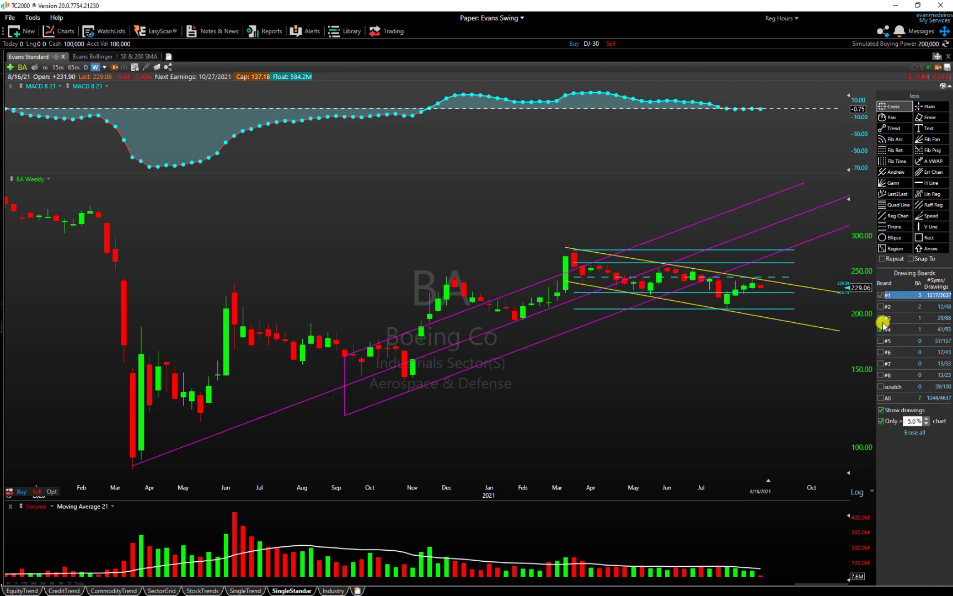
left_click(879, 319)
left_click(881, 329)
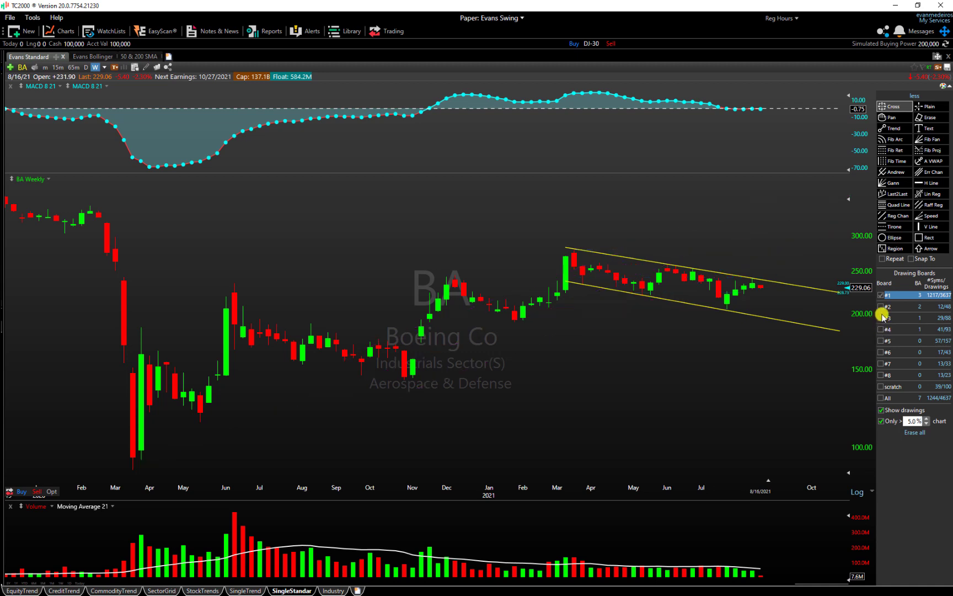
left_click(881, 307)
left_click(881, 318)
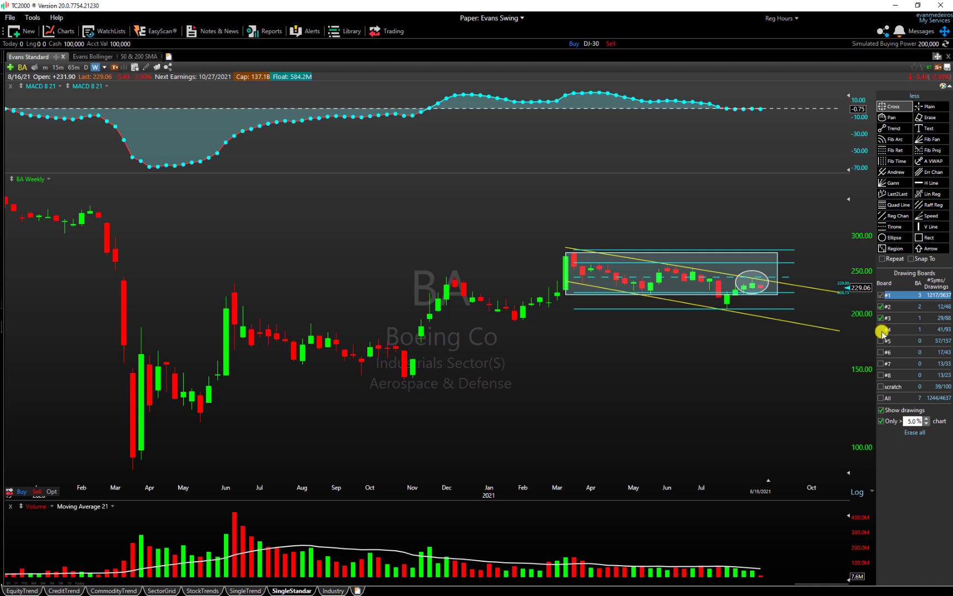
left_click(881, 329)
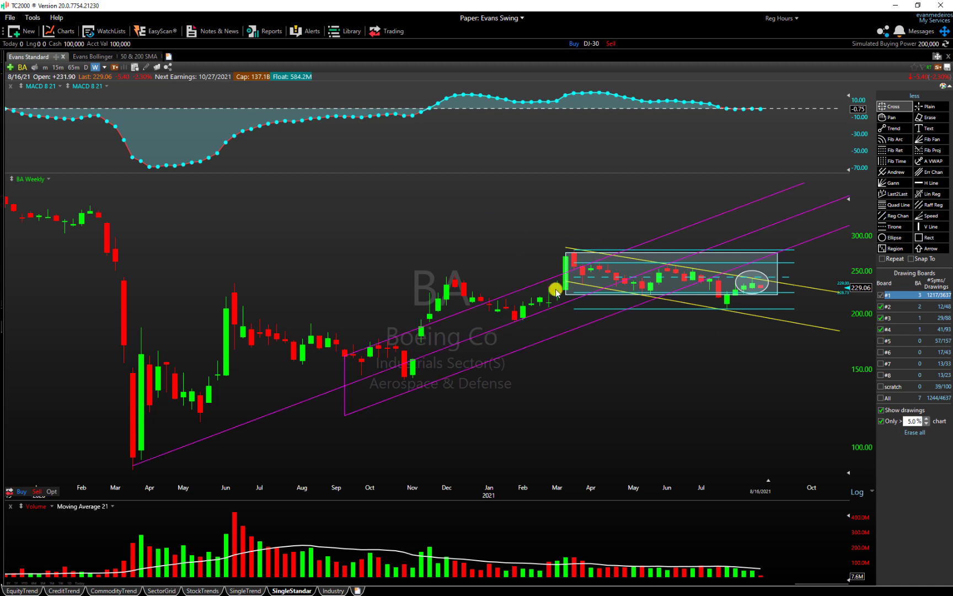
left_click(881, 329)
left_click(881, 318)
left_click(881, 307)
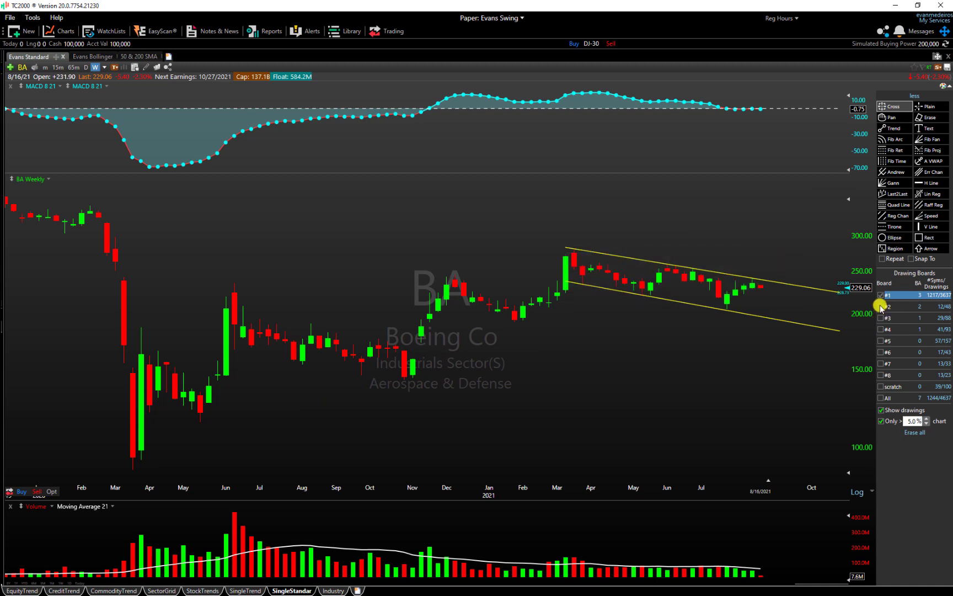
left_click(881, 307)
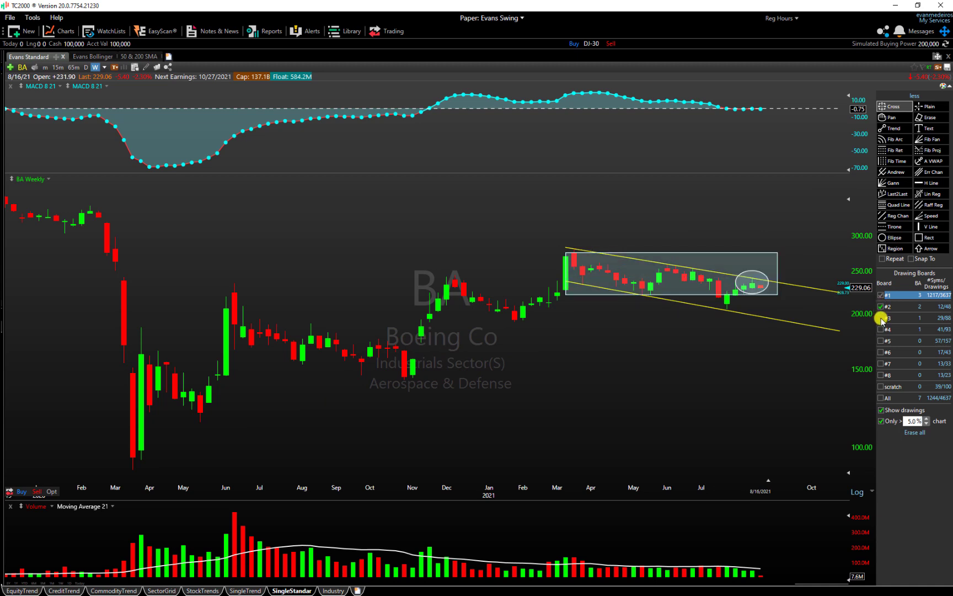
left_click(881, 307)
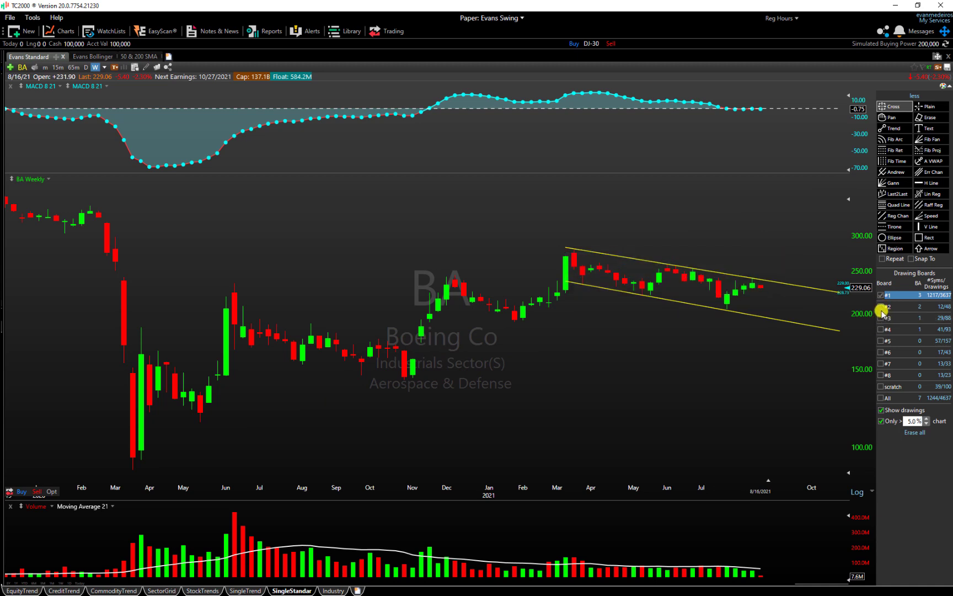
Move board #1's yellow channel drawings to board #5, then toggle board #5 on and off to check.
right_click(919, 299)
mouse_move(928, 308)
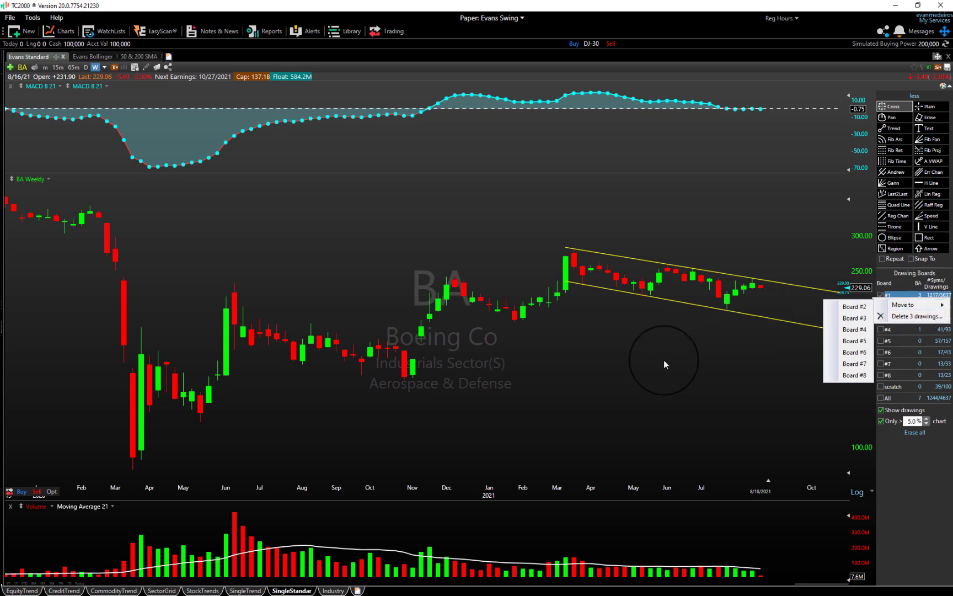
left_click(662, 342)
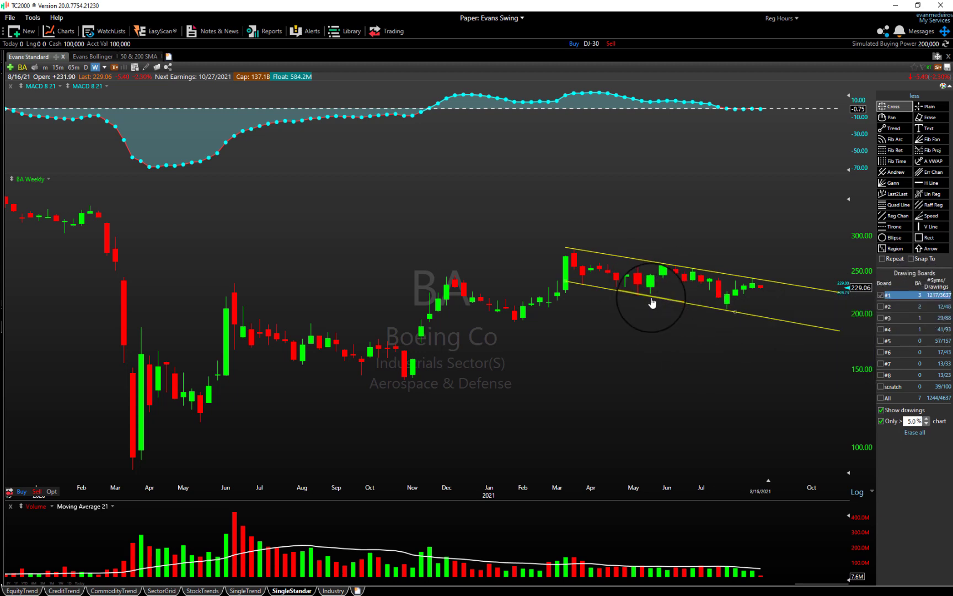
right_click(910, 298)
mouse_move(892, 313)
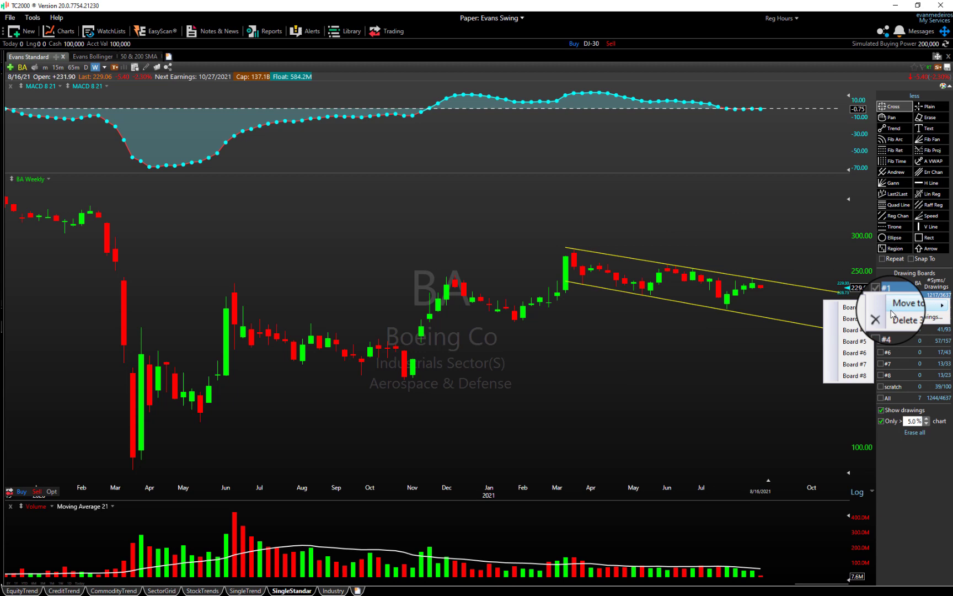
left_click(852, 347)
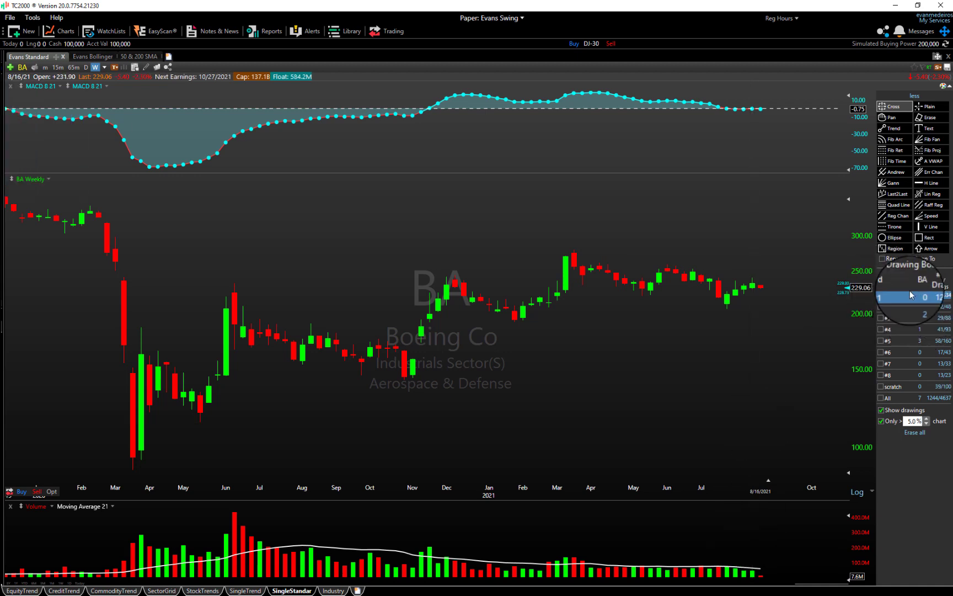
left_click(881, 341)
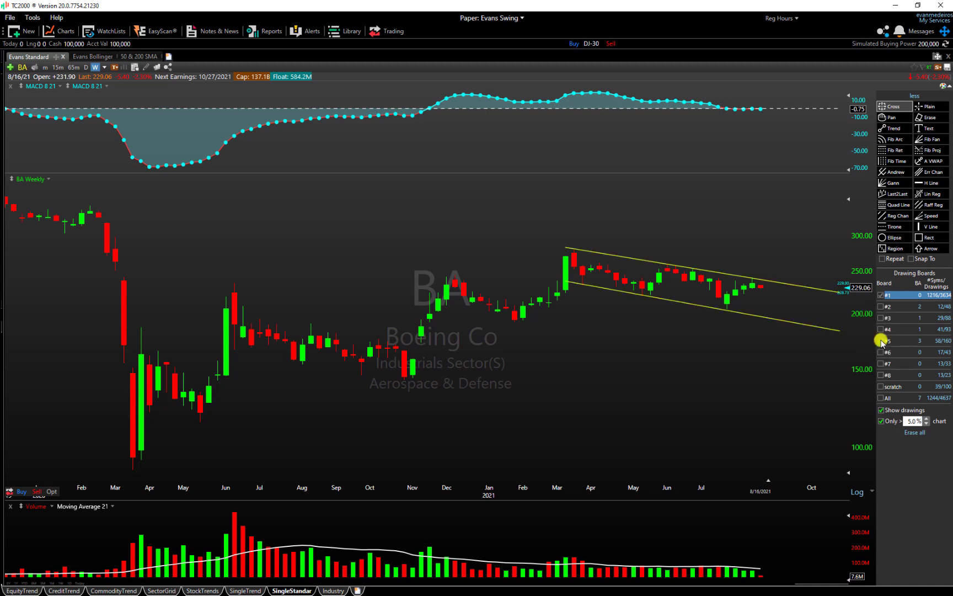
left_click(881, 340)
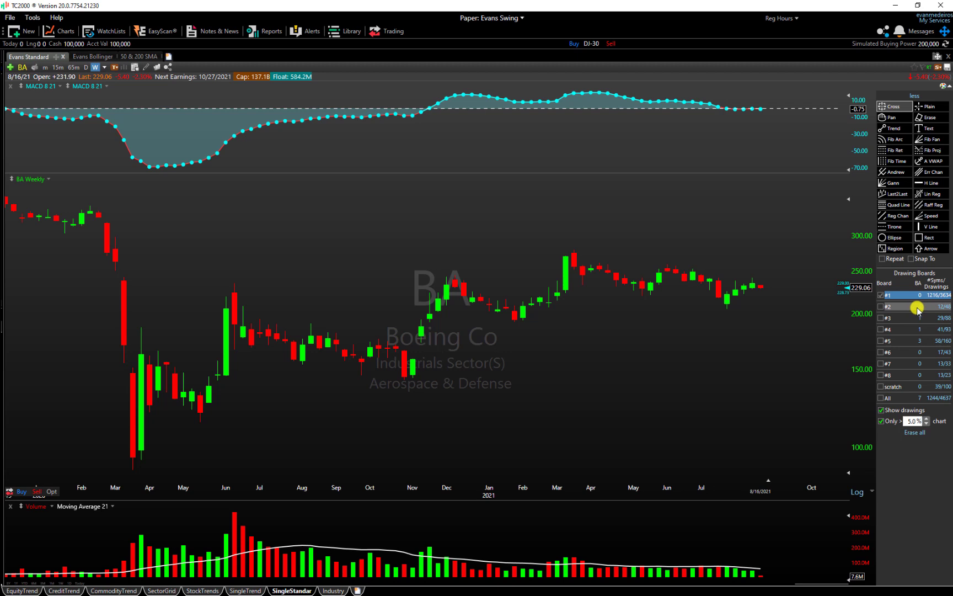
Show board #2's rectangle and ellipse, select the rectangle, and review its Move to options without moving.
left_click(917, 308)
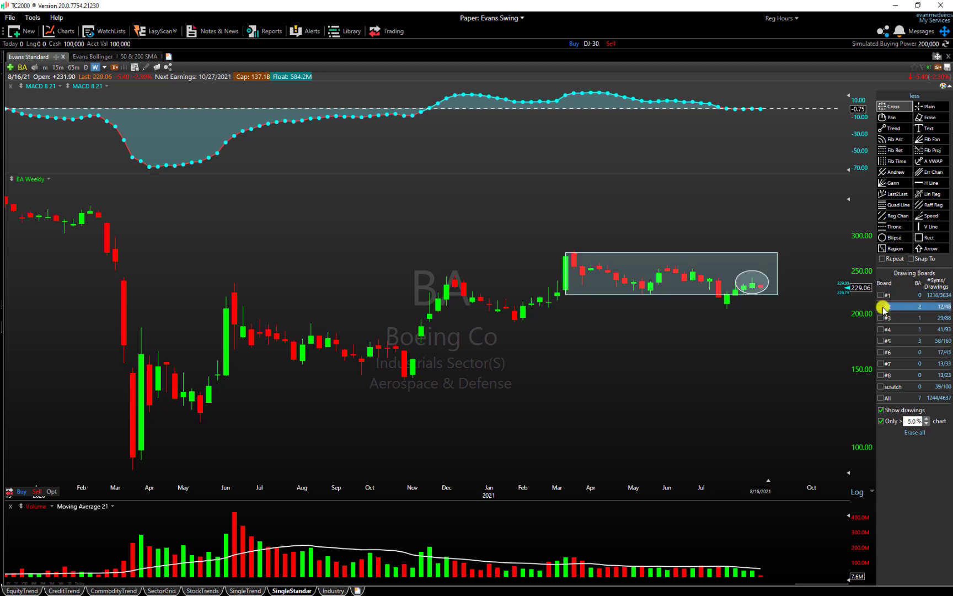
left_click(698, 262)
right_click(919, 307)
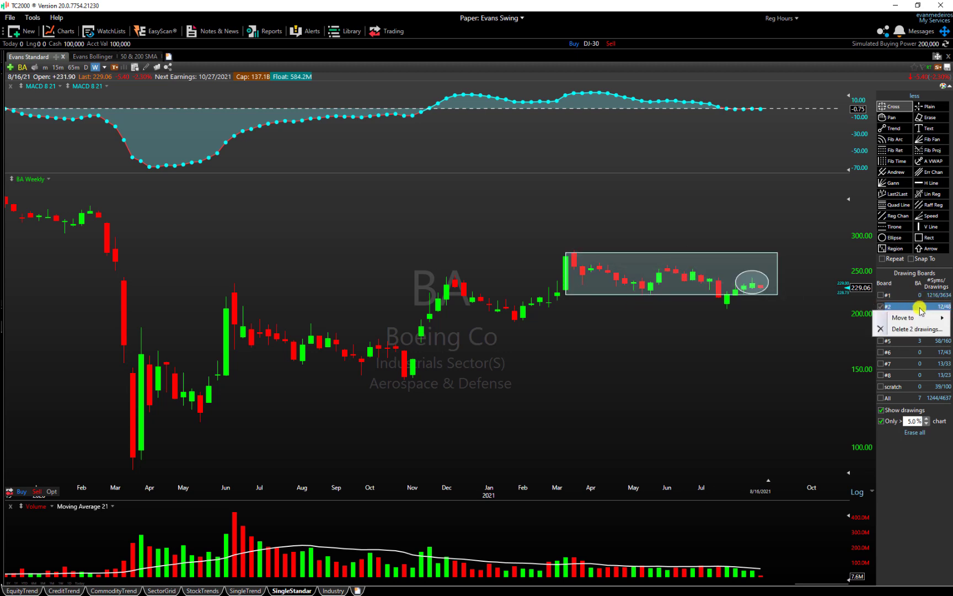
mouse_move(918, 319)
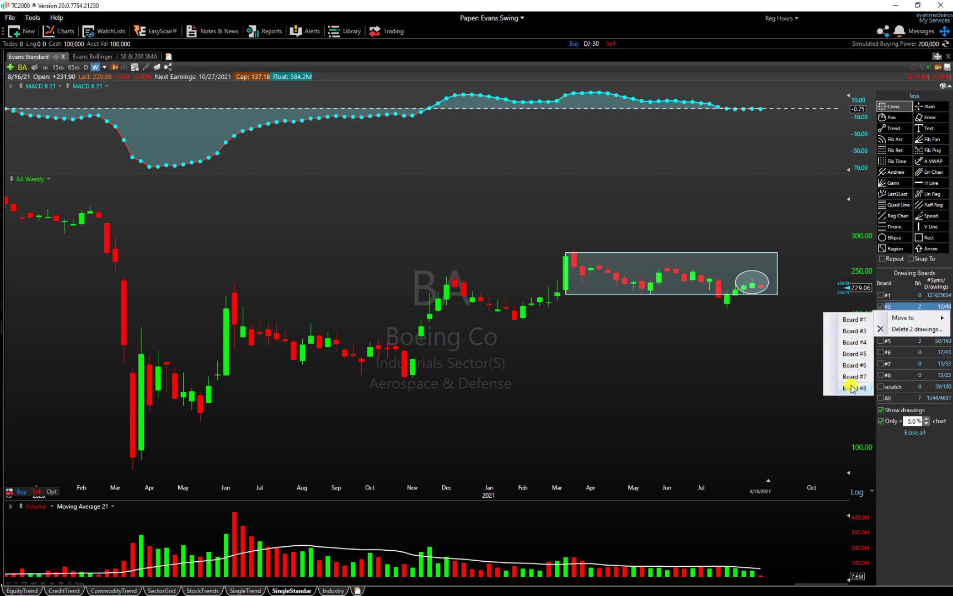
left_click(899, 506)
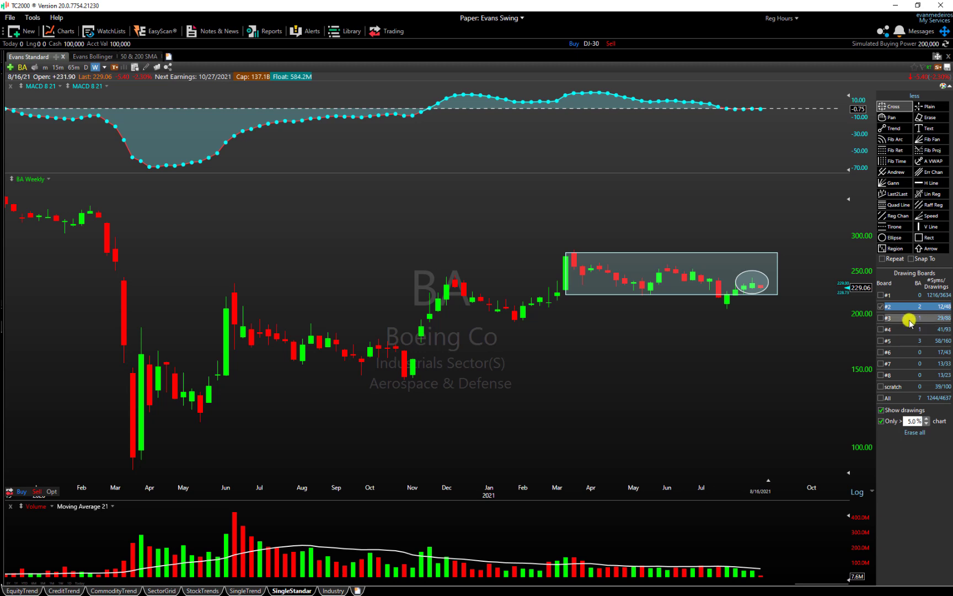
Open board #1's watchlist of symbols with drawings and switch the chart to ABBV.
right_click(936, 297)
right_click(927, 292)
left_click(902, 302)
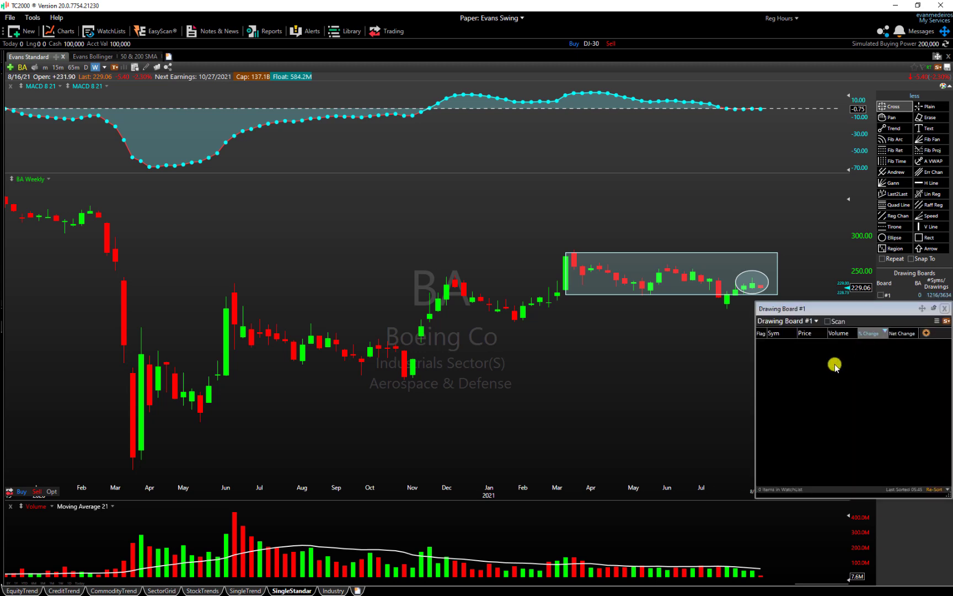
mouse_move(836, 310)
left_mouse_down()
mouse_move(430, 188)
mouse_move(328, 142)
left_mouse_up()
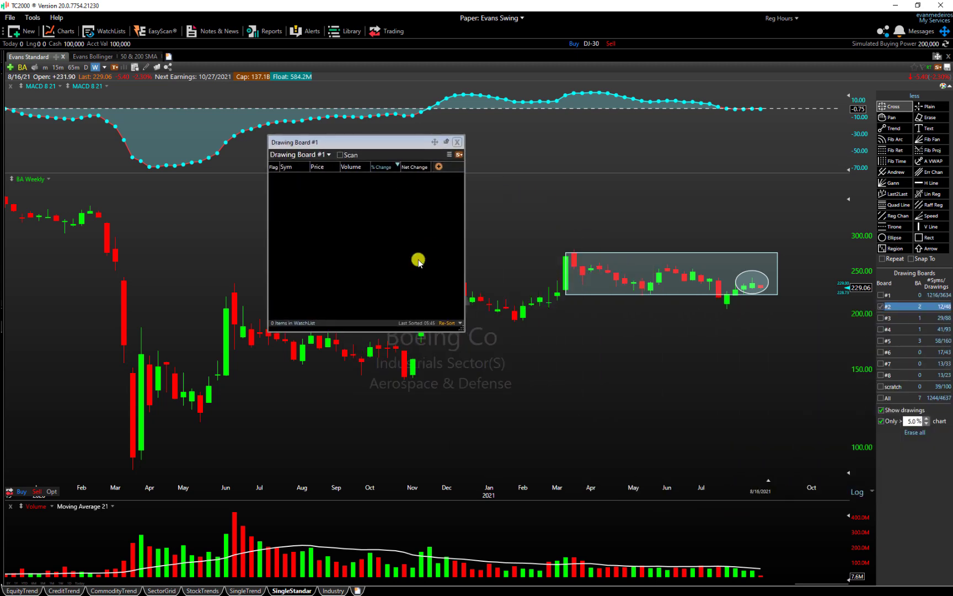
scroll(352, 207, "down", 5)
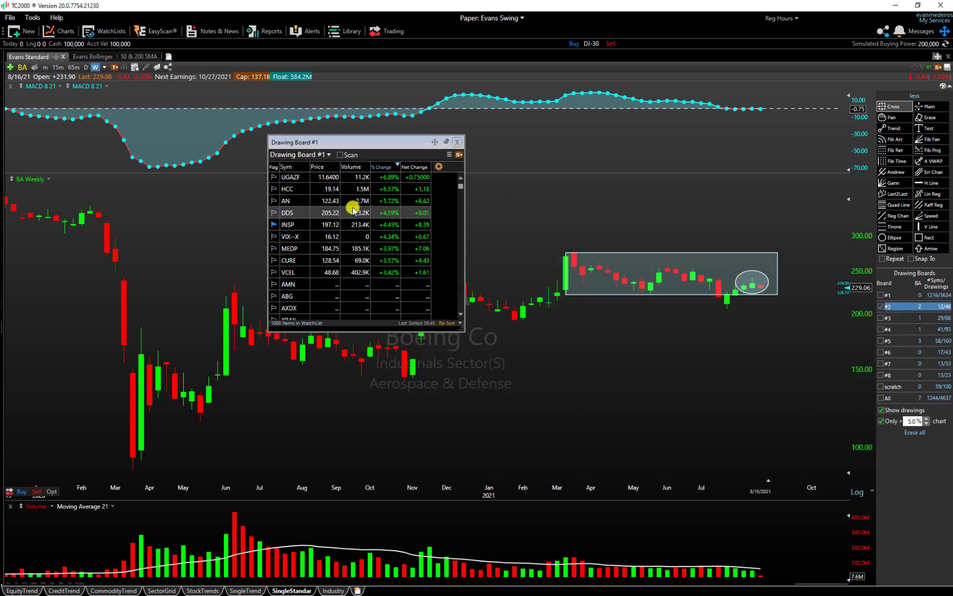
scroll(352, 207, "down", 5)
scroll(353, 207, "down", 5)
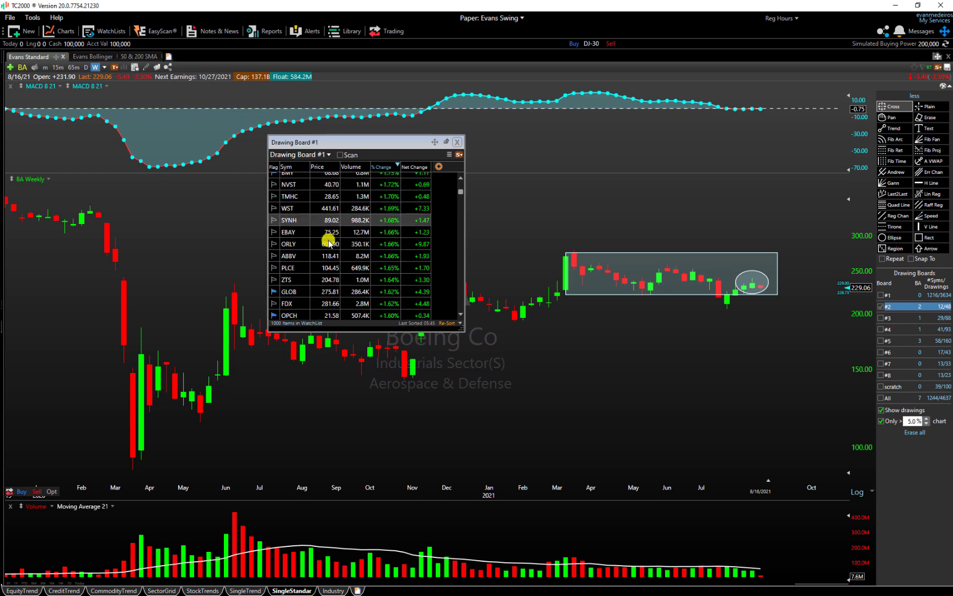
left_click(287, 256)
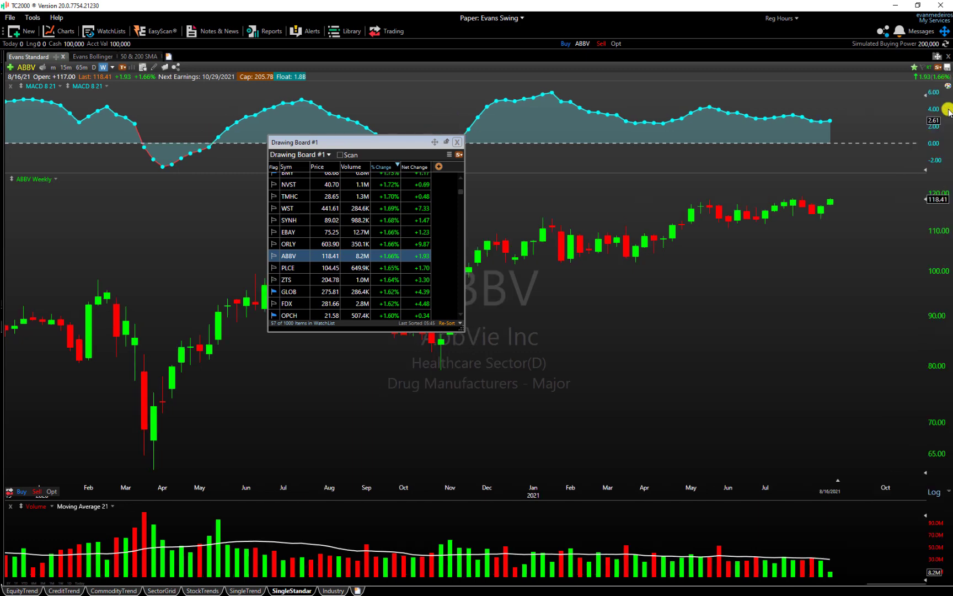
Show board #1's drawings on the ABBV chart, then load ZTS from the watchlist.
left_click(927, 100)
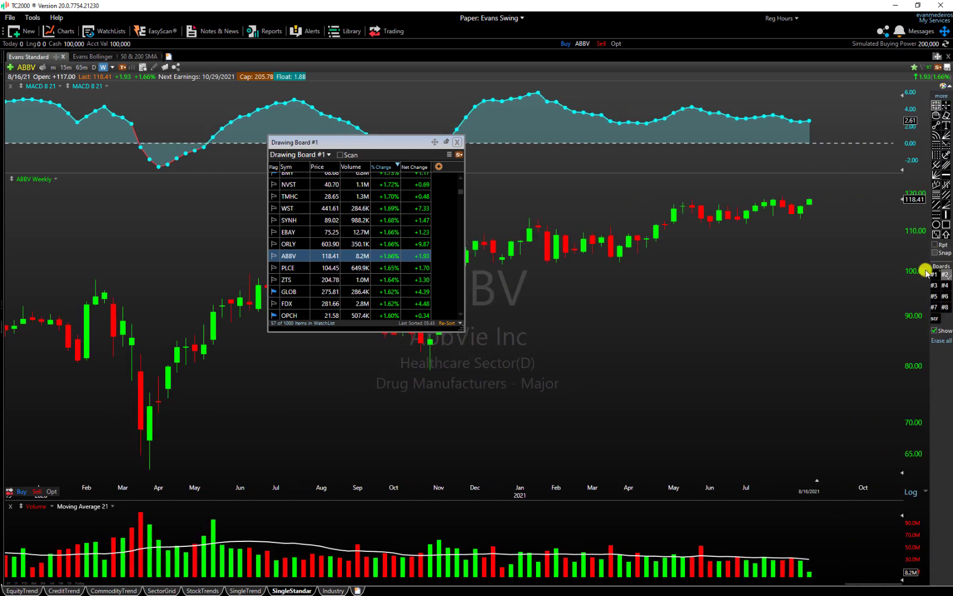
left_click(934, 274)
scroll(719, 435, "down", 5)
scroll(752, 406, "down", 2)
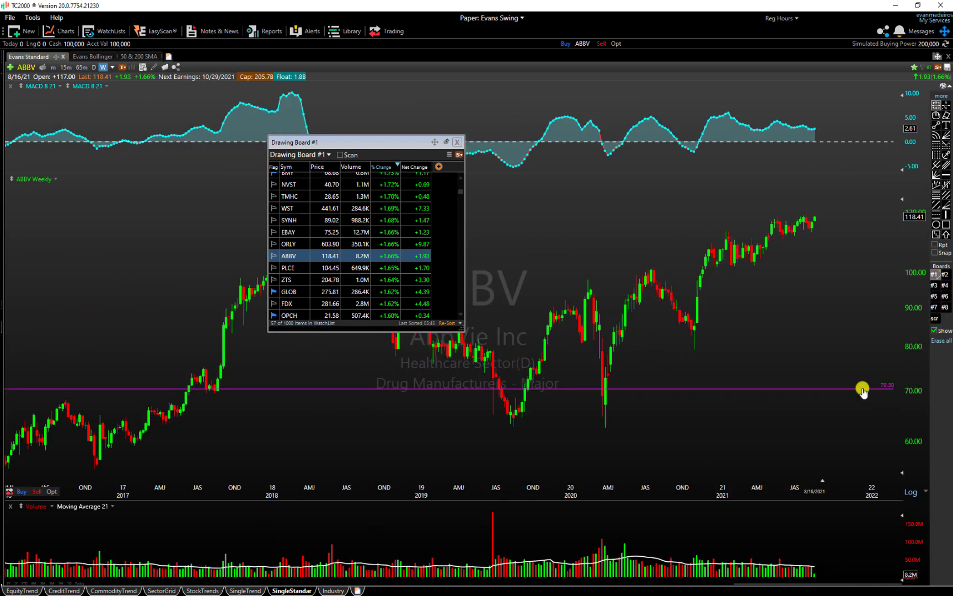
left_click(338, 278)
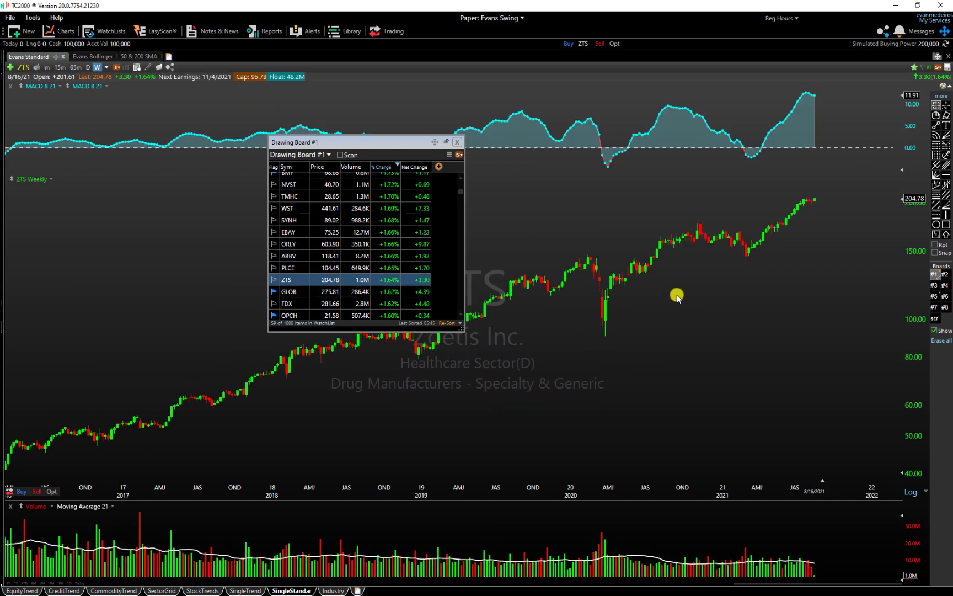
scroll(677, 294, "down", 4)
scroll(519, 430, "up", 4)
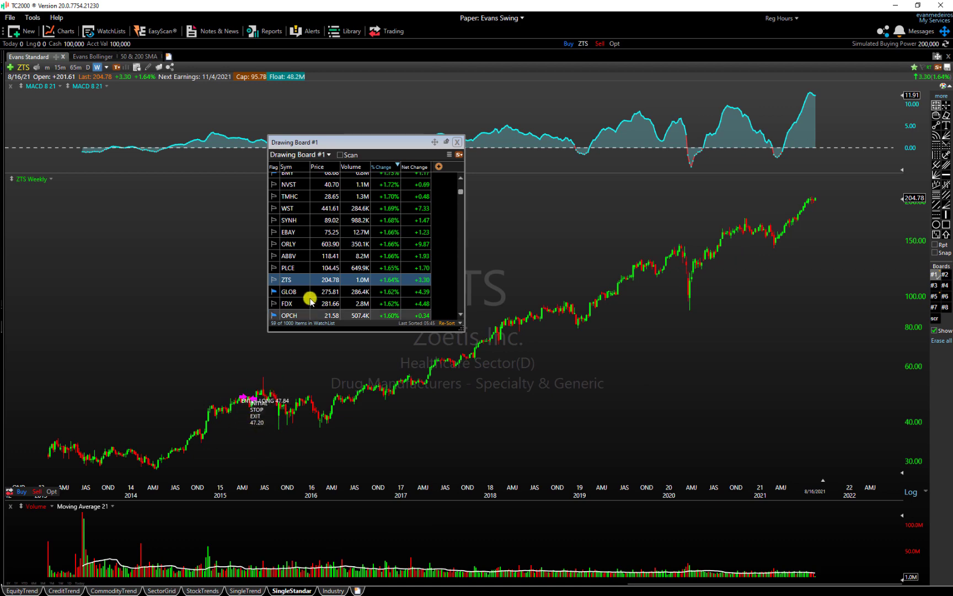
Browse GLOB and WST from the watchlist, then close the board #1 watchlist.
left_click(400, 292)
scroll(696, 322, "up", 2)
scroll(697, 322, "down", 4)
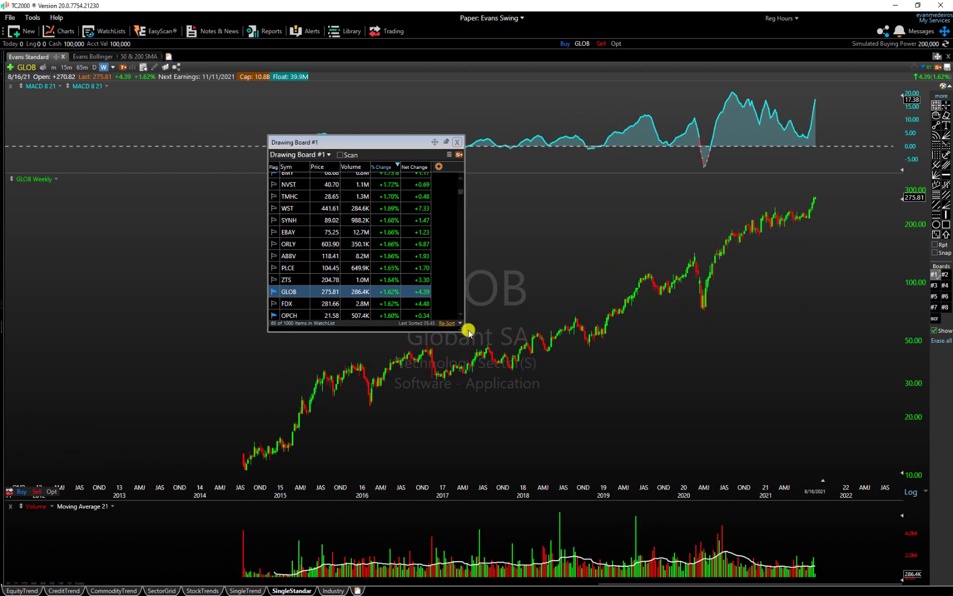
scroll(610, 378, "up", 6)
scroll(602, 377, "up", 2)
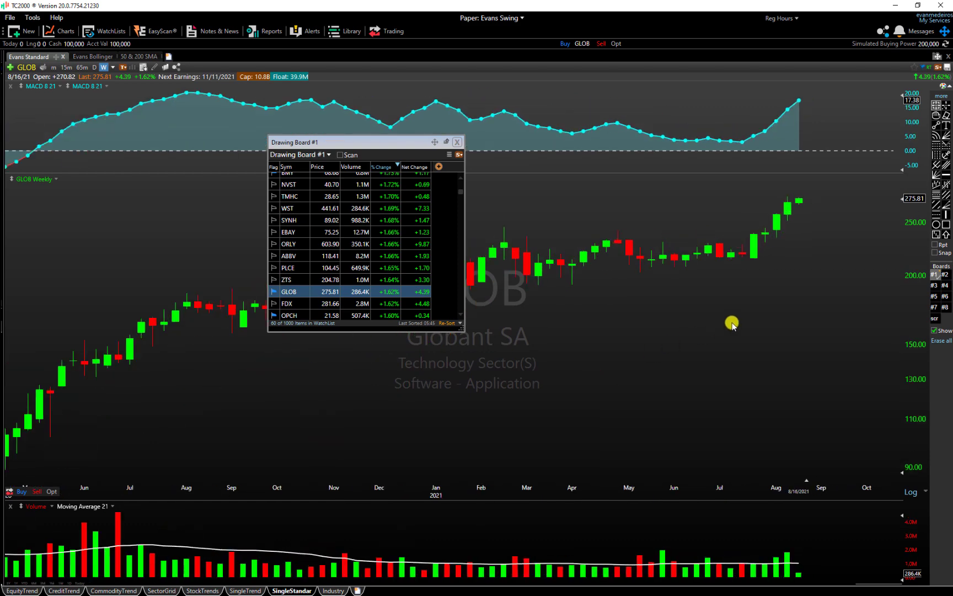
left_click(380, 208)
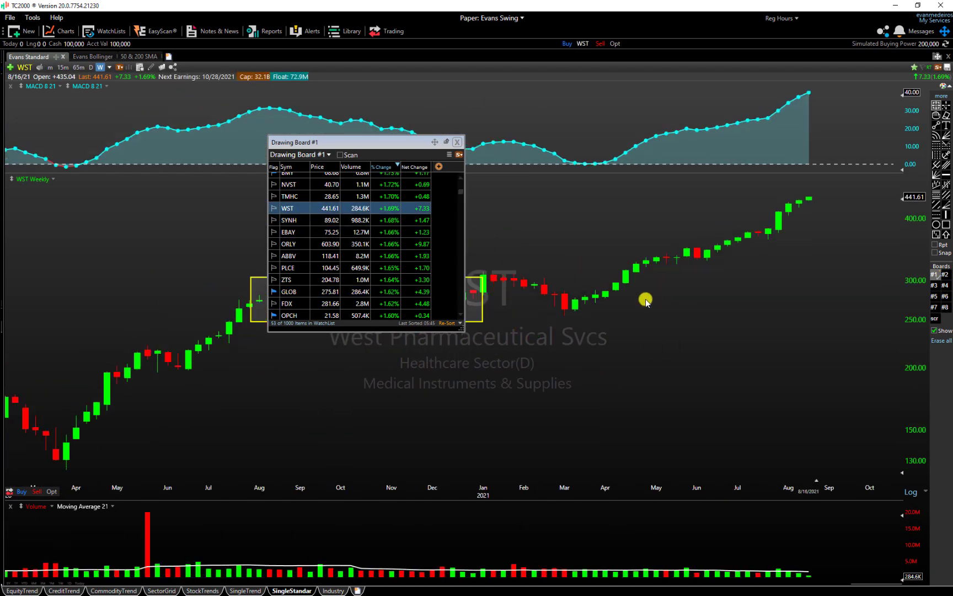
scroll(643, 298, "down", 3)
left_click(459, 142)
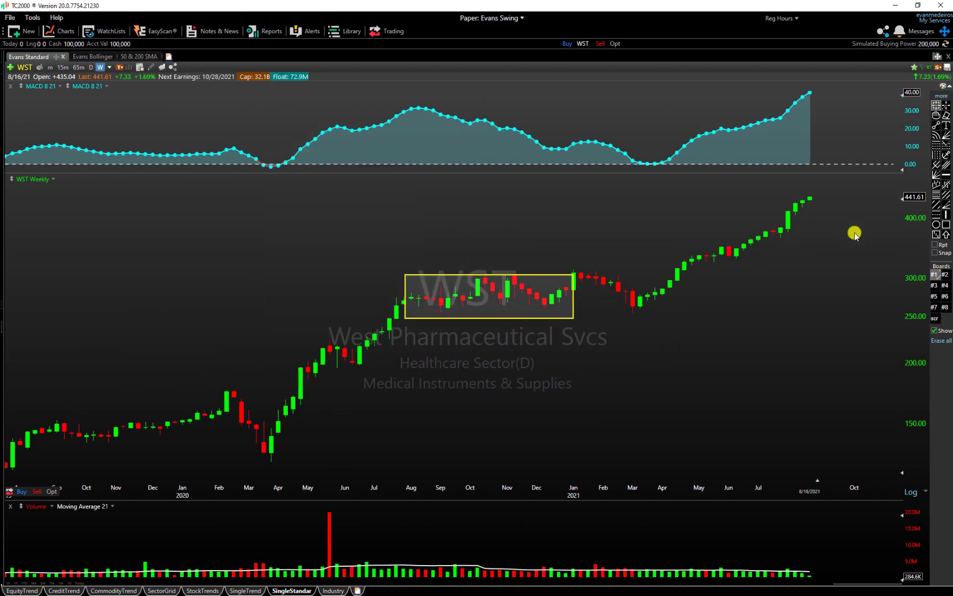
left_click(940, 98)
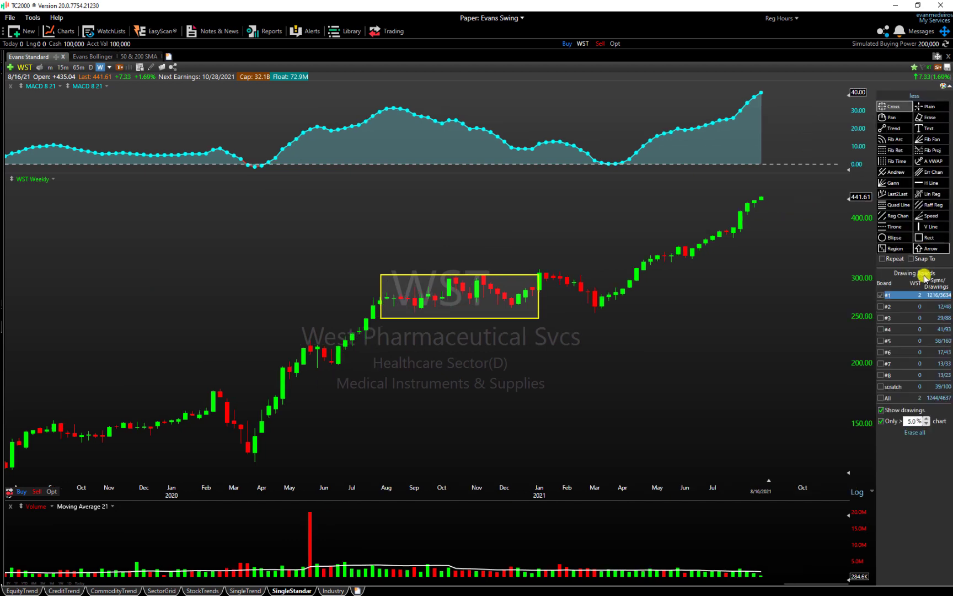
Cancel deleting board #1's WST drawings and load the Boeing (BA) chart.
right_click(938, 295)
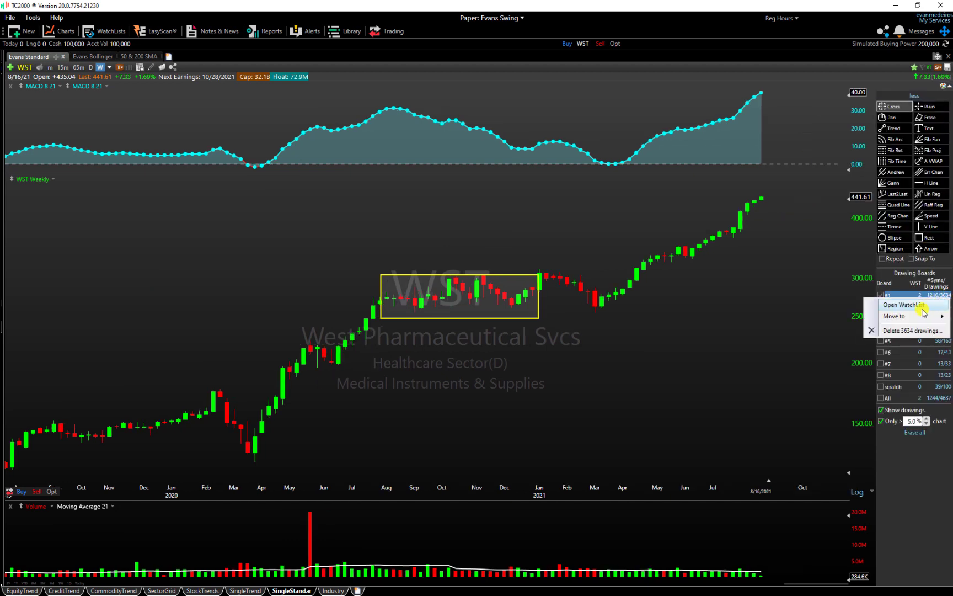
left_click(788, 374)
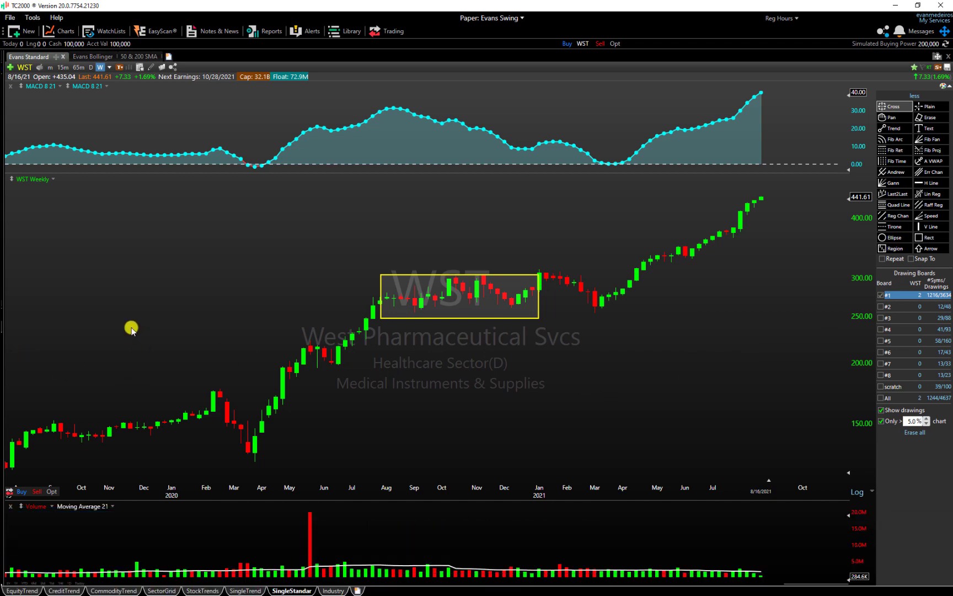
right_click(921, 295)
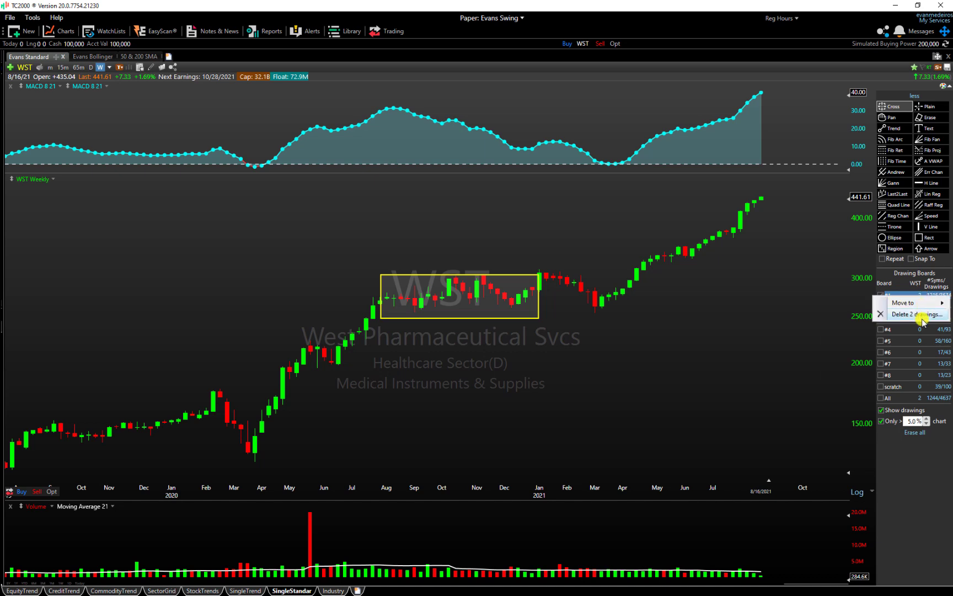
left_click(923, 314)
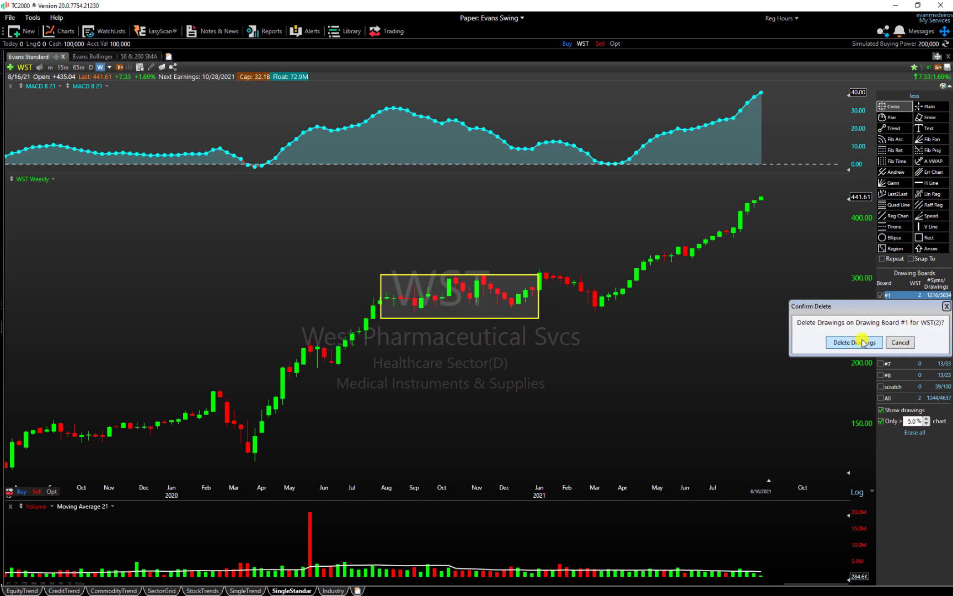
left_click(909, 344)
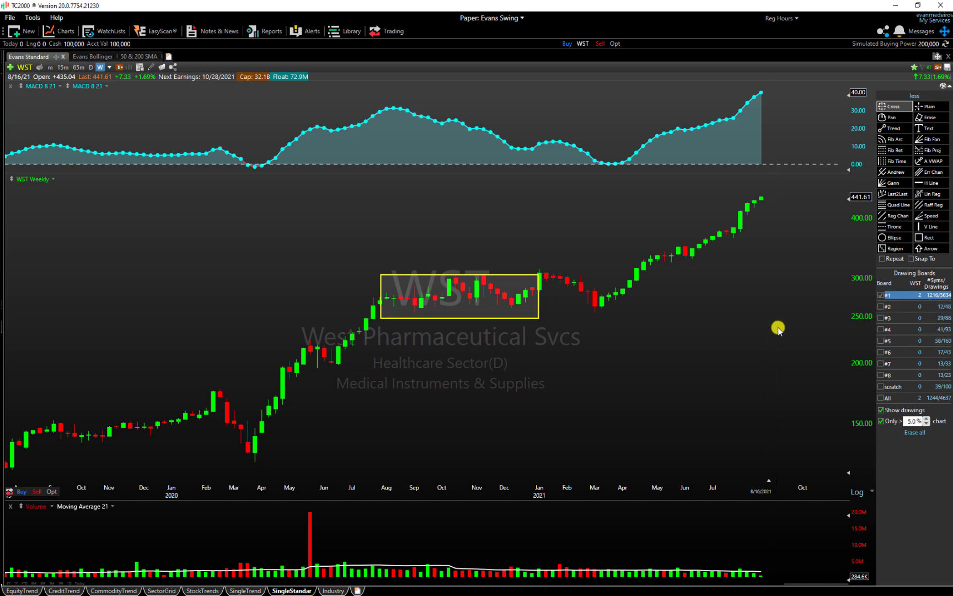
type("BA")
key("Return")
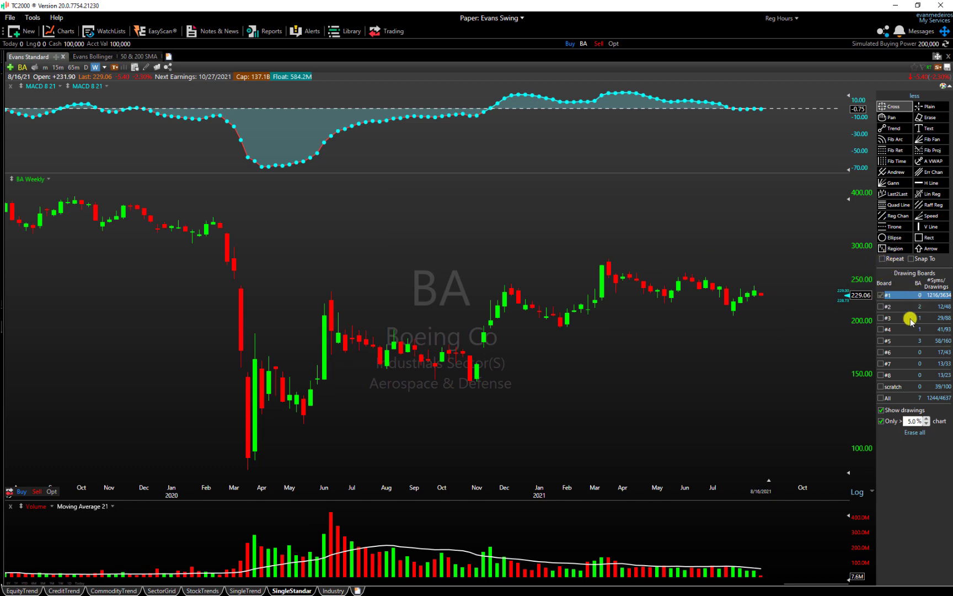
Toggle drawing board #5 on and off, then turn on the scratch drawing board.
left_click(882, 341)
left_click(883, 343)
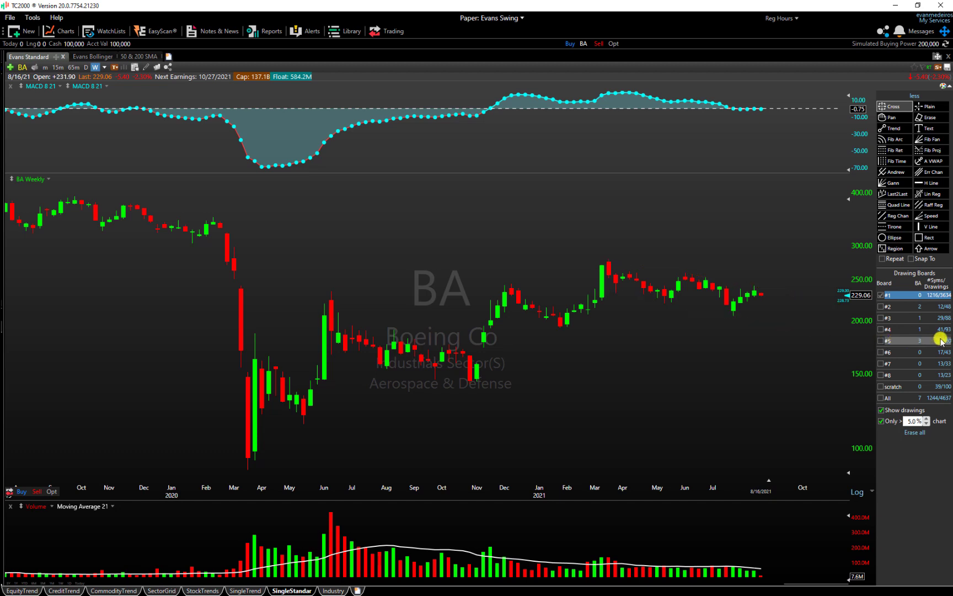
right_click(883, 343)
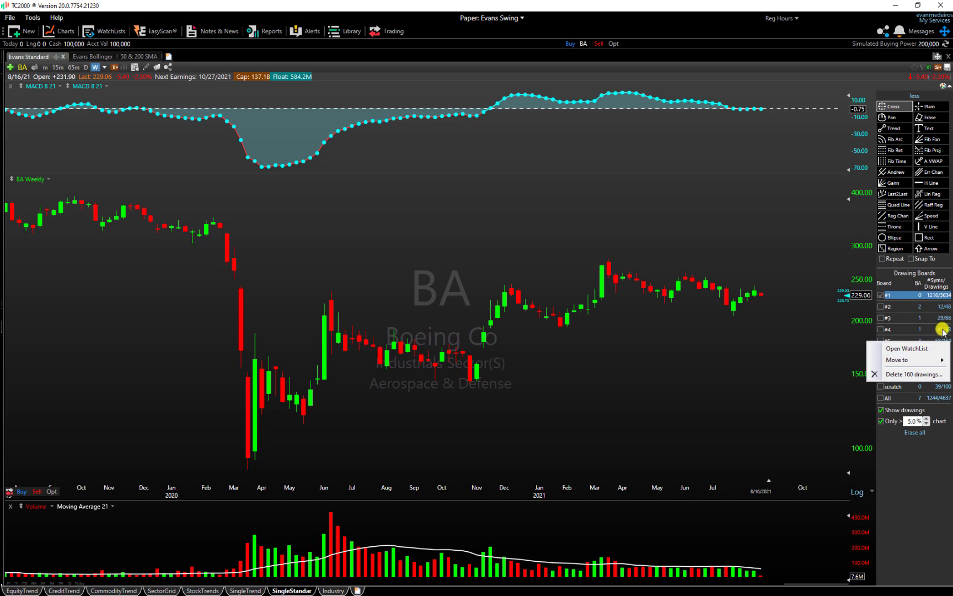
left_click(939, 324)
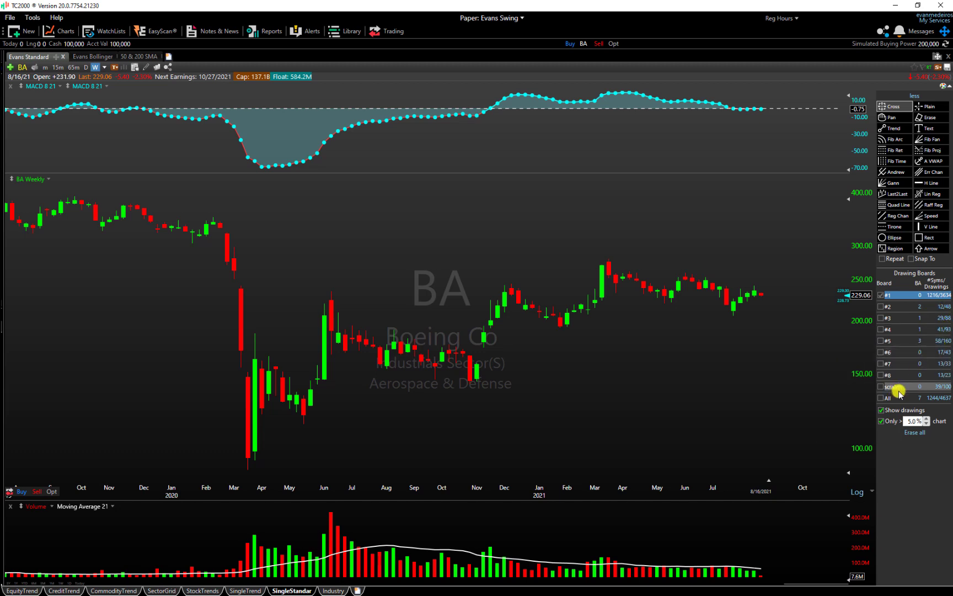
left_click(881, 387)
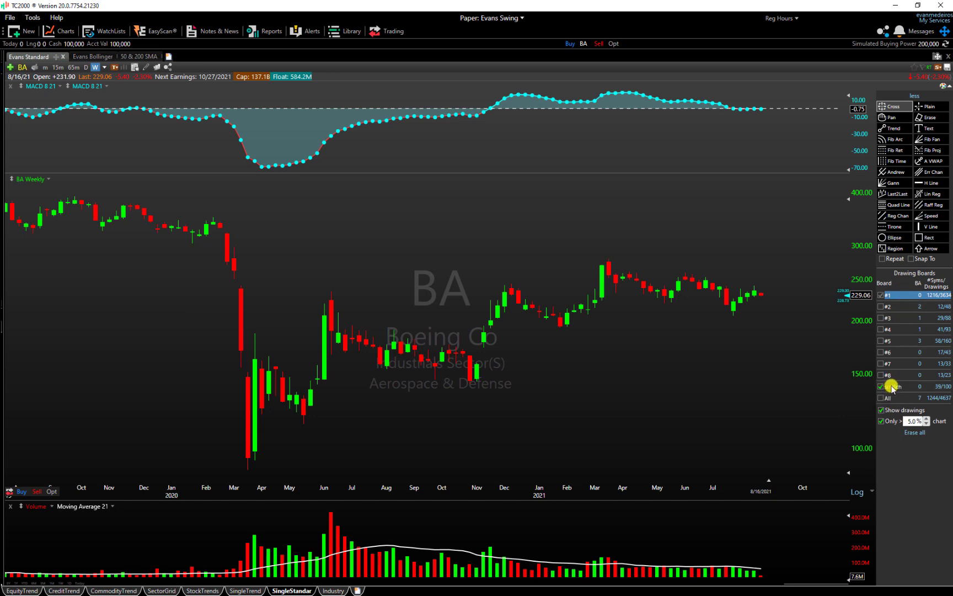
Draw a yellow falling trendline from Boeing's March 2021 high, then switch to Evans Bollinger.
left_click(889, 128)
left_click_drag(594, 250, 816, 296)
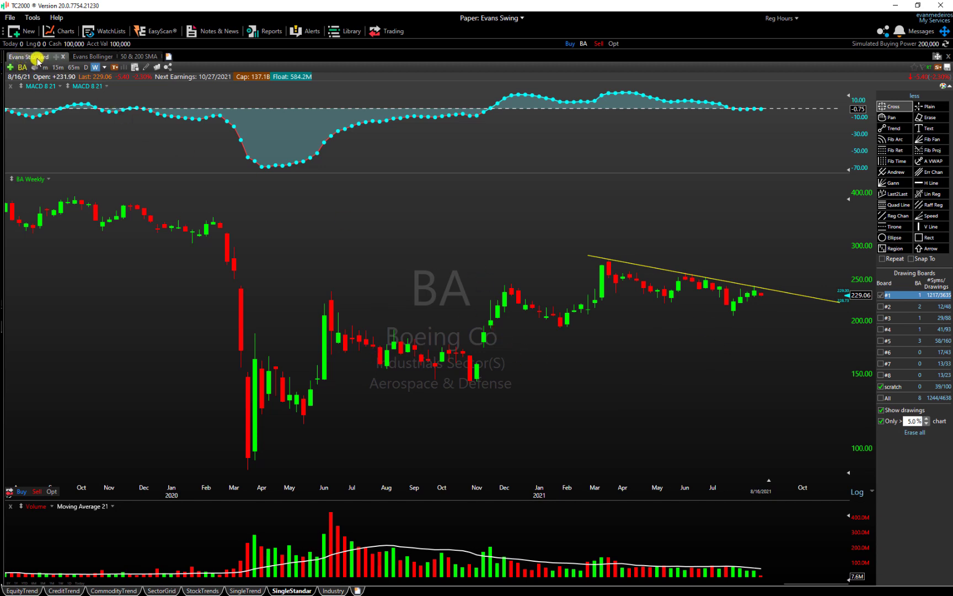
key("ctrl+Tab")
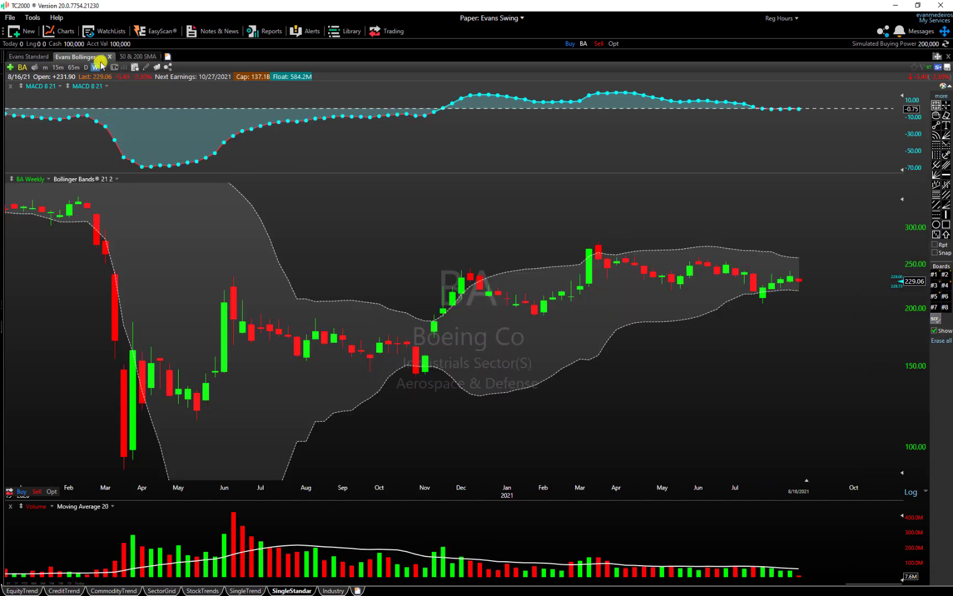
Nudge the trendline along the highs, view boards #5, #2, #3 in Evans Bollinger, return to Standard.
left_click(15, 58)
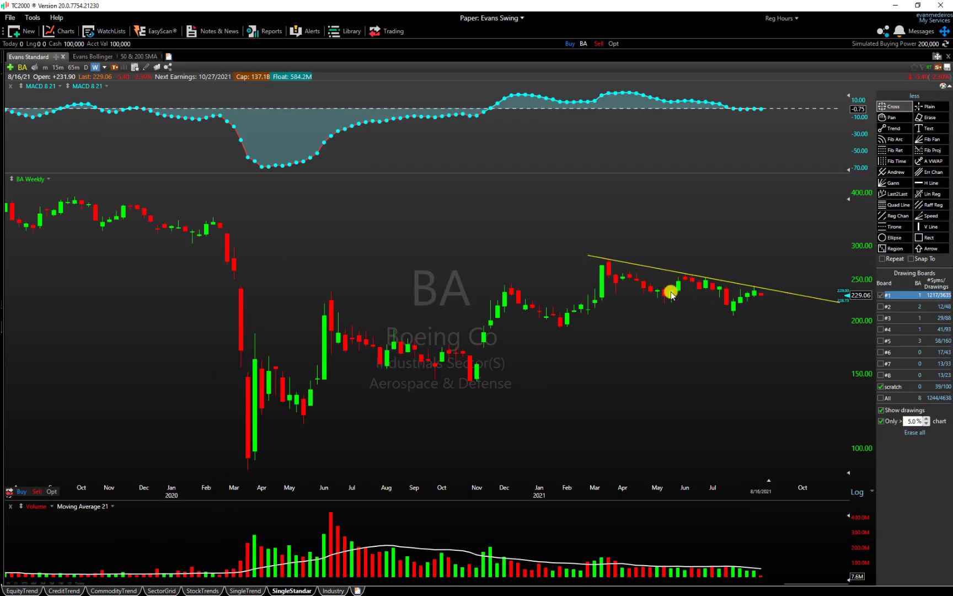
left_click_drag(689, 276, 724, 287)
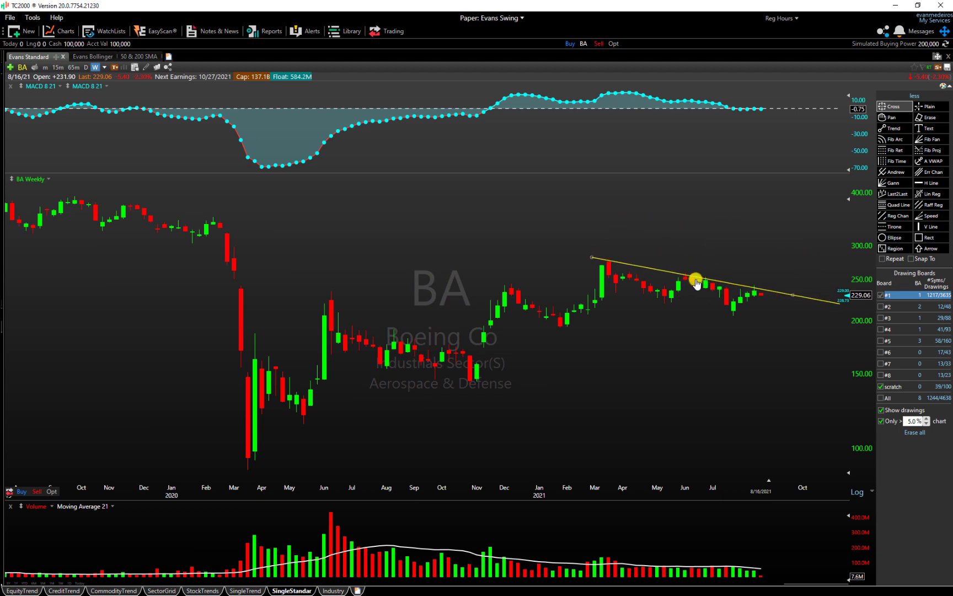
left_click(91, 56)
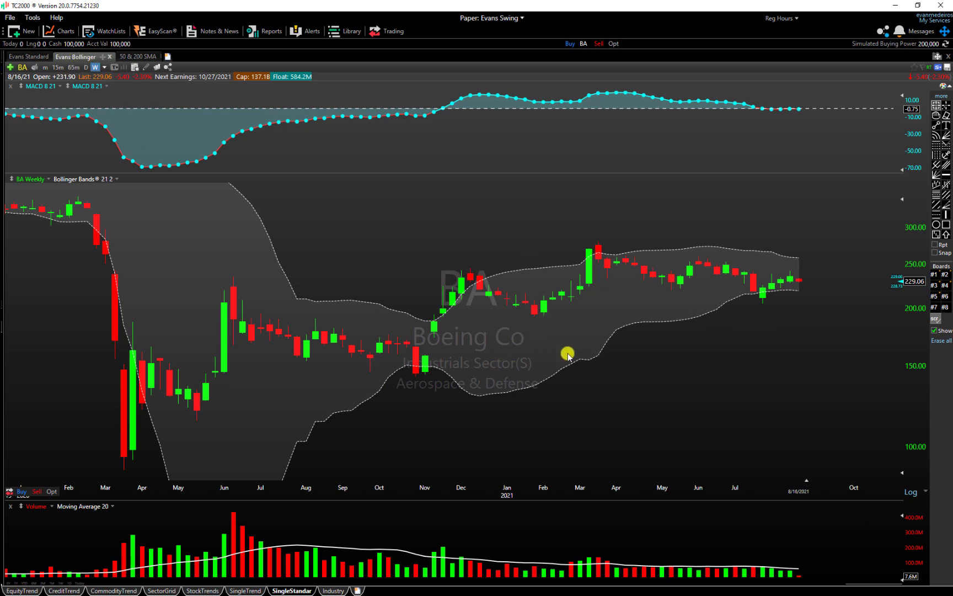
scroll(587, 333, "down", 3)
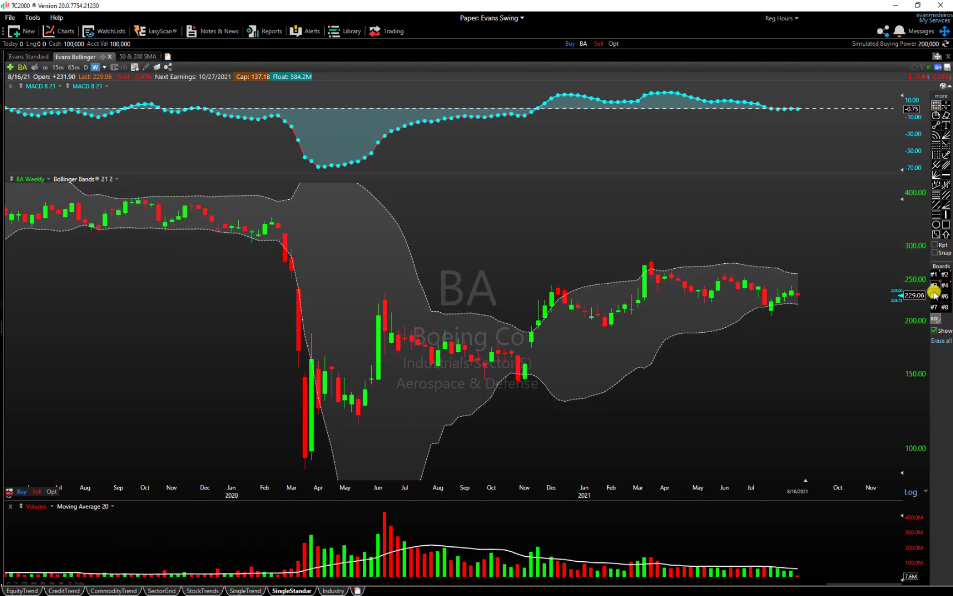
left_click(934, 295)
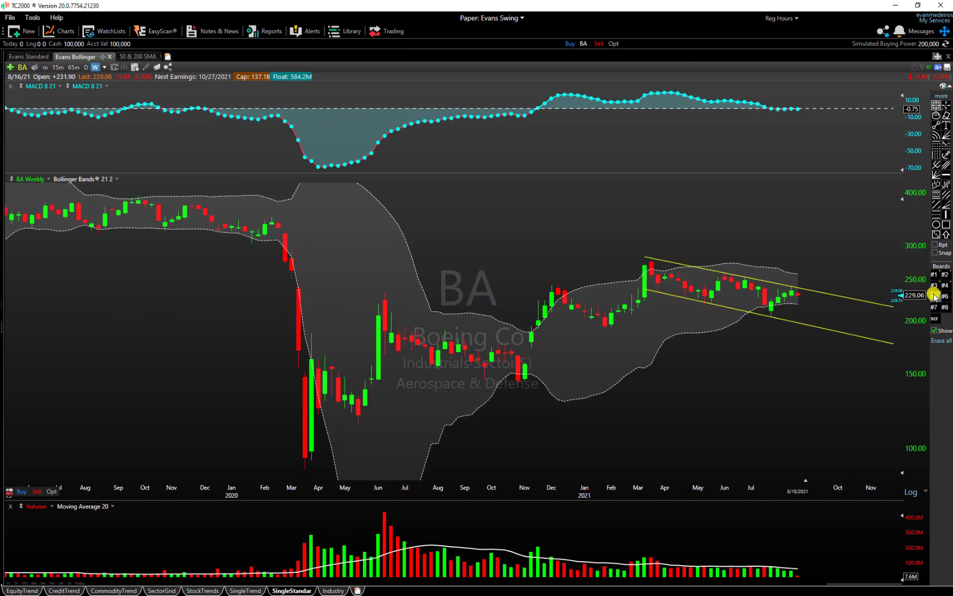
left_click(943, 274)
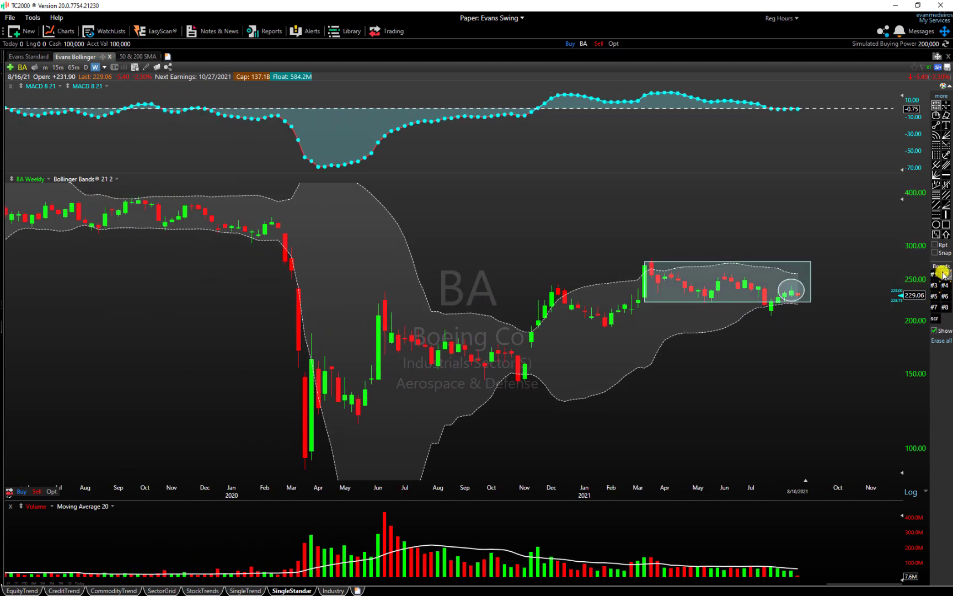
left_click(936, 287)
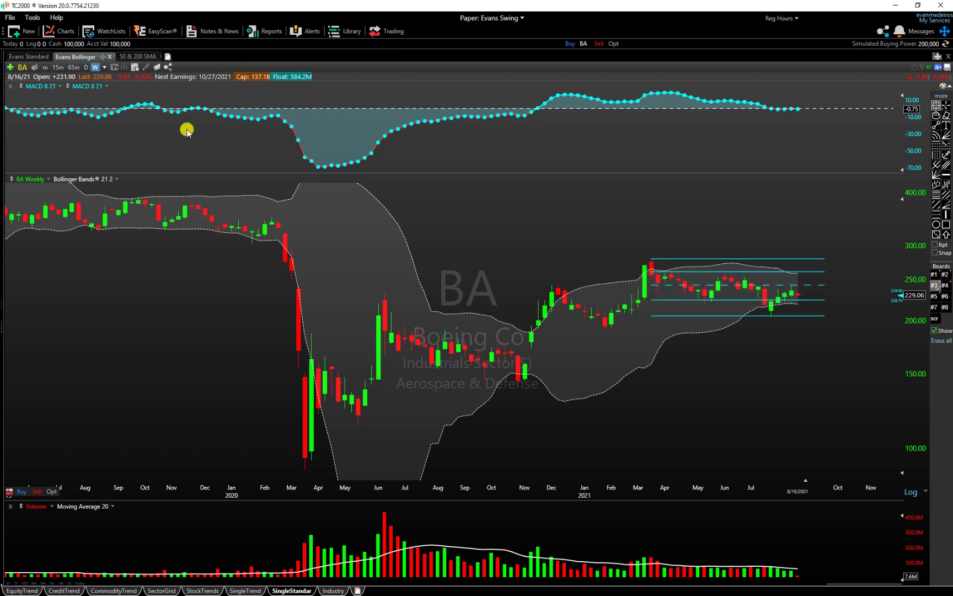
left_click(19, 56)
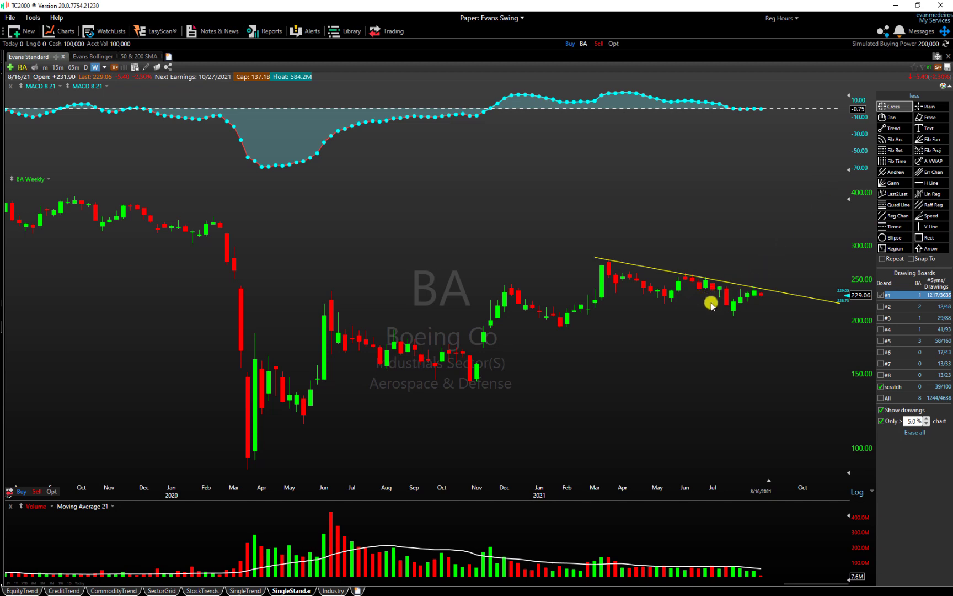
Enable the Only > 5.0% chart drawing filter and move the trendline's start point later.
left_click(885, 422)
scroll(645, 355, "up", 5)
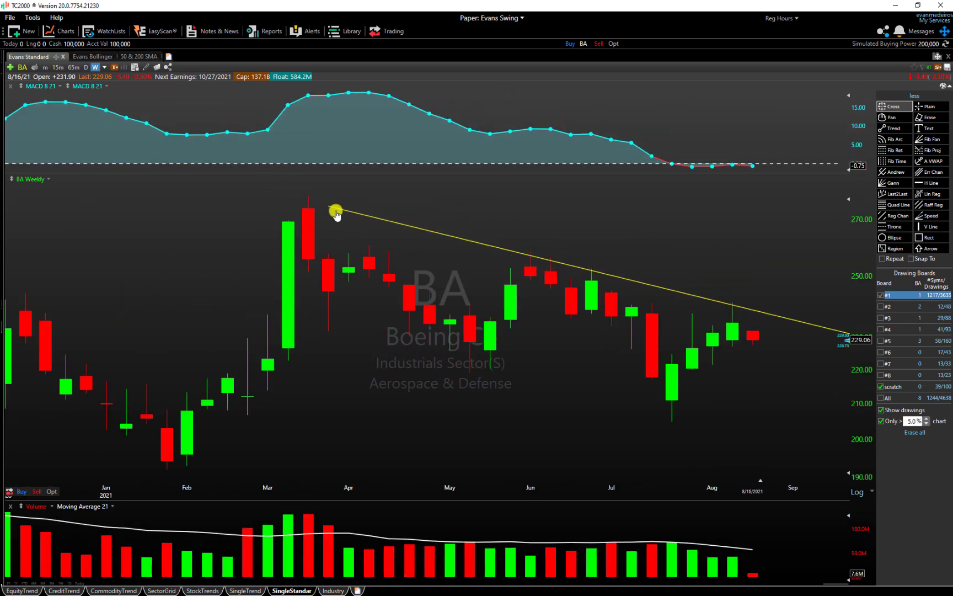
left_click_drag(333, 210, 430, 208)
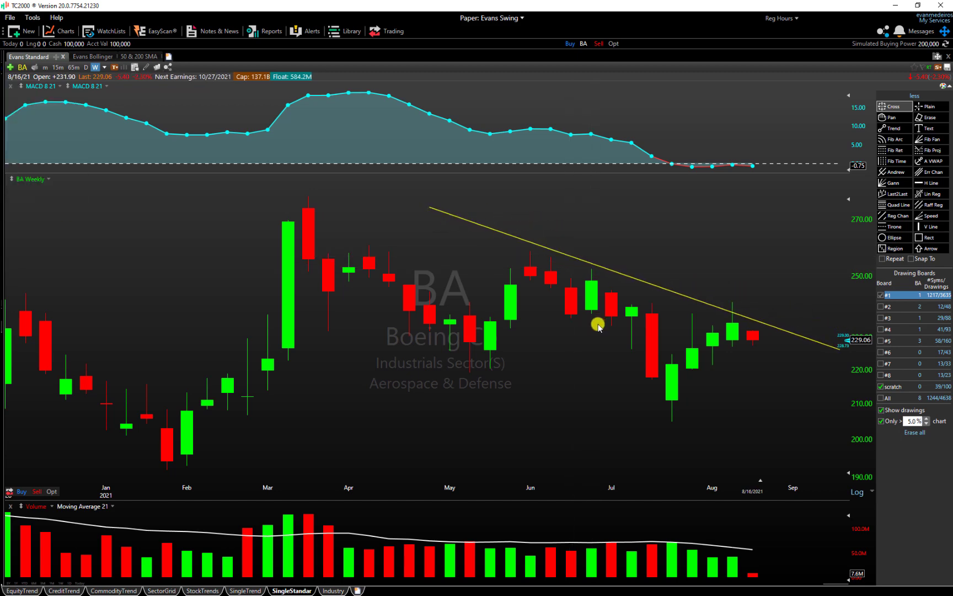
scroll(530, 442, "down", 10)
scroll(499, 468, "down", 3)
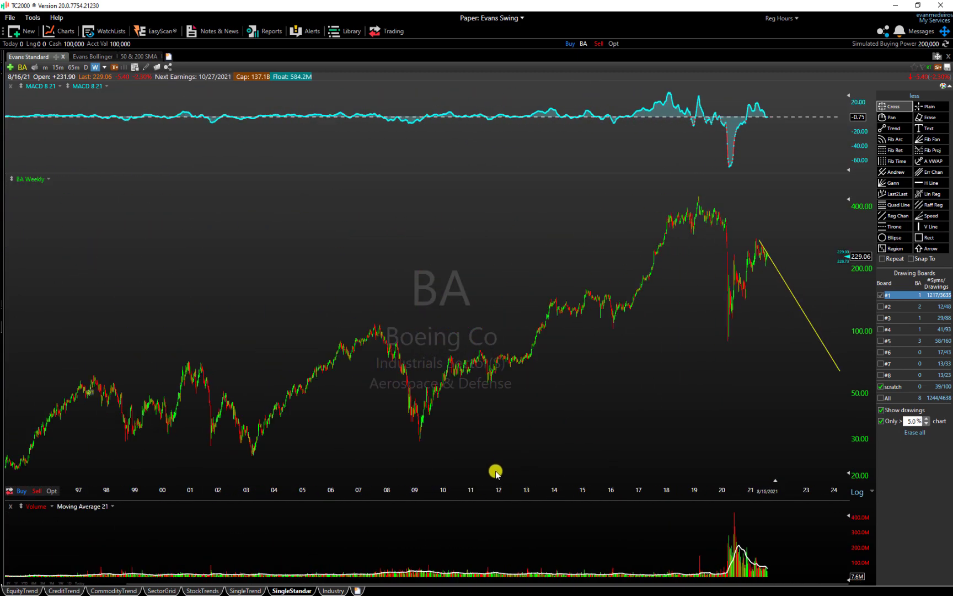
scroll(496, 468, "up", 12)
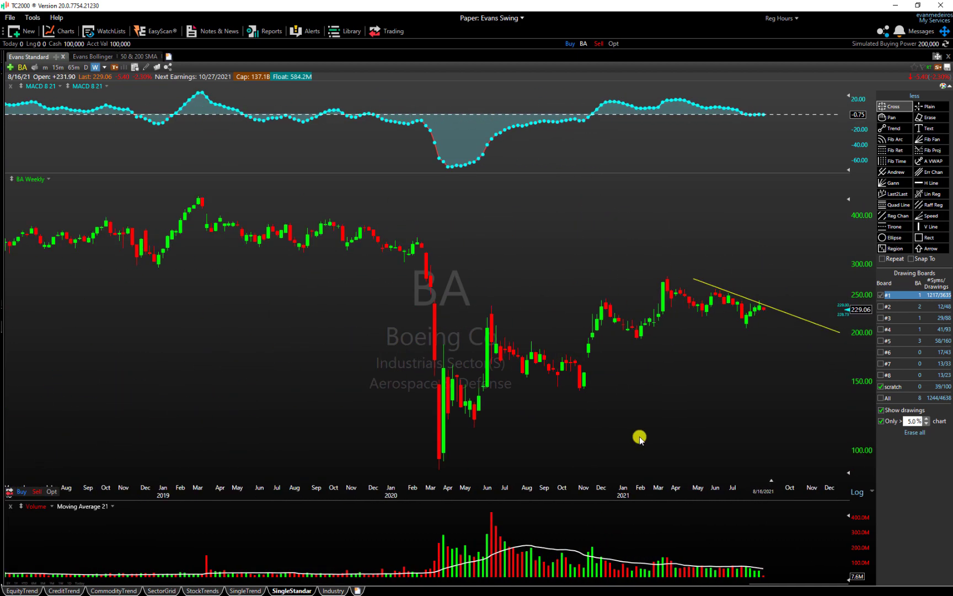
scroll(602, 221, "up", 2)
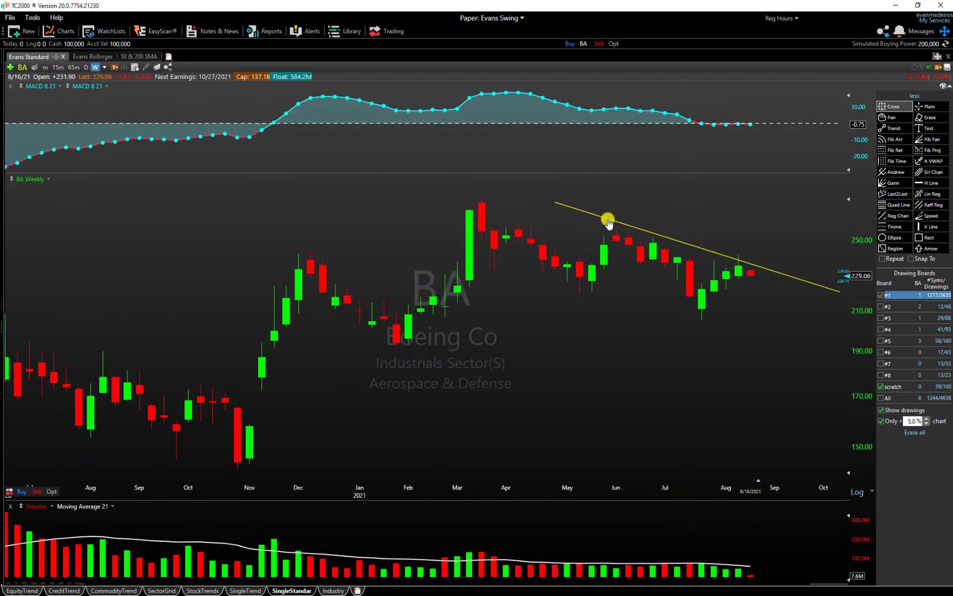
Turn off Extend Right in the trendline's settings so it stops near July.
double_click(509, 205)
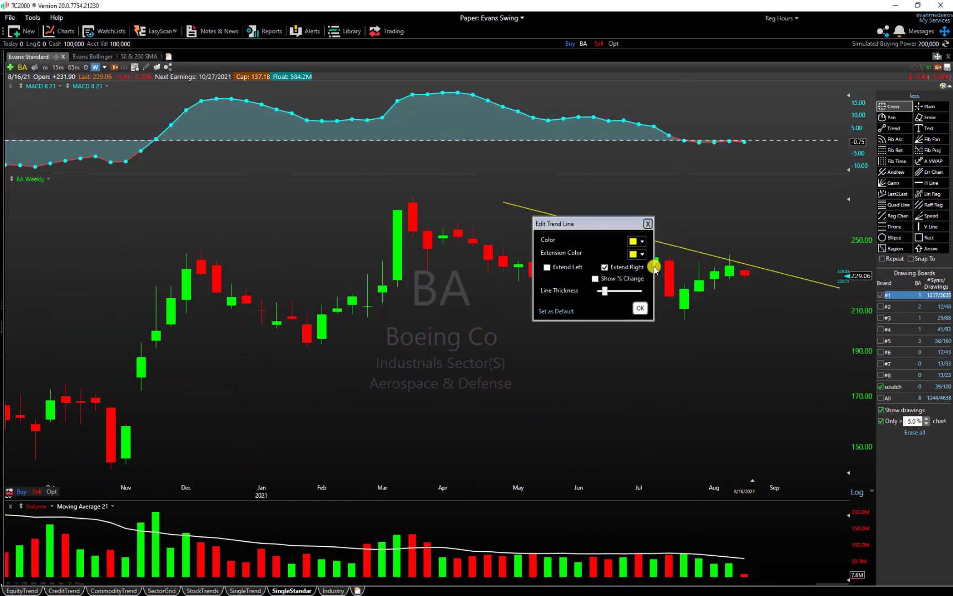
left_click(604, 267)
left_click(639, 302)
scroll(634, 298, "down", 12)
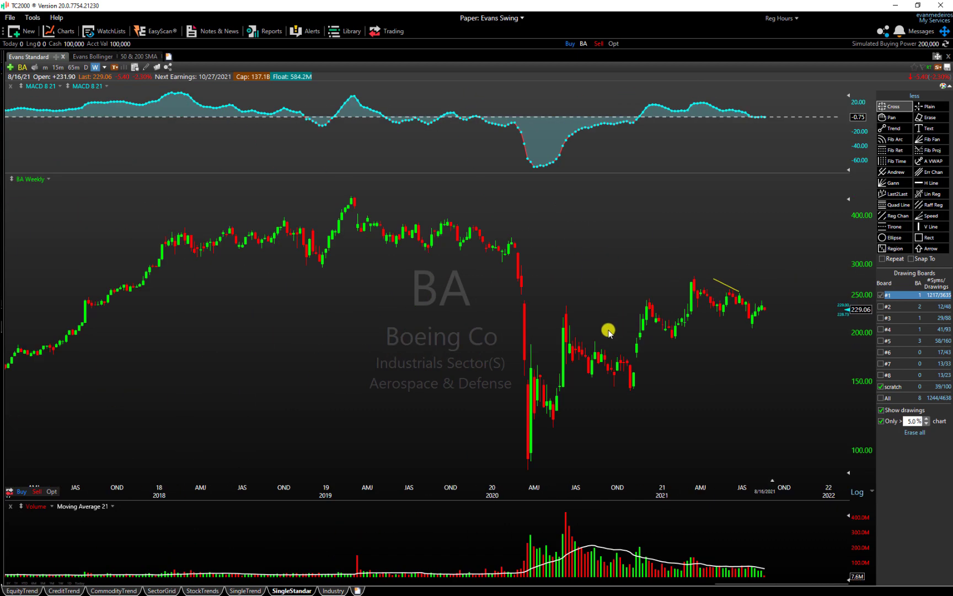
scroll(603, 365, "up", 10)
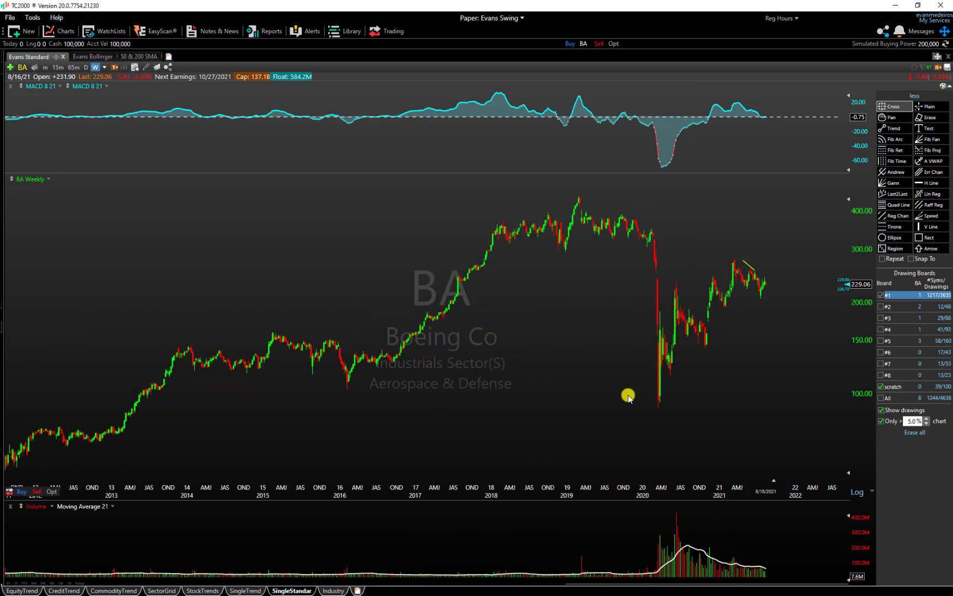
scroll(666, 270, "up", 4)
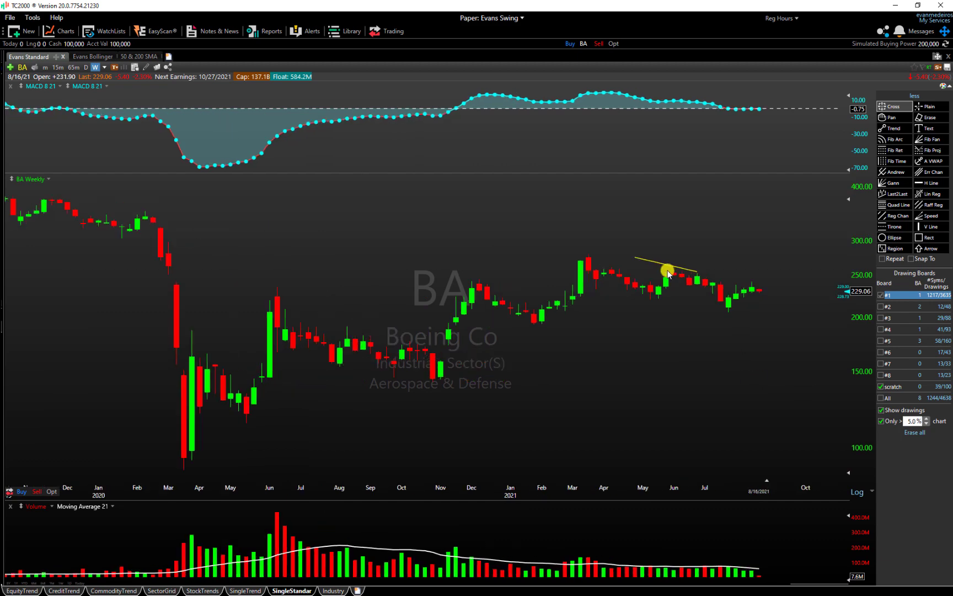
scroll(653, 411, "down", 10)
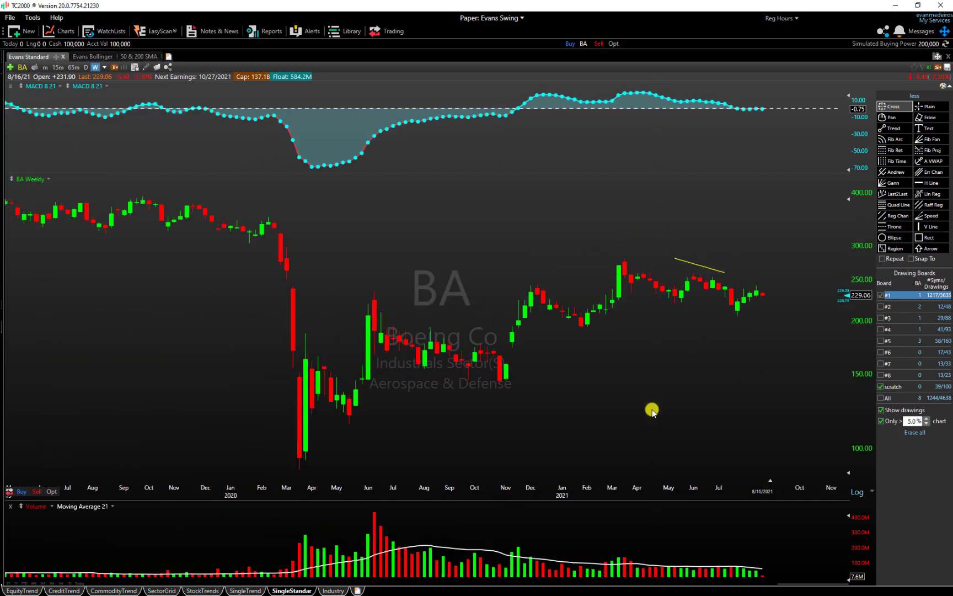
scroll(640, 433, "down", 2)
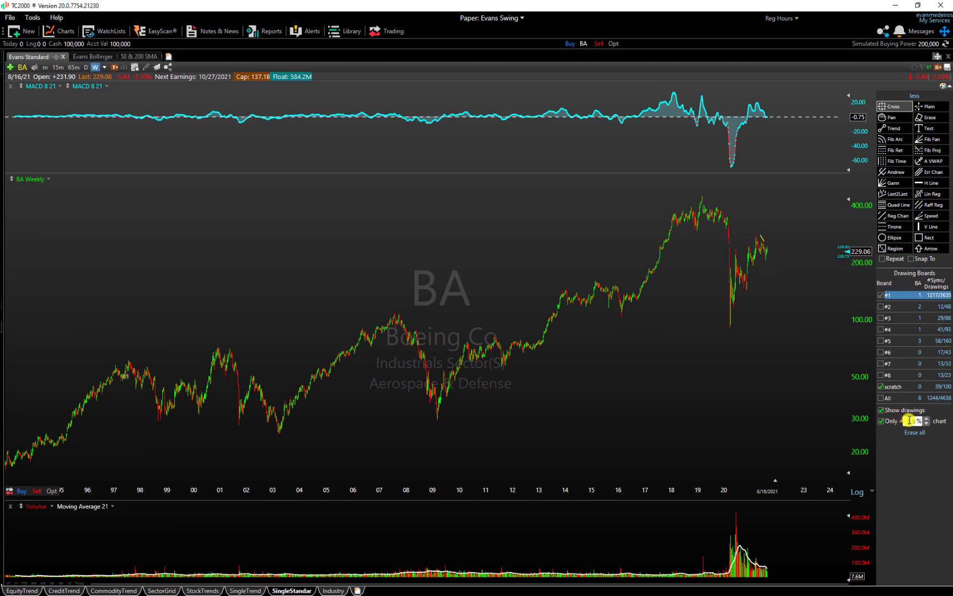
Draw a short falling trendline and place it just above Boeing's June–July 2021 highs.
type("1.")
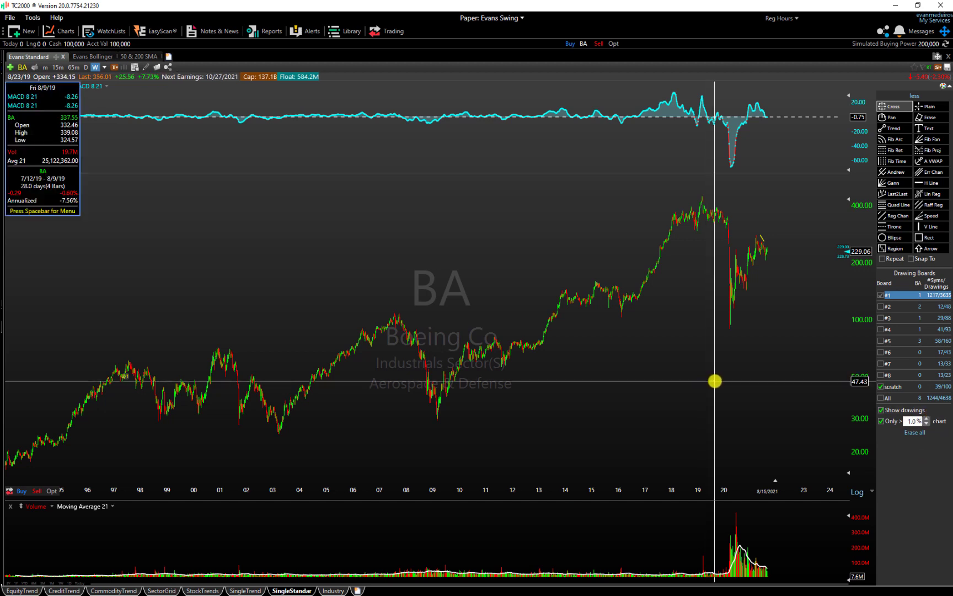
mouse_move(766, 246)
left_mouse_down()
mouse_move(787, 249)
mouse_move(770, 247)
mouse_move(764, 289)
mouse_move(755, 243)
mouse_move(789, 261)
mouse_move(770, 253)
mouse_move(730, 276)
left_mouse_up()
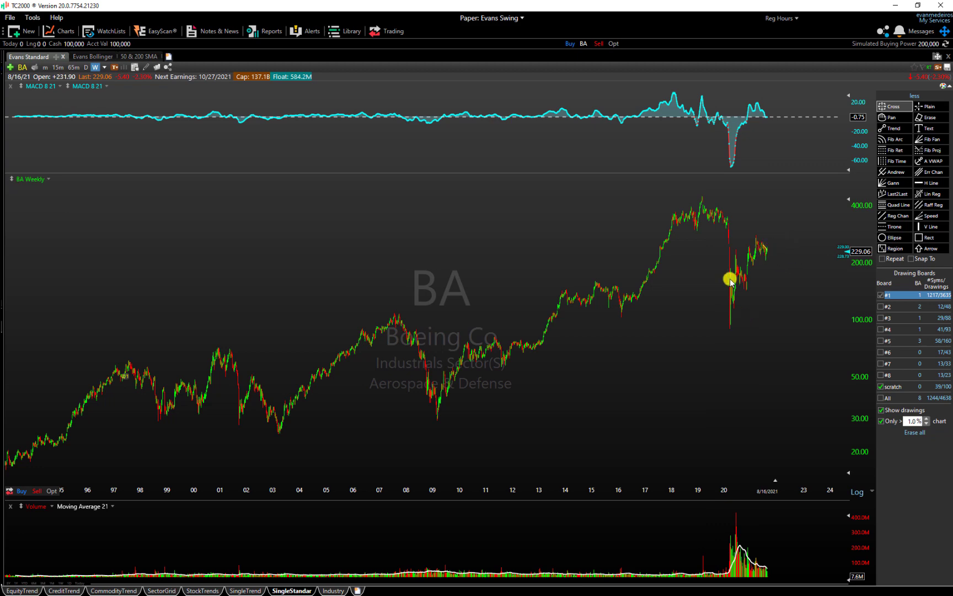
scroll(676, 356, "up", 5)
scroll(437, 383, "down", 5)
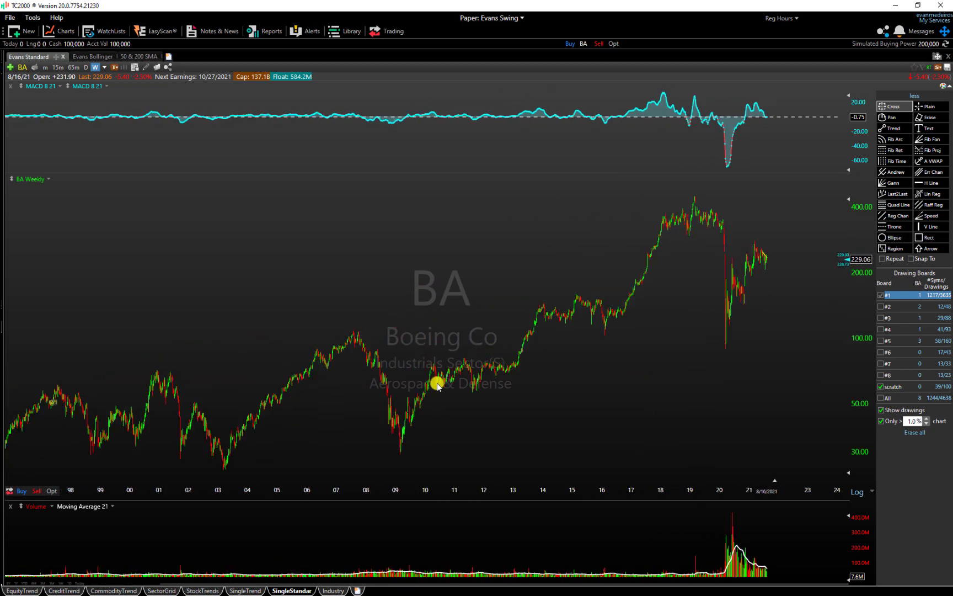
scroll(653, 372, "up", 3)
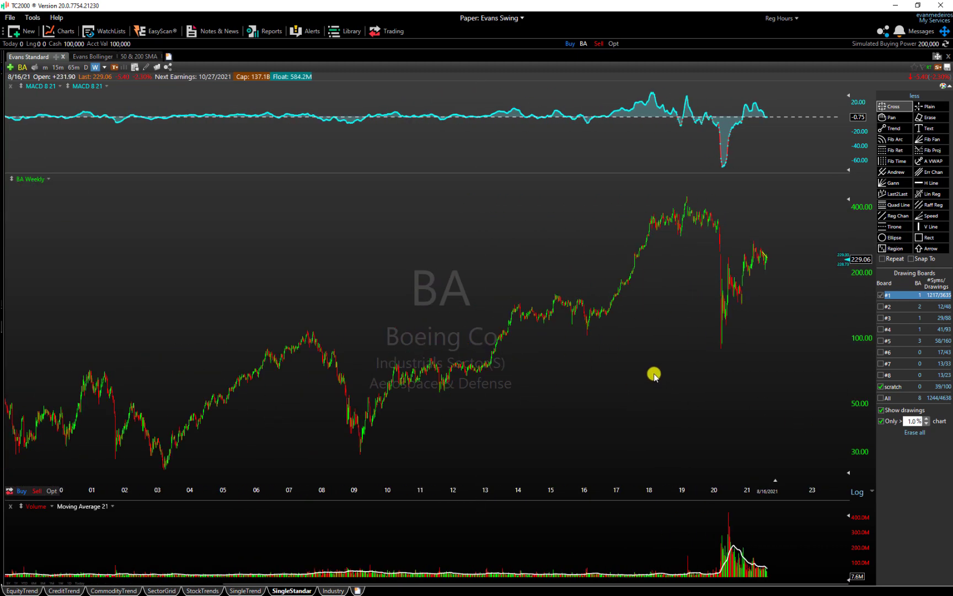
scroll(730, 304, "down", 3)
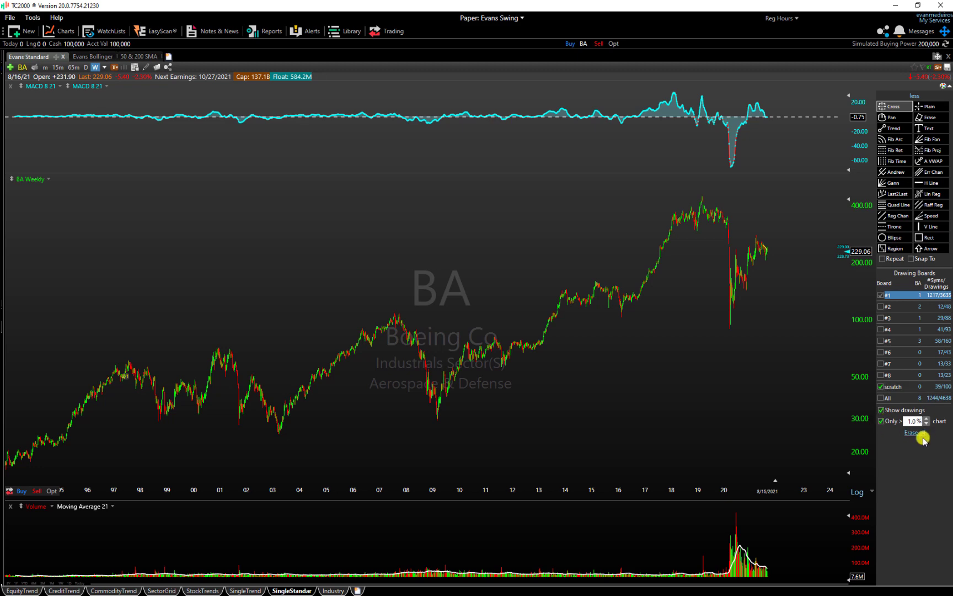
scroll(781, 413, "up", 10)
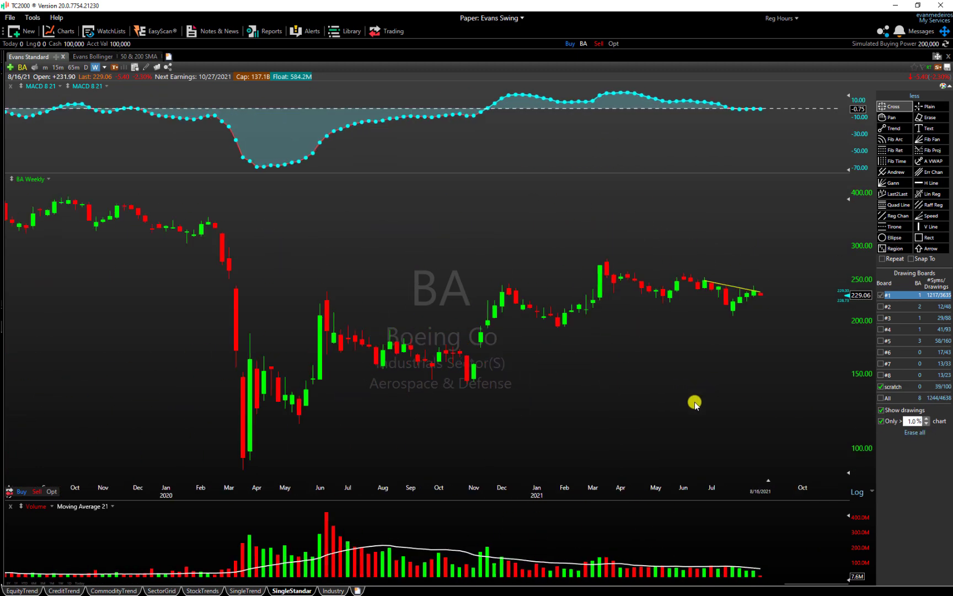
scroll(690, 405, "up", 3)
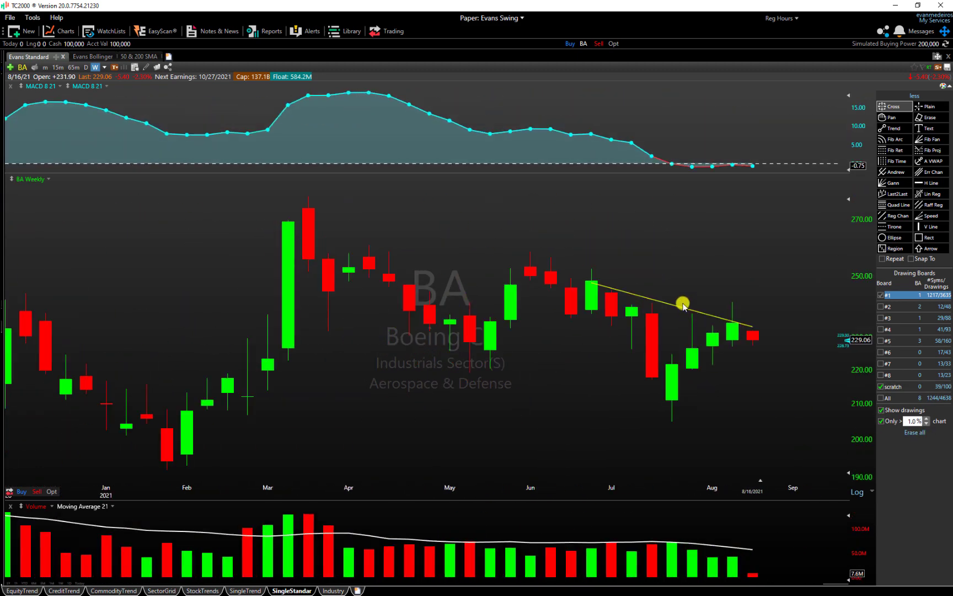
mouse_move(705, 316)
left_mouse_down()
mouse_move(715, 291)
mouse_move(666, 278)
mouse_move(707, 293)
mouse_move(672, 291)
mouse_move(610, 260)
mouse_move(631, 259)
left_mouse_up()
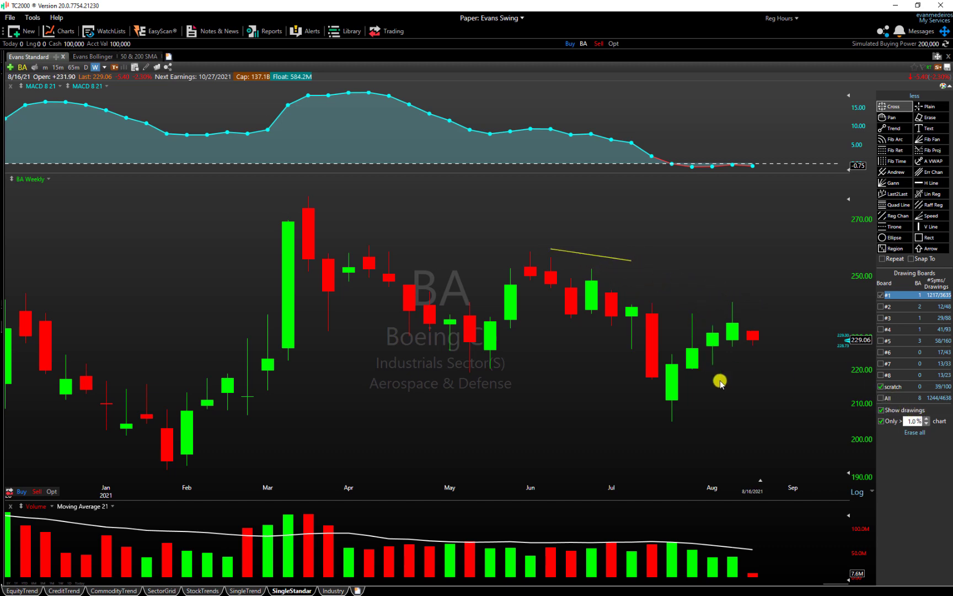
left_click(920, 433)
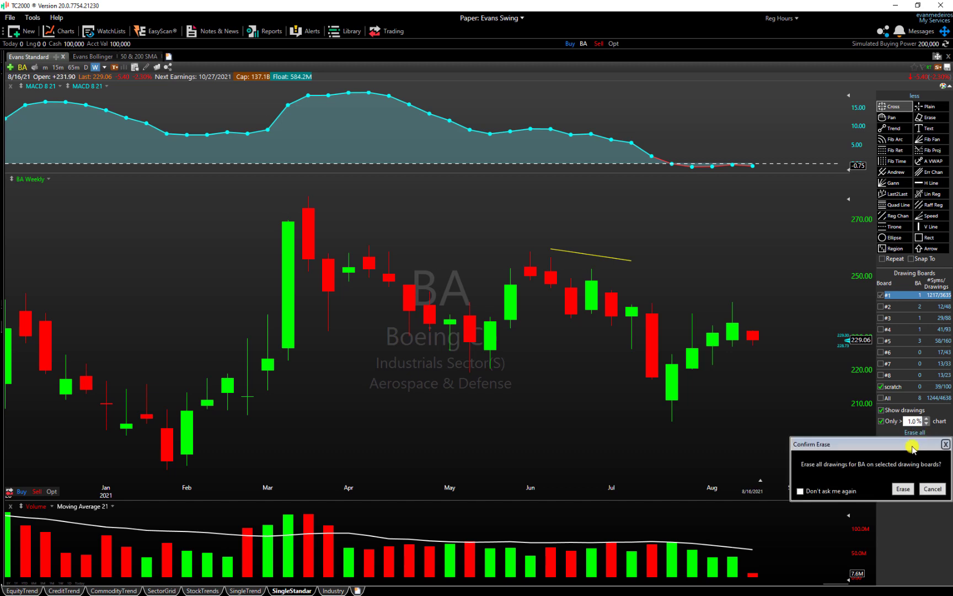
mouse_move(904, 446)
left_mouse_down()
mouse_move(736, 226)
mouse_move(701, 216)
left_mouse_up()
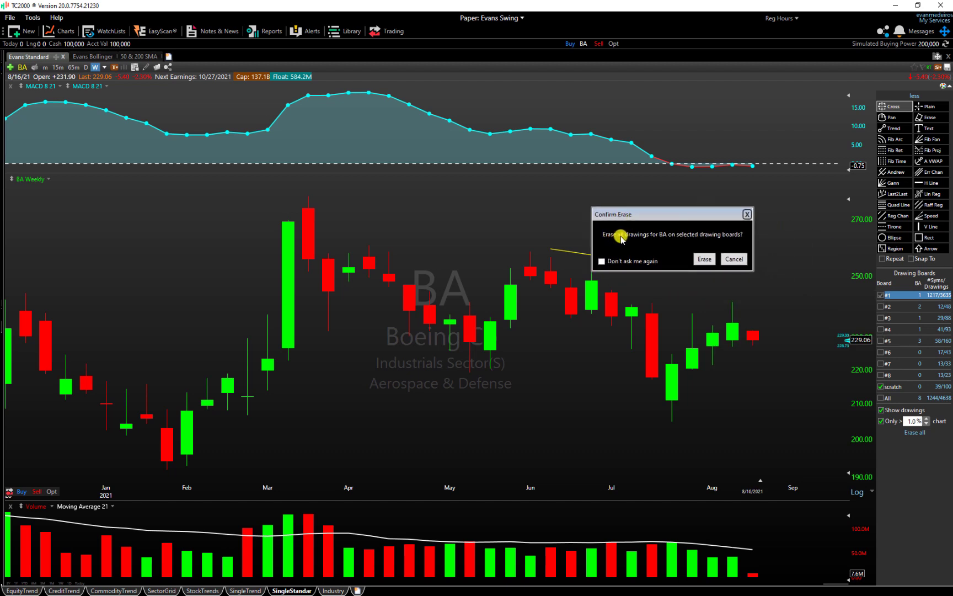
left_click(734, 259)
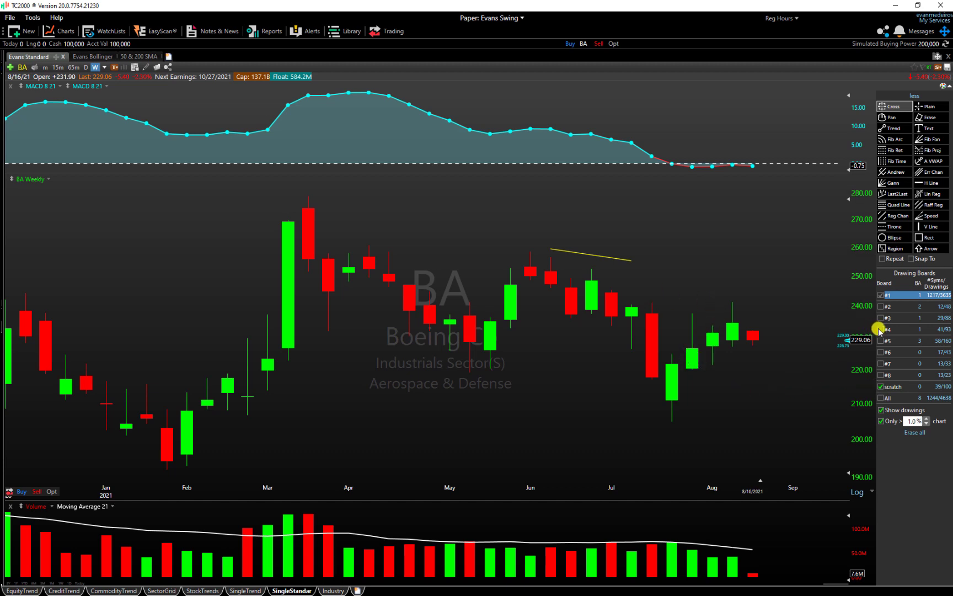
Switch between drawing boards #5 and #6, settling on board #5's downward channel.
scroll(718, 294, "down", 3)
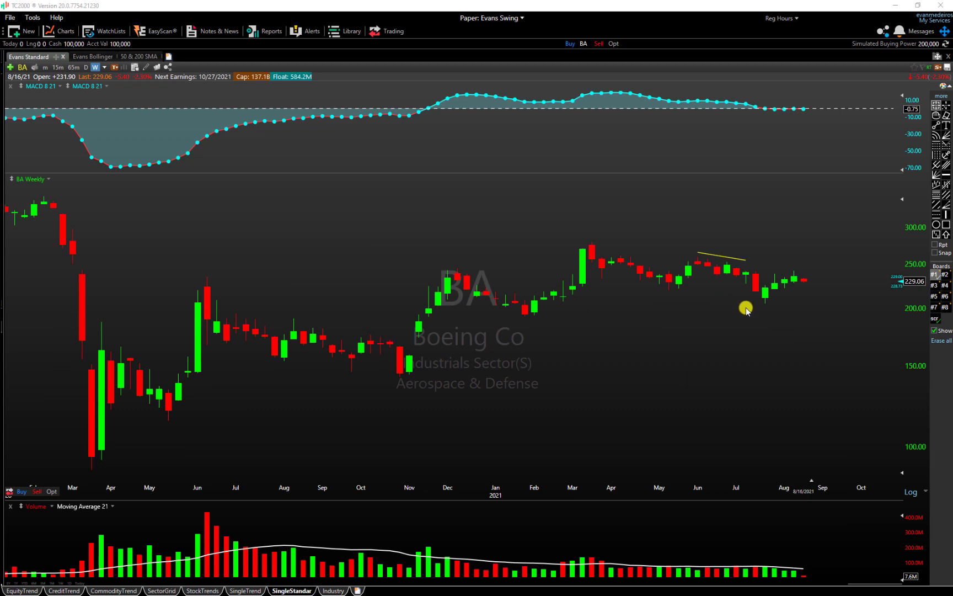
left_click(937, 307)
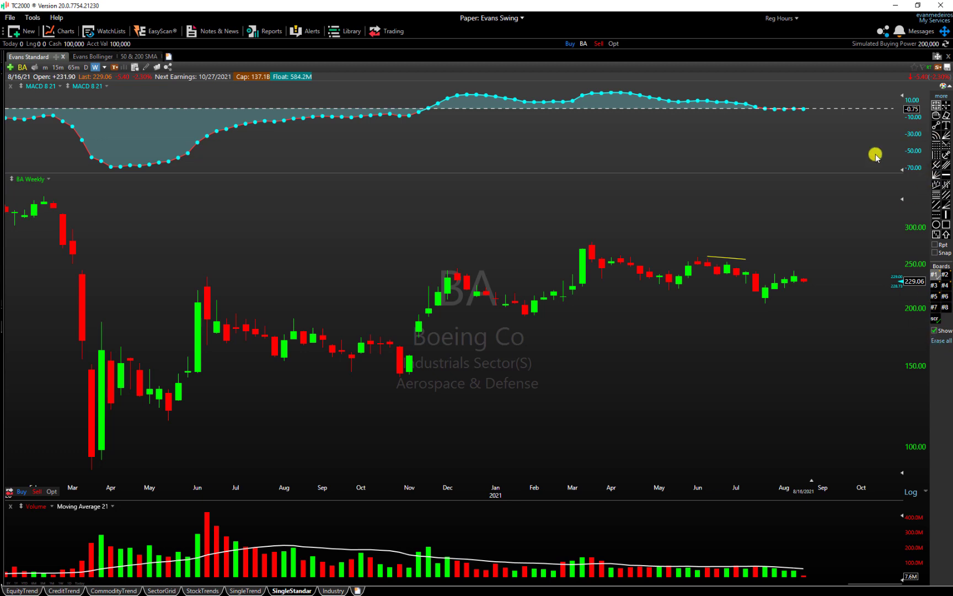
left_click(934, 297)
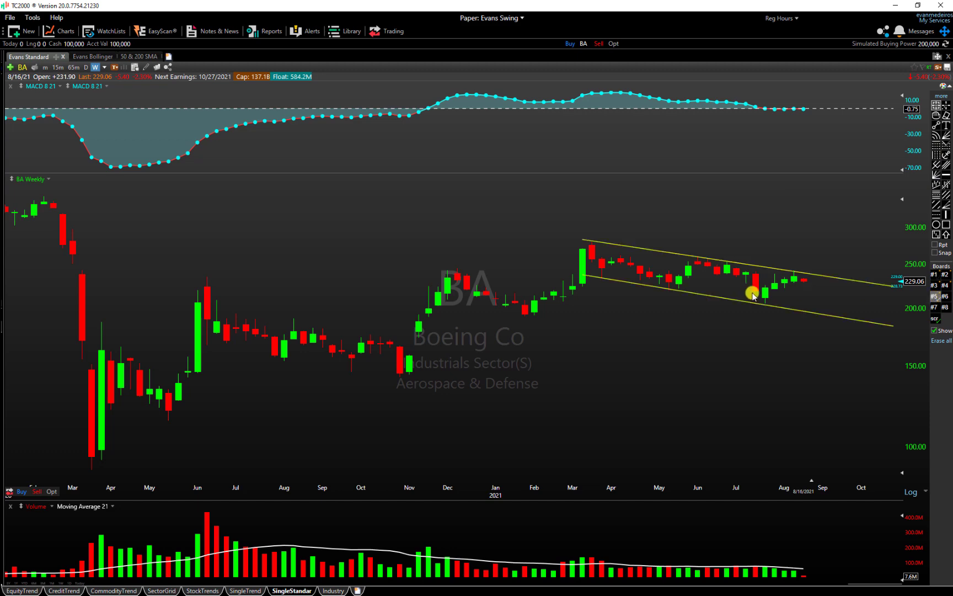
scroll(708, 279, "down", 5)
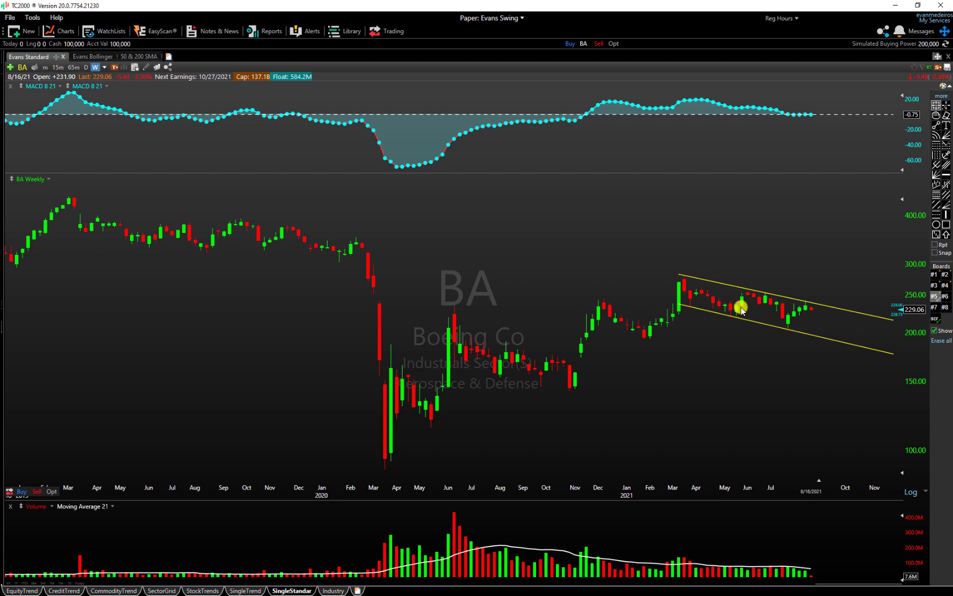
left_click(943, 297)
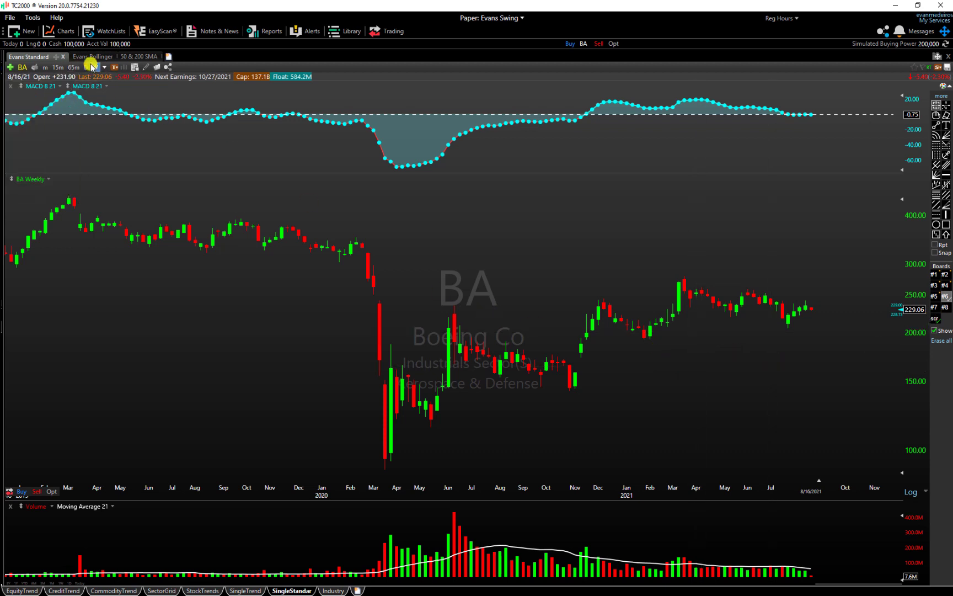
left_click(933, 297)
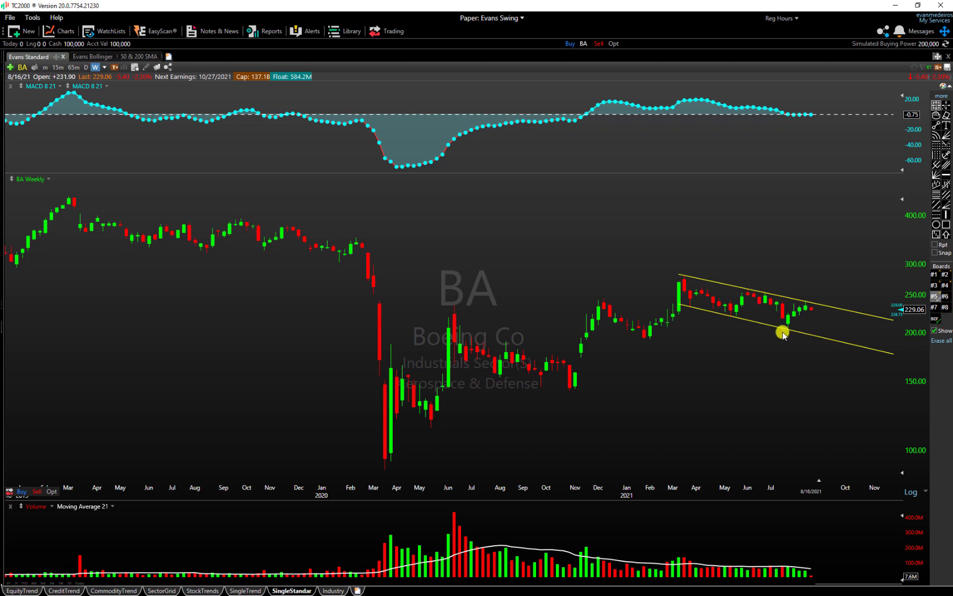
left_click(681, 382)
On board #6, draw yellow horizontal lines at the 258 highs and the 220 lows.
left_click(945, 296)
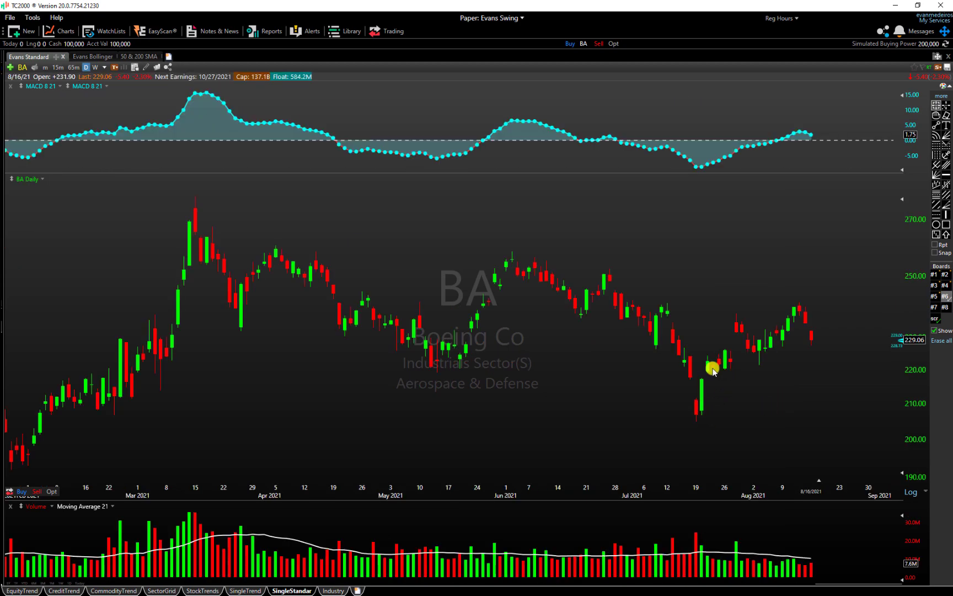
scroll(711, 368, "down", 6)
scroll(656, 283, "up", 4)
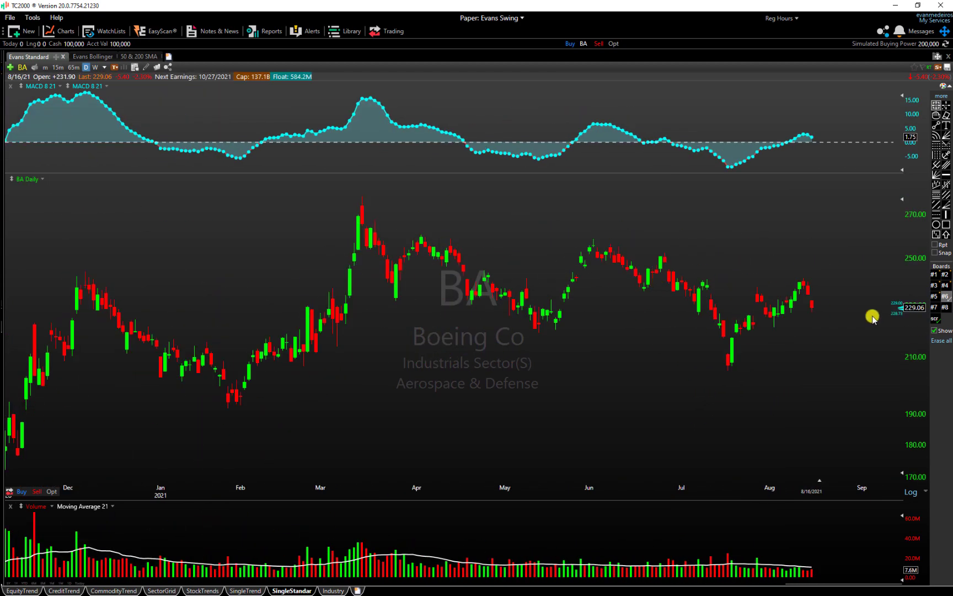
scroll(684, 337, "down", 8)
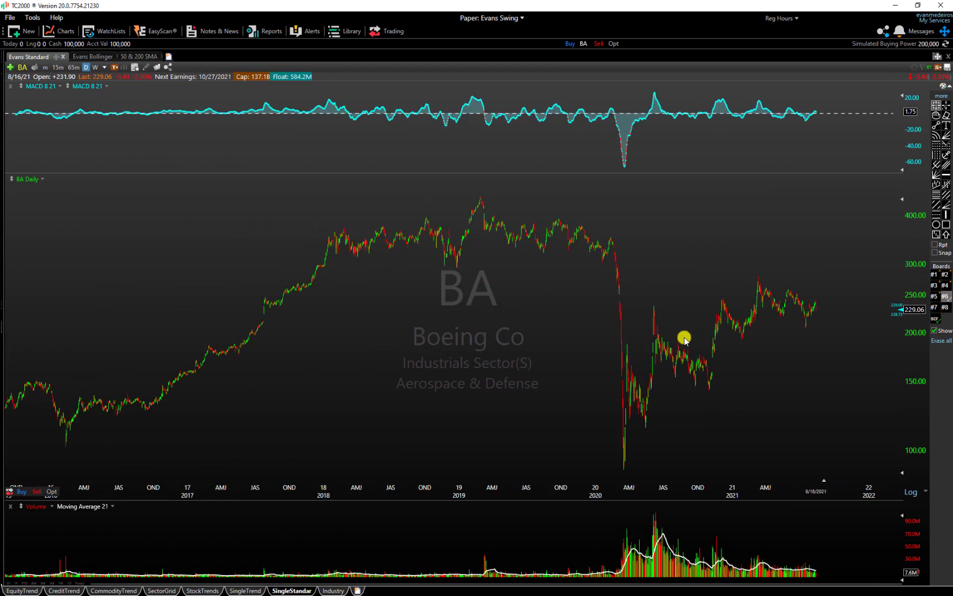
scroll(684, 337, "up", 8)
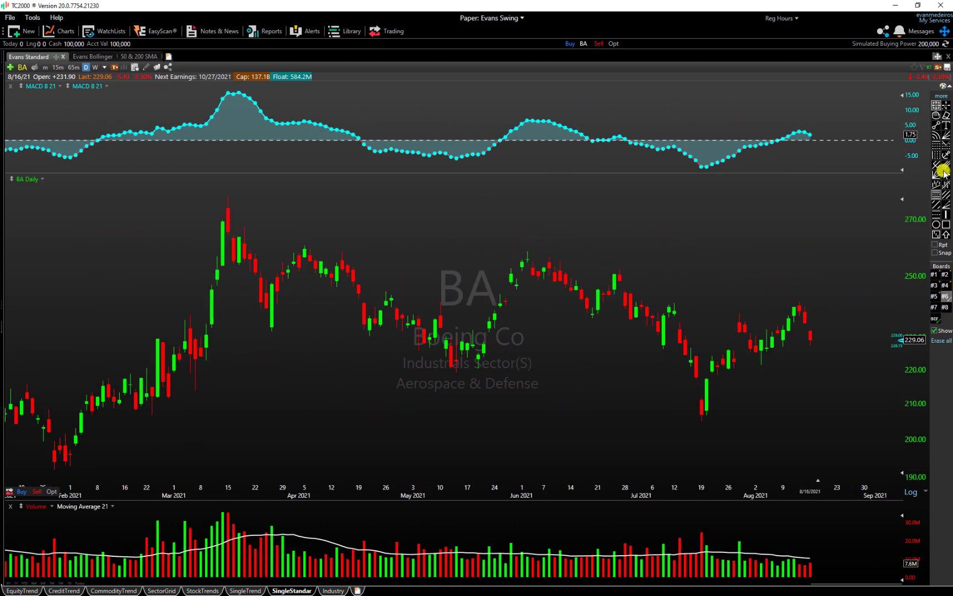
left_click(936, 125)
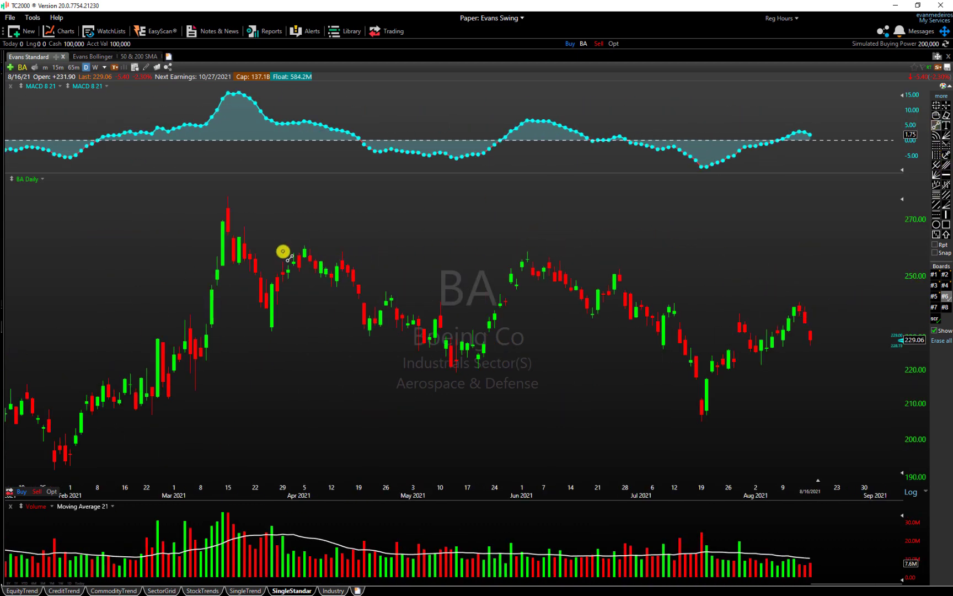
mouse_move(278, 248)
left_mouse_down()
mouse_move(610, 255)
mouse_move(563, 250)
mouse_move(587, 254)
left_mouse_up()
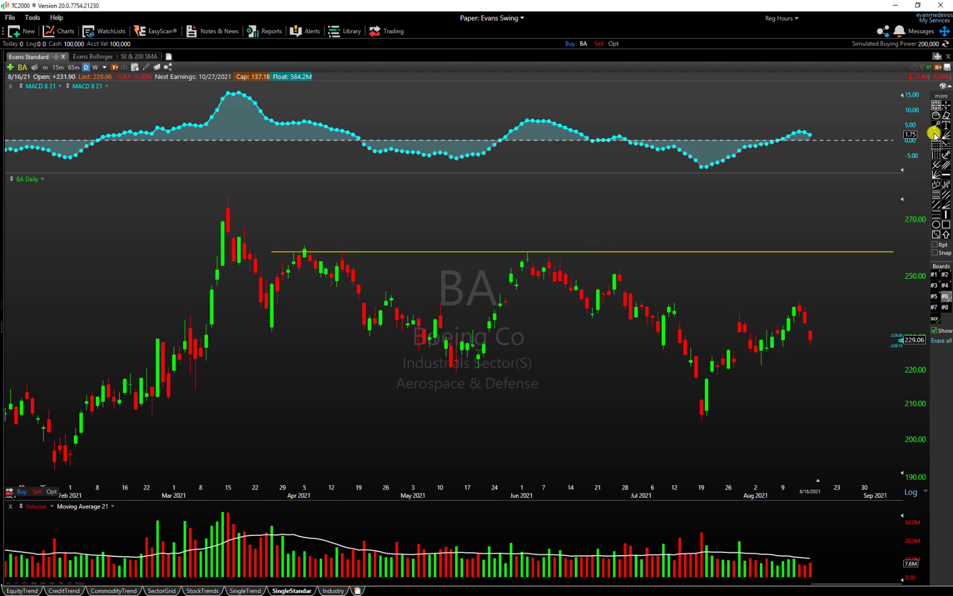
left_click(935, 124)
mouse_move(422, 365)
left_mouse_down()
mouse_move(680, 484)
mouse_move(687, 358)
mouse_move(752, 370)
mouse_move(743, 385)
left_mouse_up()
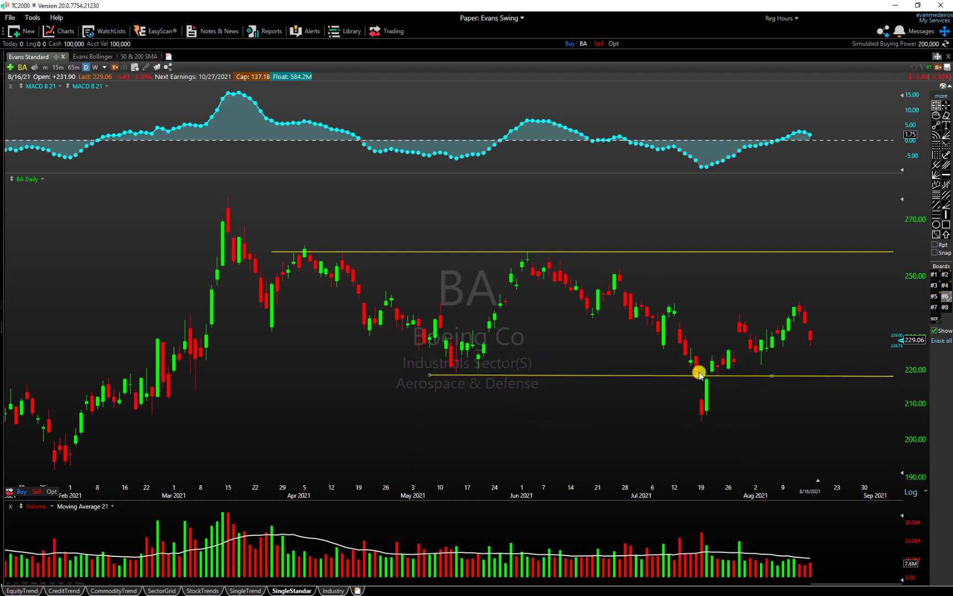
scroll(700, 372, "down", 3)
scroll(712, 303, "up", 1)
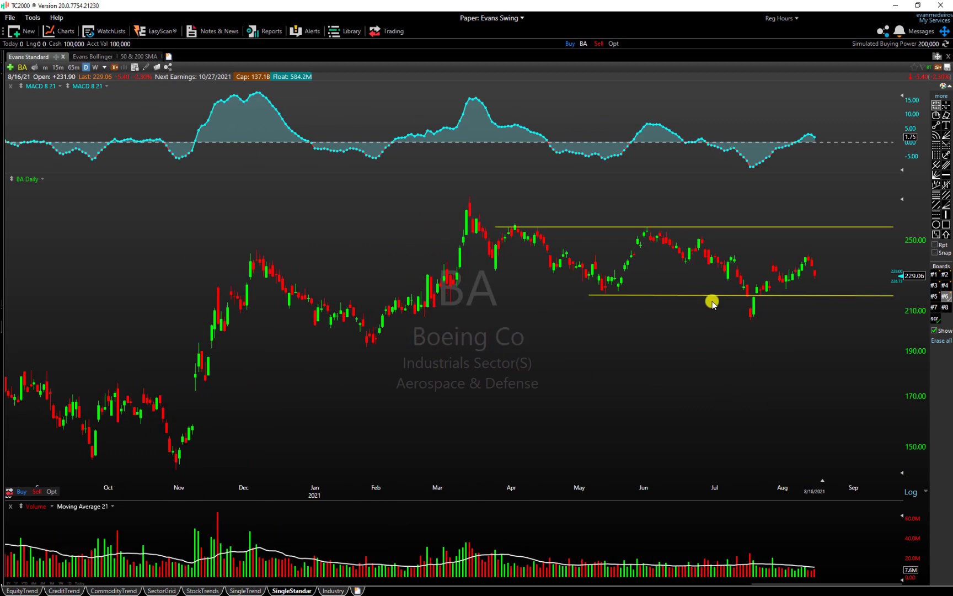
scroll(683, 322, "up", 2)
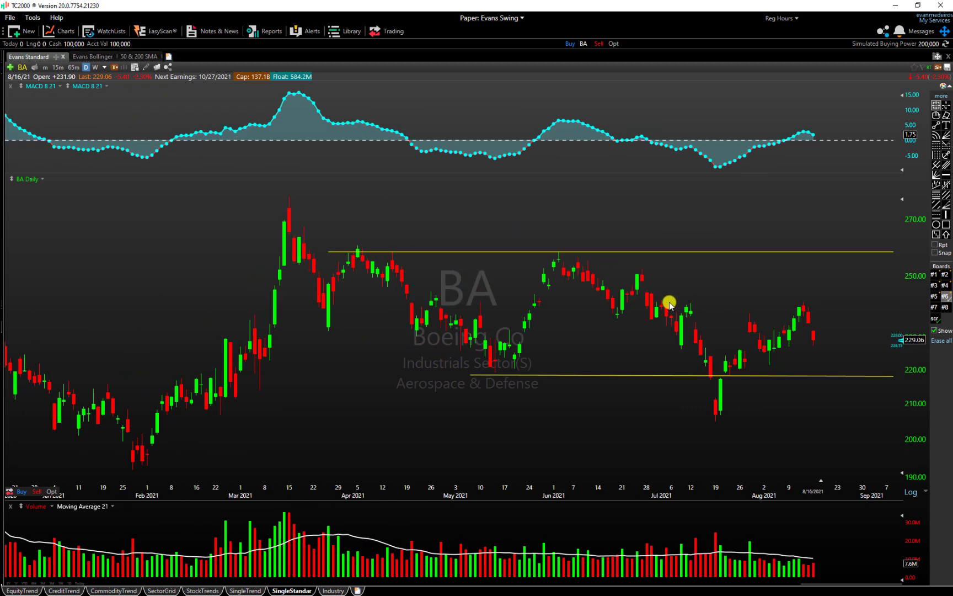
Switch to drawing board #7 and show Boeing on monthly bars.
left_click(934, 307)
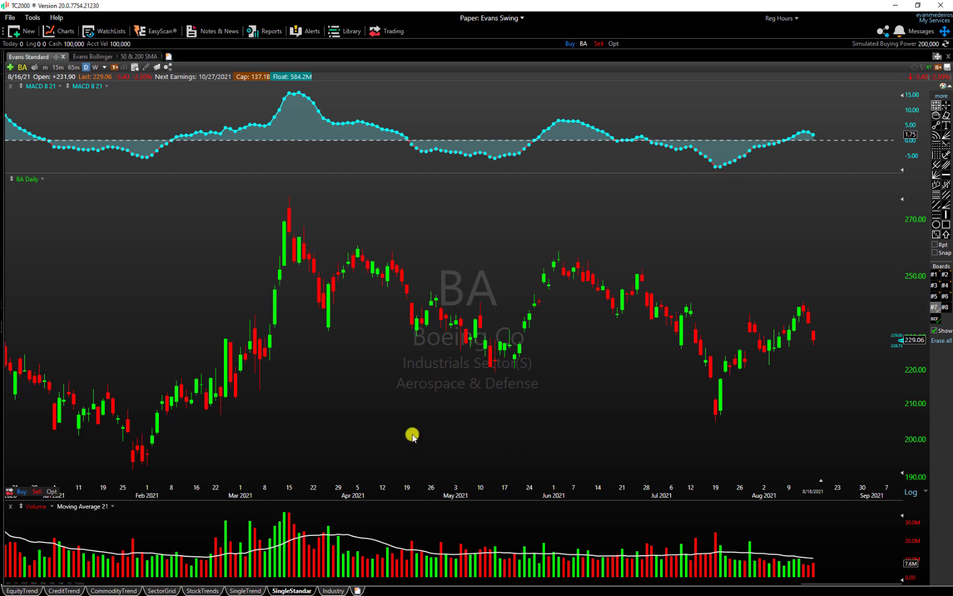
left_click(106, 68)
left_click(55, 296)
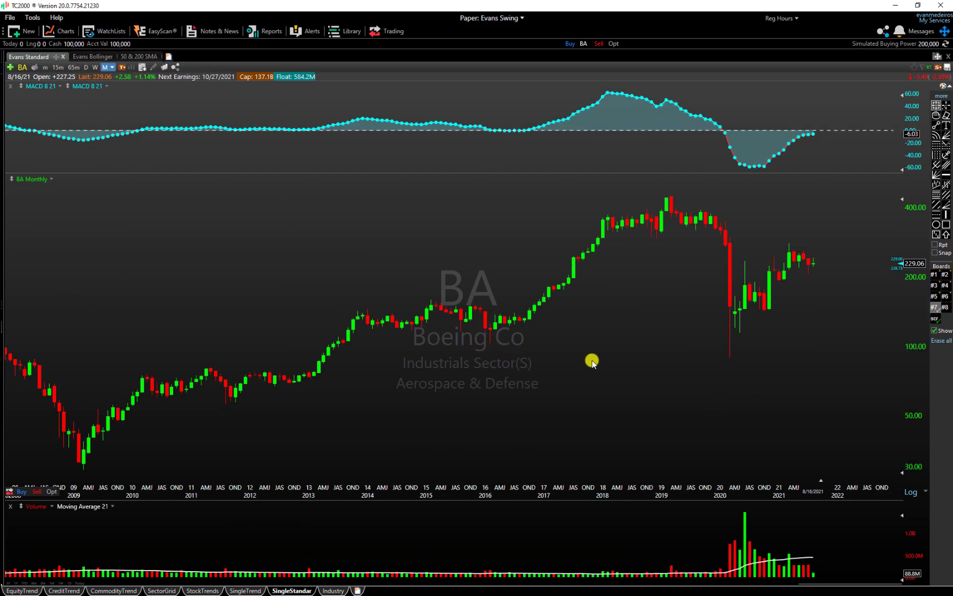
scroll(591, 361, "up", 5)
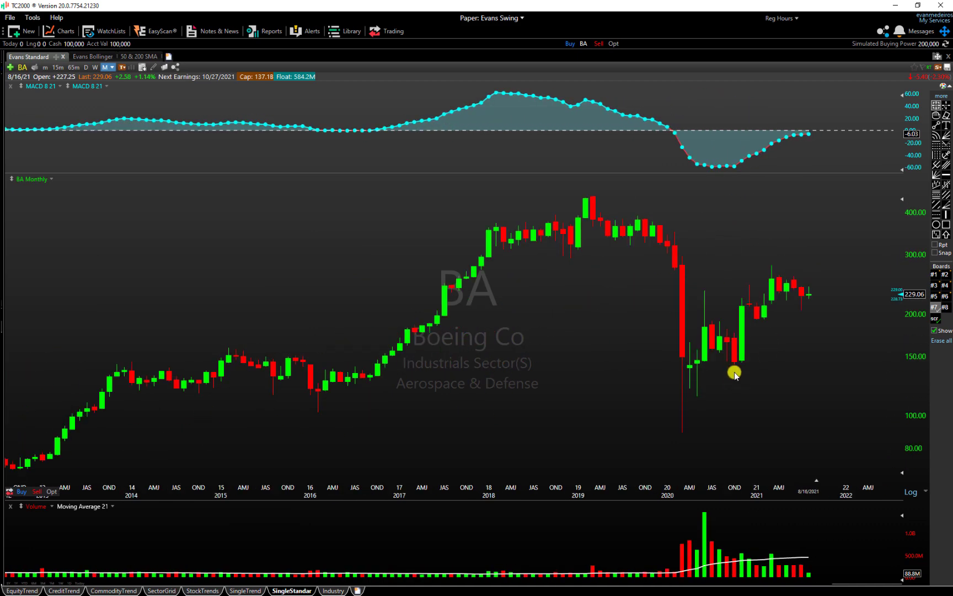
Draw an upward channel from the 2020 low with a parallel line, then view boards #6 and #5.
left_click(936, 125)
mouse_move(676, 437)
left_mouse_down()
mouse_move(802, 313)
mouse_move(794, 321)
mouse_move(796, 300)
mouse_move(790, 322)
left_mouse_up()
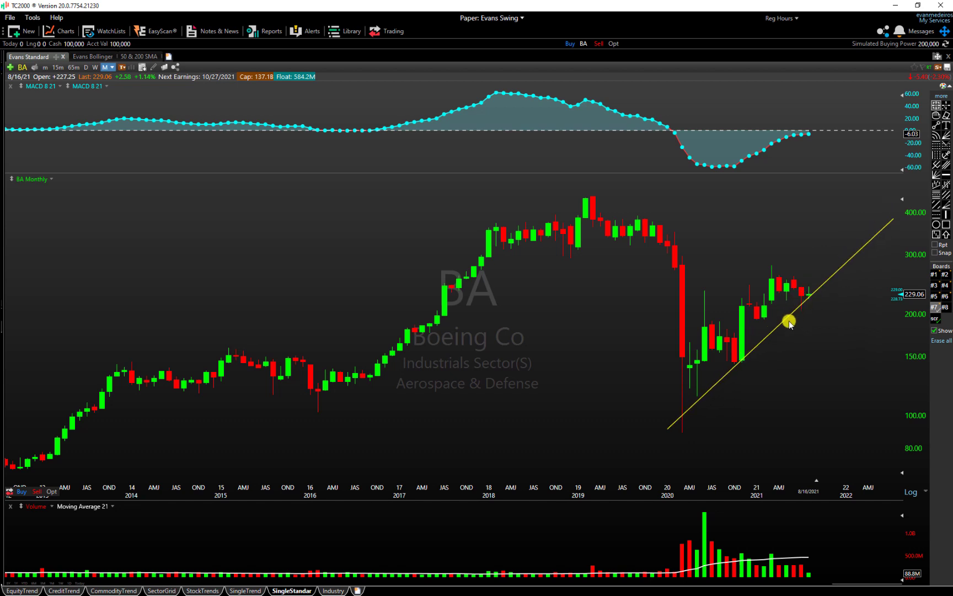
right_click(789, 322)
left_click(812, 339)
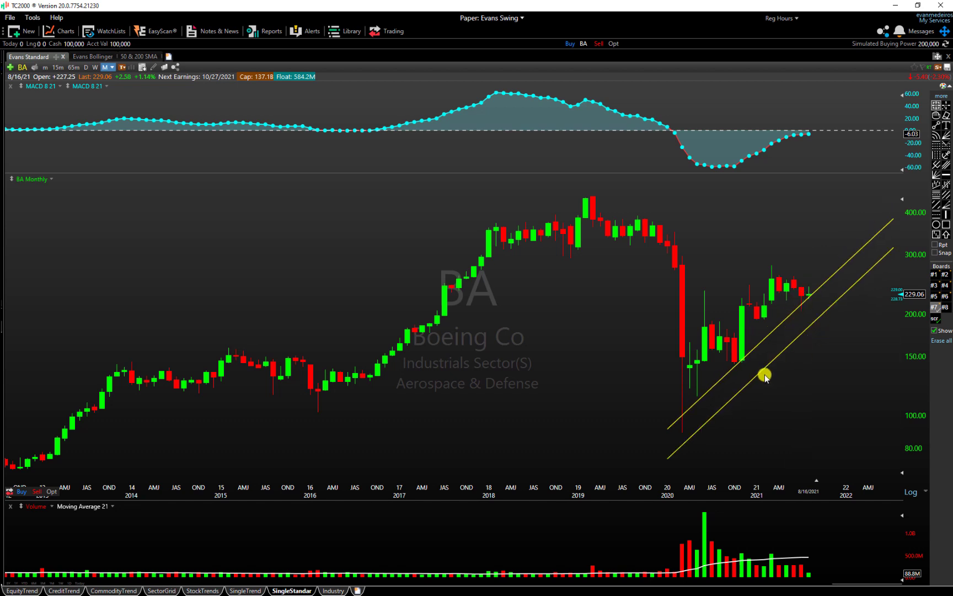
left_click_drag(762, 375, 748, 286)
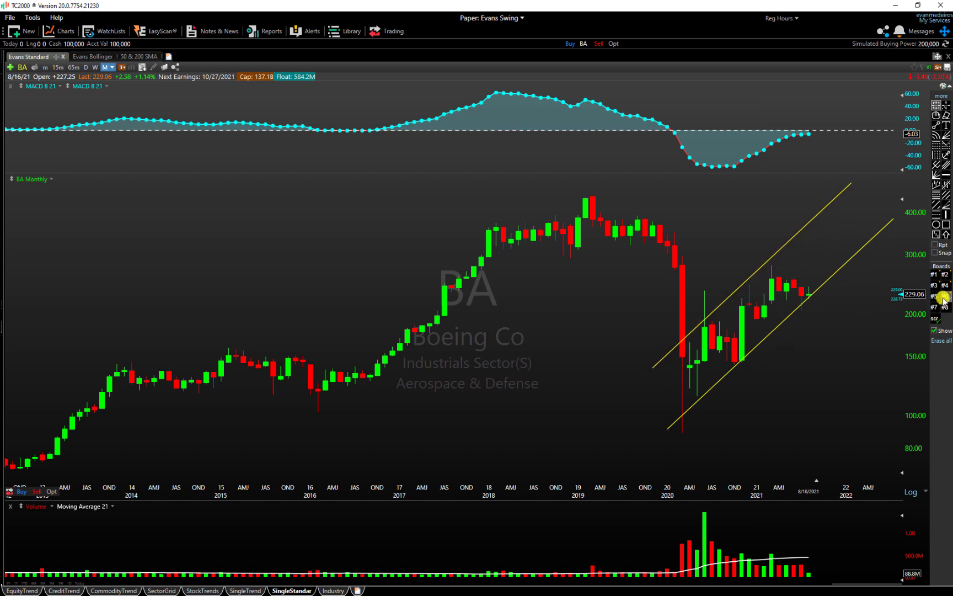
left_click(945, 297)
left_click(933, 296)
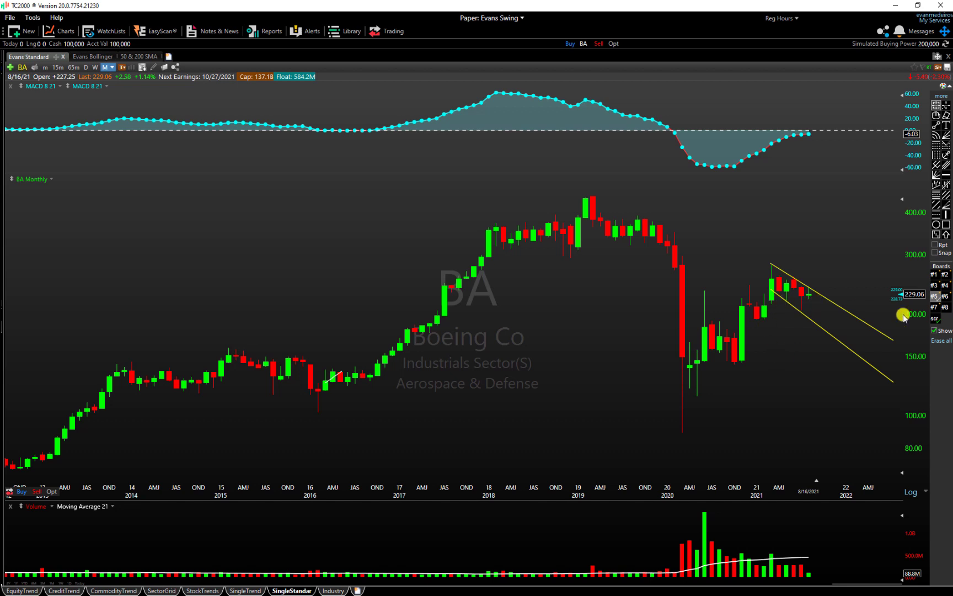
On empty board #8 with daily bars, place a horizontal line at 258.20.
left_click(945, 306)
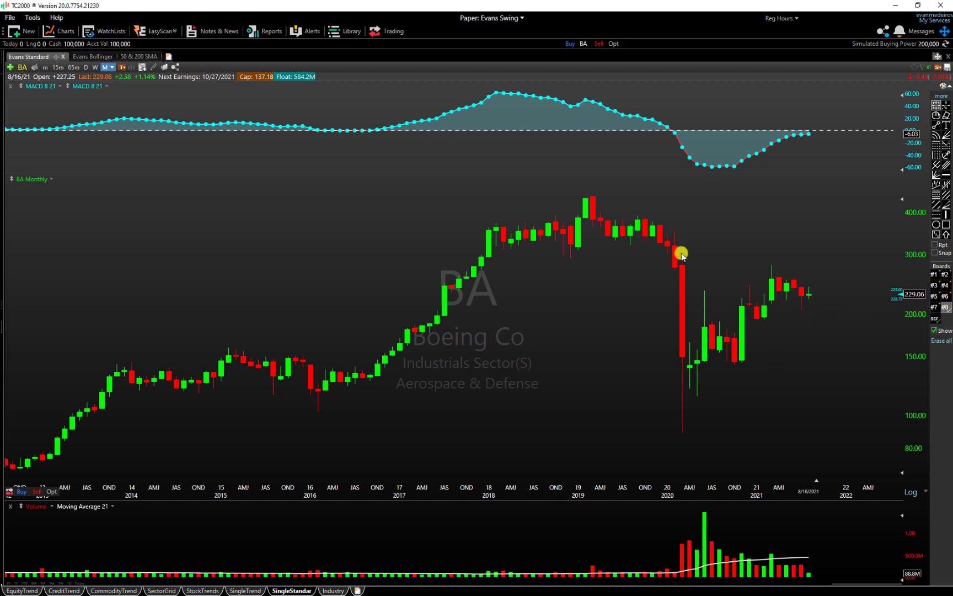
left_click(86, 68)
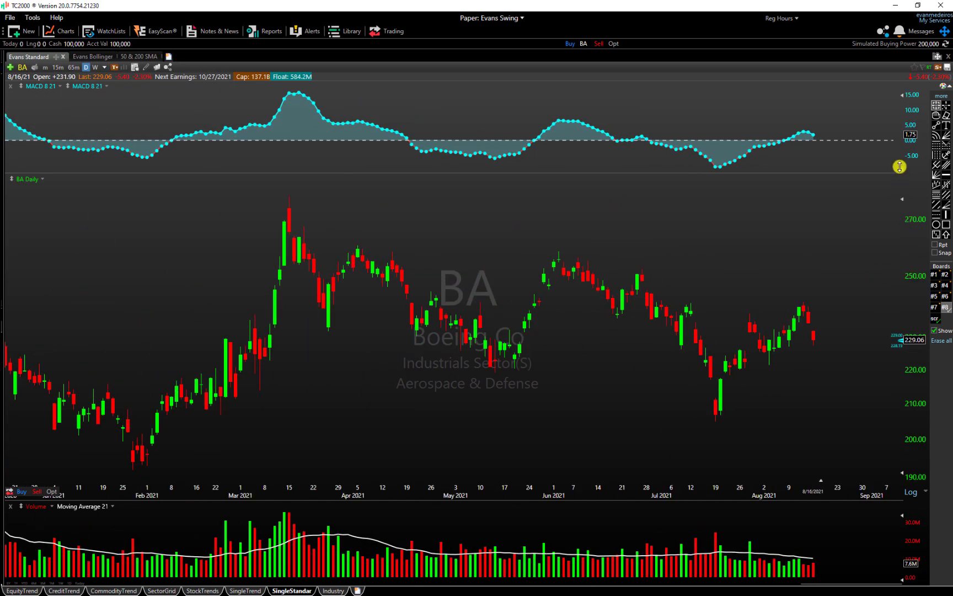
left_click(947, 170)
left_click_drag(587, 284, 611, 253)
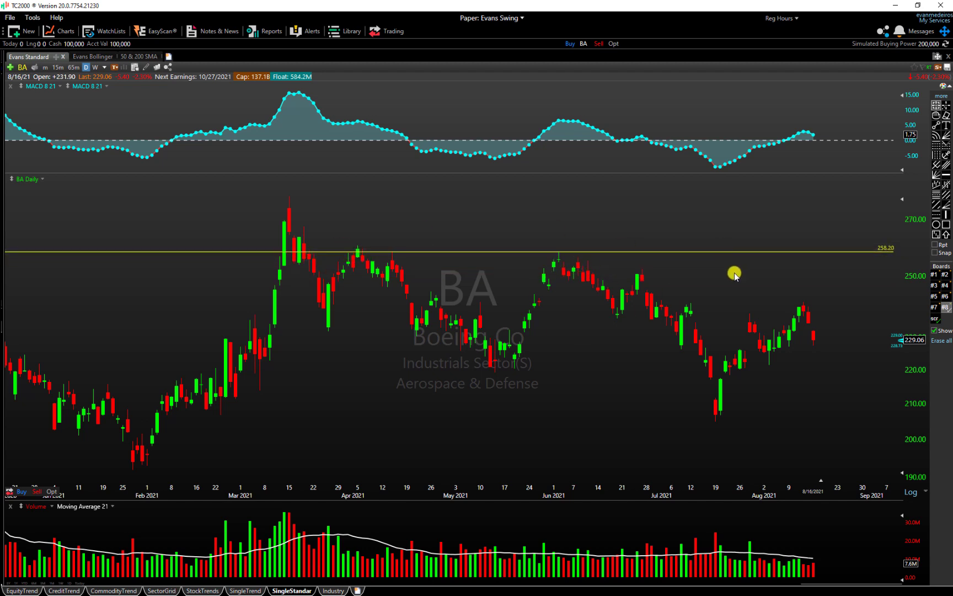
Open Set Alert for the horizontal line, then close the Create Trendline Alert dialog.
right_click(542, 251)
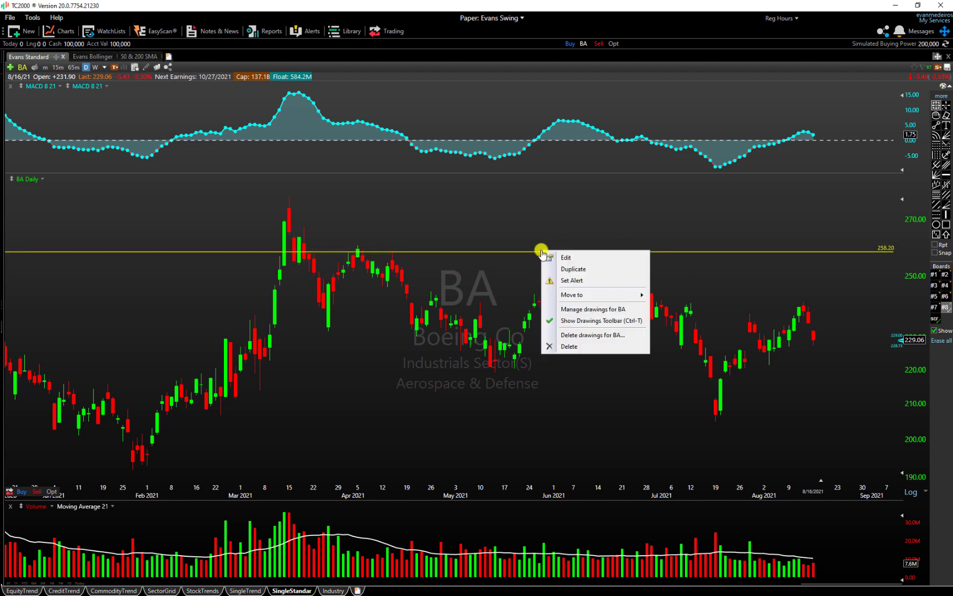
left_click(568, 280)
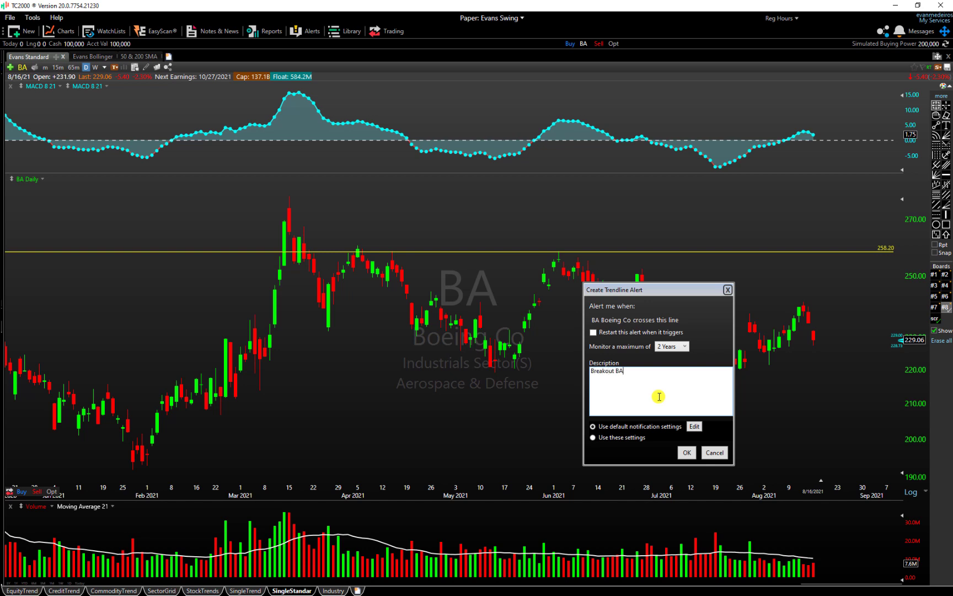
left_click(712, 452)
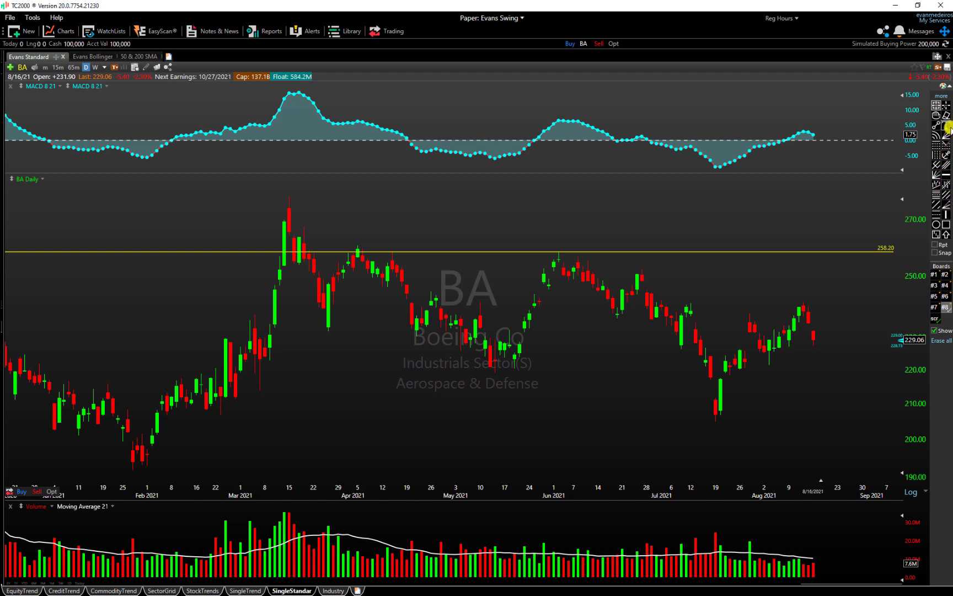
Add the note '8/16/21: I thought BA would retrace for the next 5 days.' and move it lower right.
left_click(390, 373)
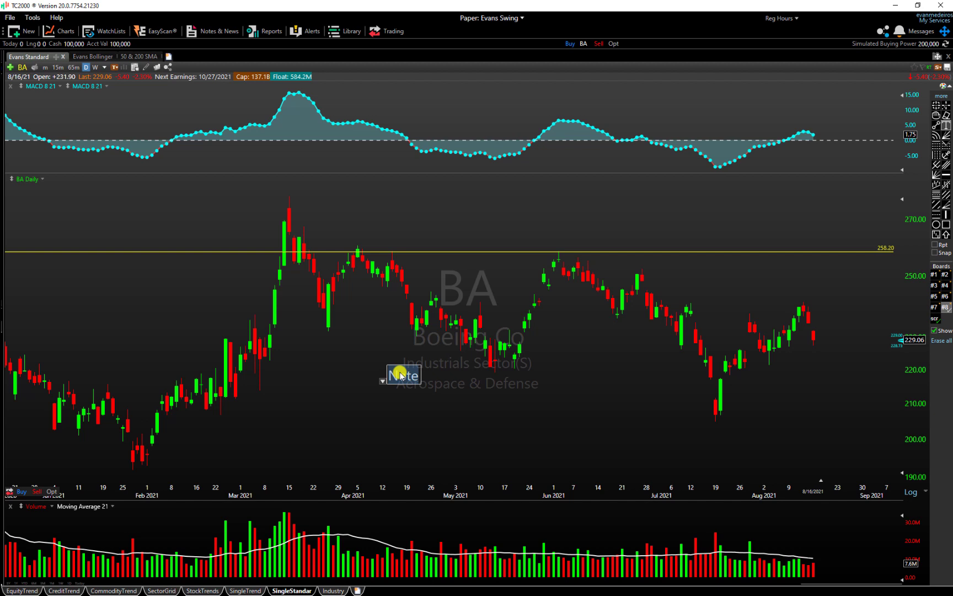
type("8/16/2")
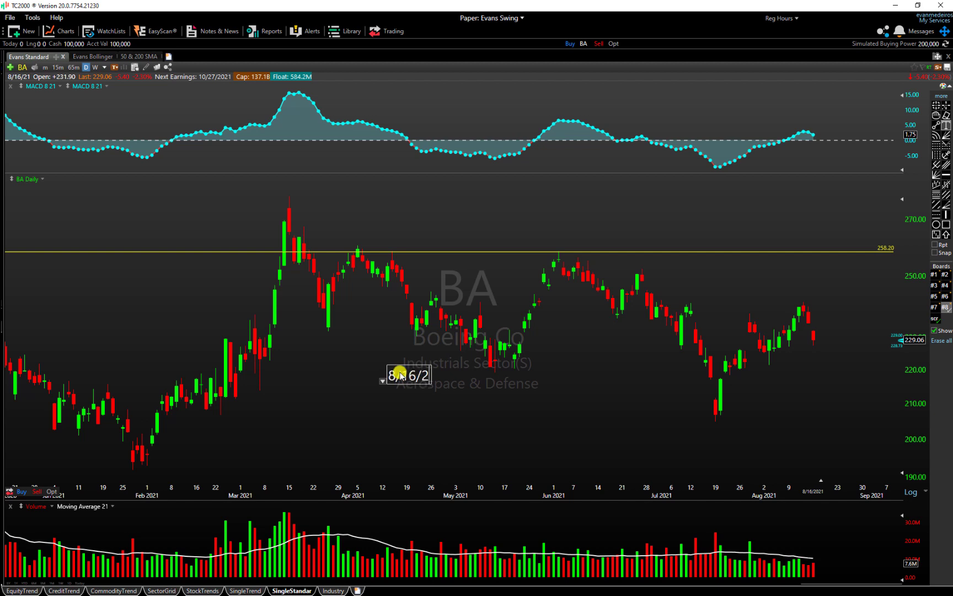
type("1: I thought B")
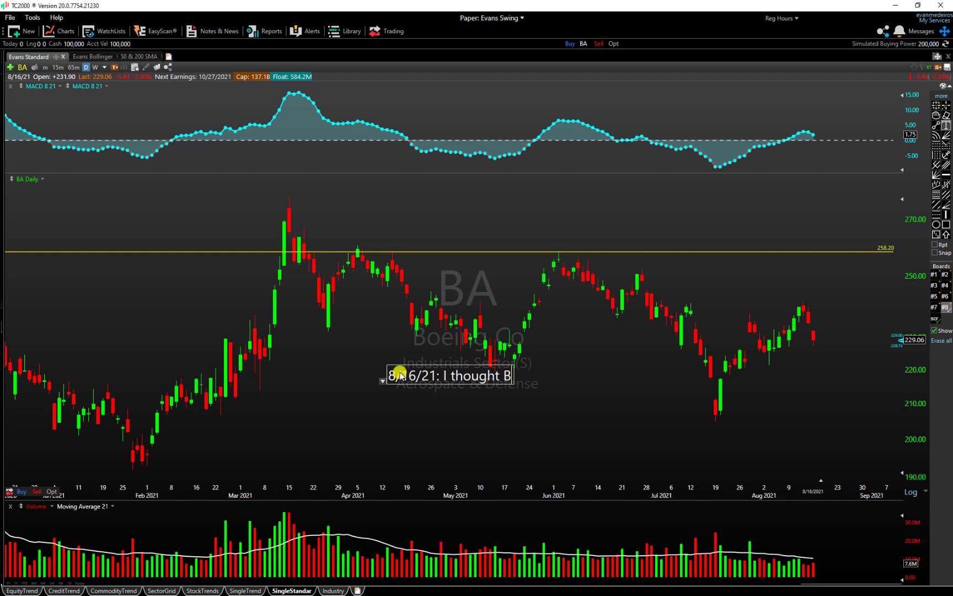
type("A woul")
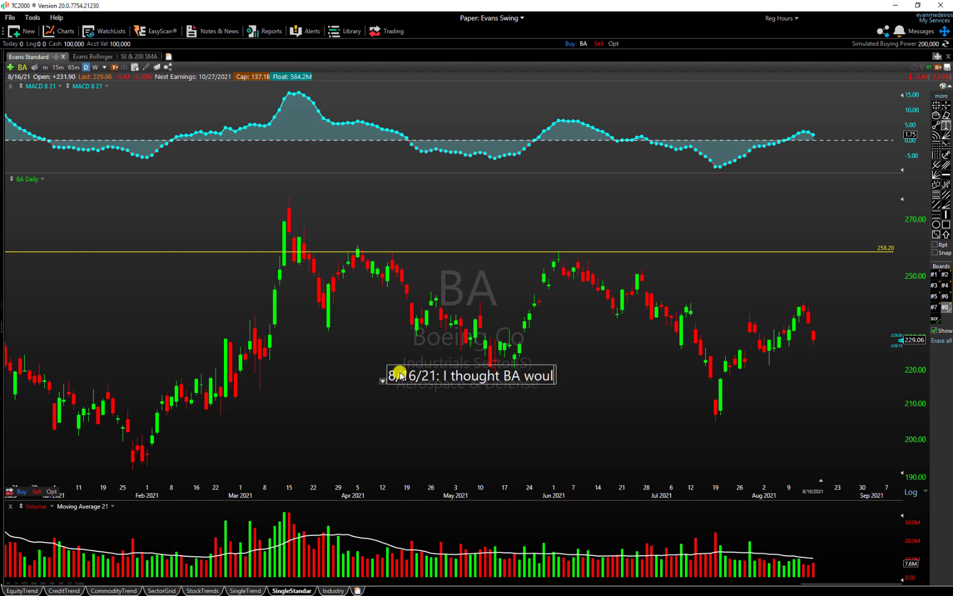
type("d retrace for the next")
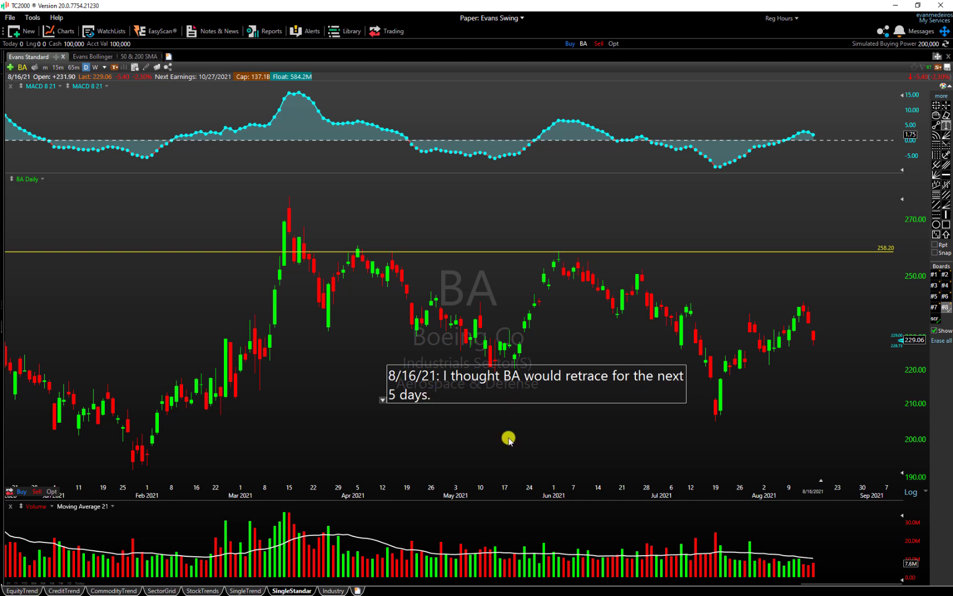
left_click(298, 386)
left_click_drag(375, 367, 817, 389)
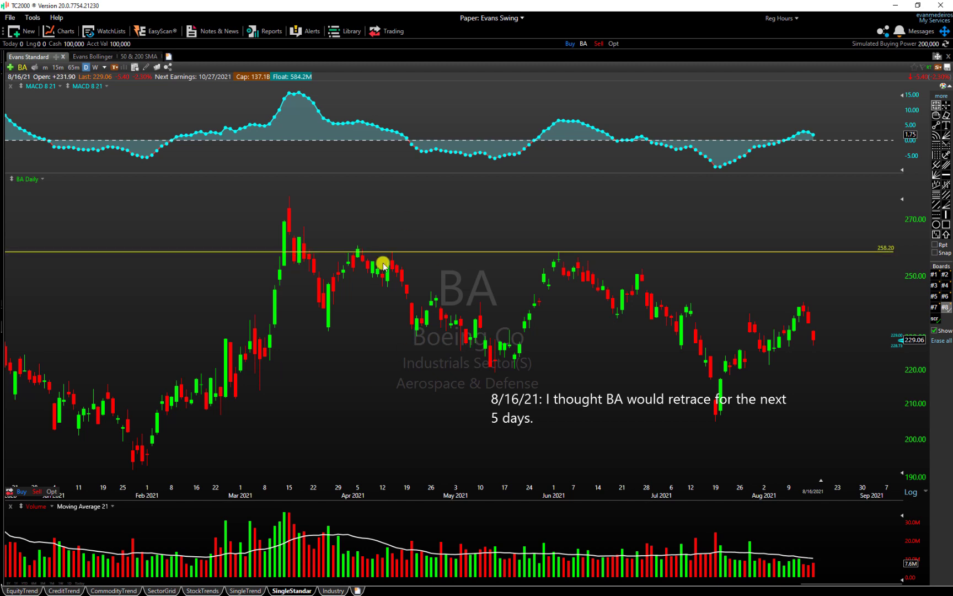
On the short-trendline board, extend the trendline toward the latest bars.
left_click(945, 274)
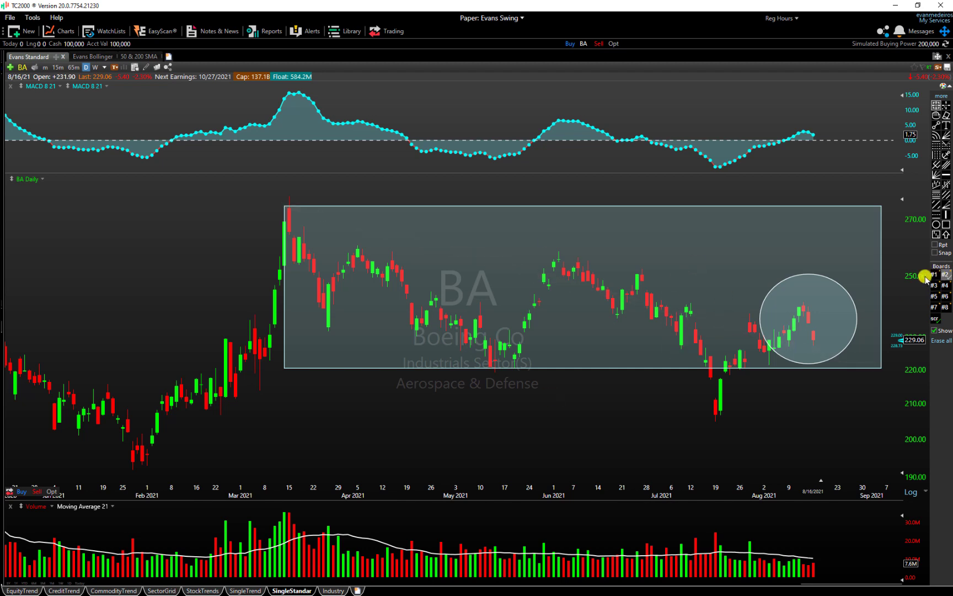
left_click(934, 275)
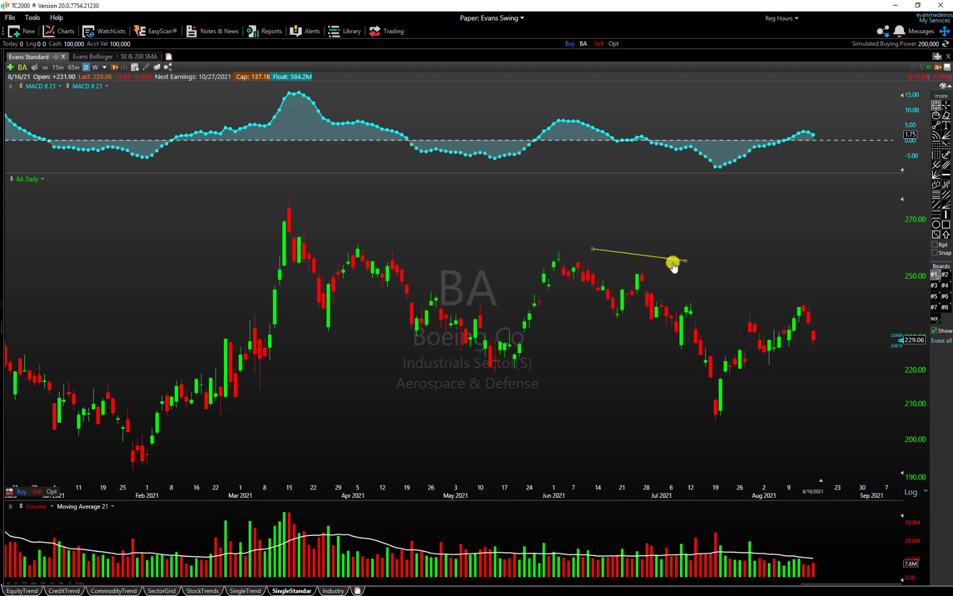
left_click_drag(686, 260, 838, 306)
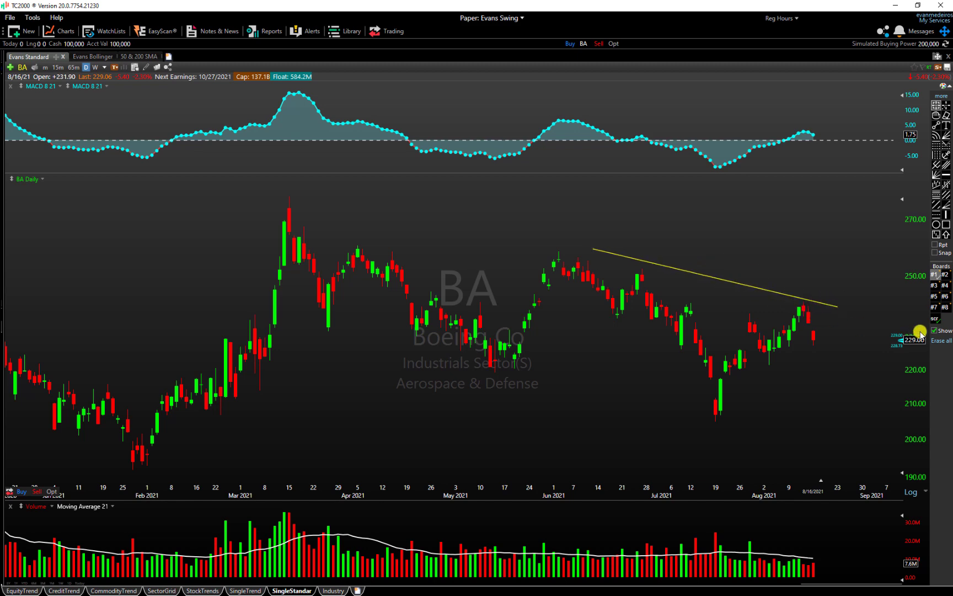
Check the downward-channel board, then delete the short trendline from board #1.
left_click(933, 295)
scroll(749, 308, "down", 5)
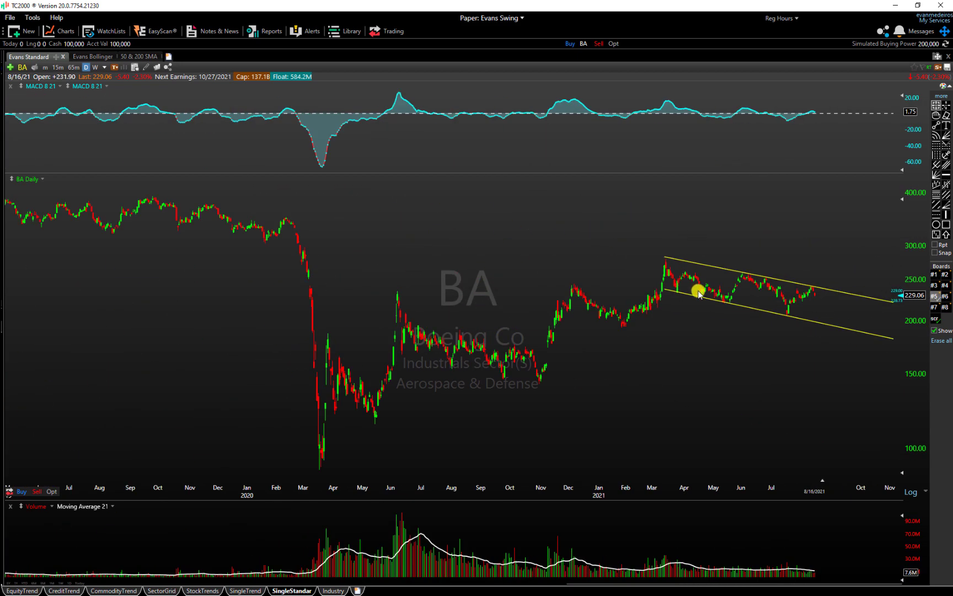
left_click(933, 274)
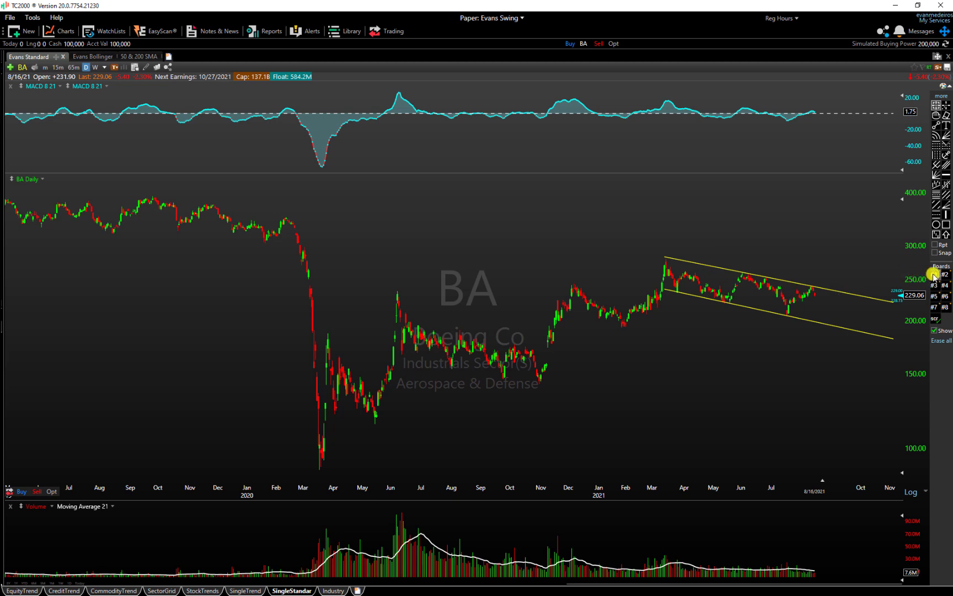
right_click(808, 284)
left_click(835, 416)
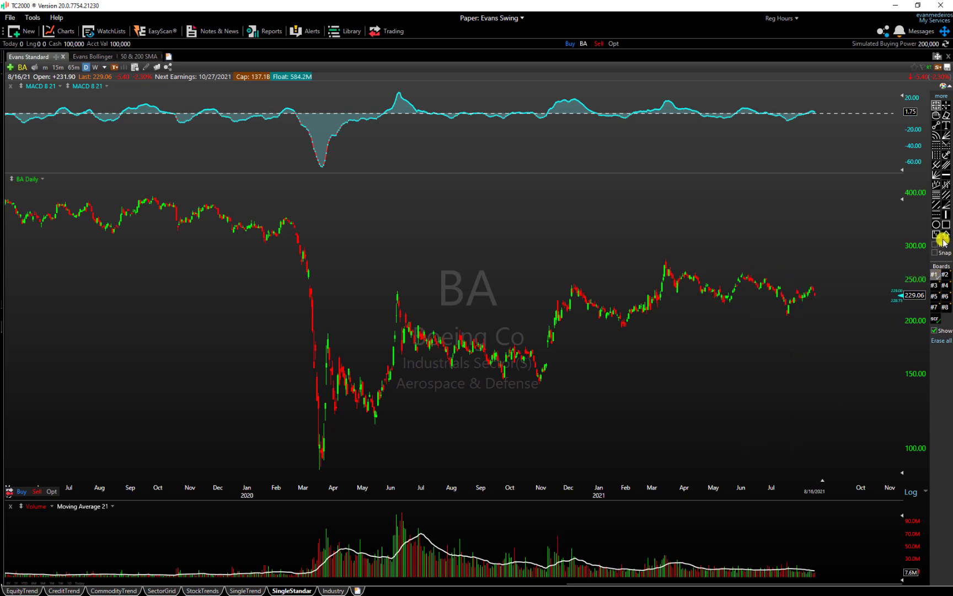
Draw horizontal lines at 275.03 resistance and 202.04 support, then readjust the zoom.
left_click(947, 177)
left_click(737, 261)
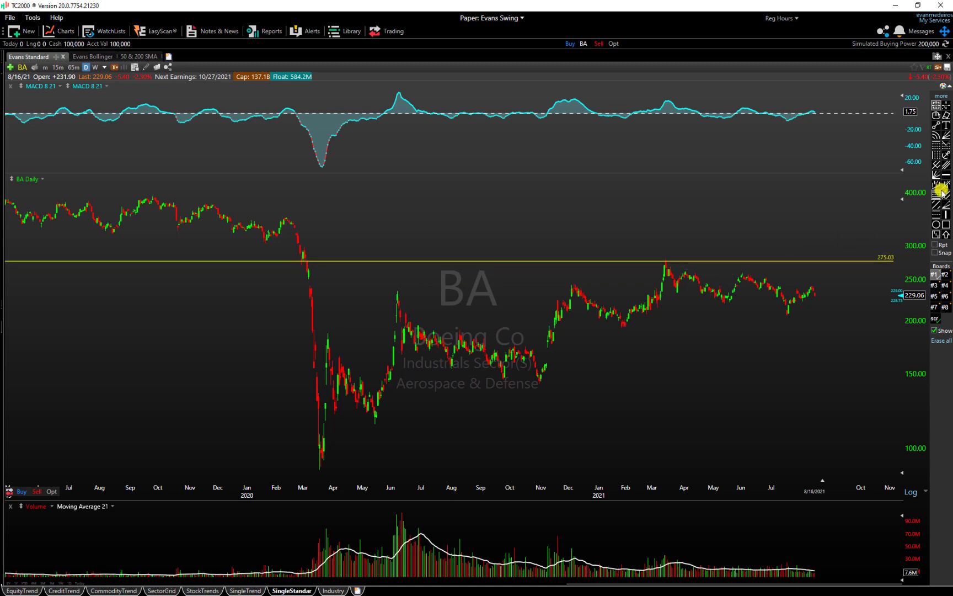
left_click(947, 176)
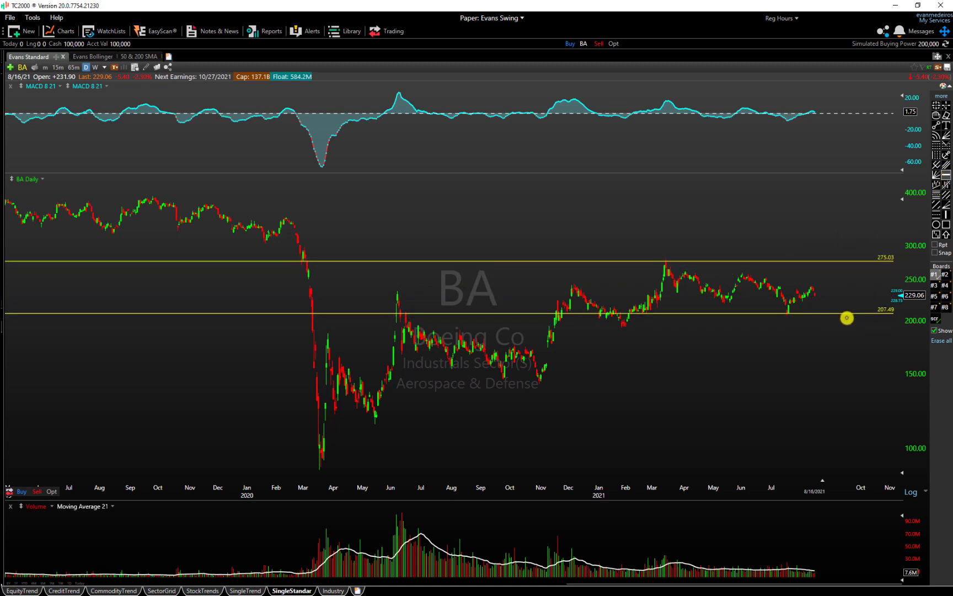
left_click(846, 319)
scroll(802, 390, "up", 3)
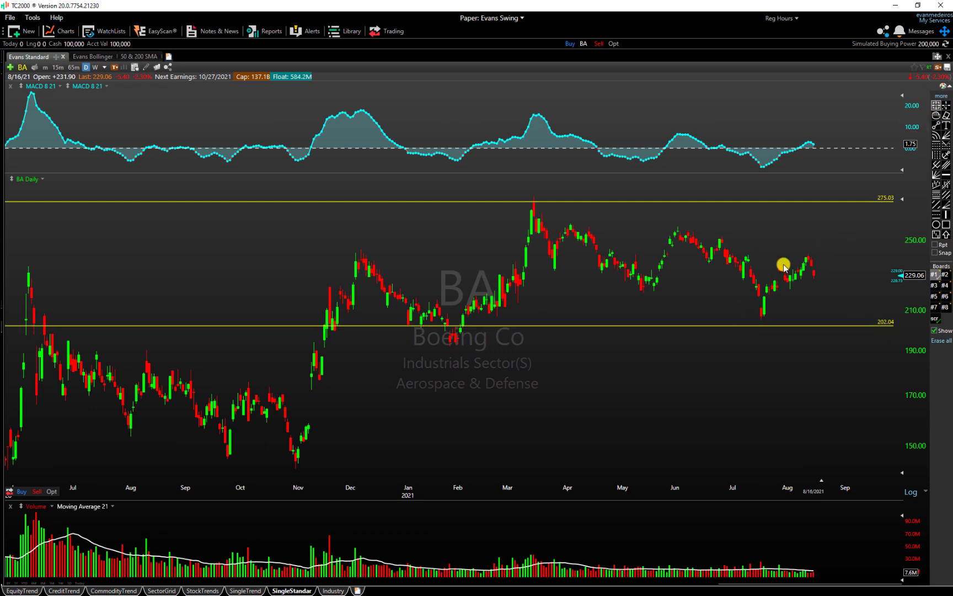
scroll(626, 305, "down", 3)
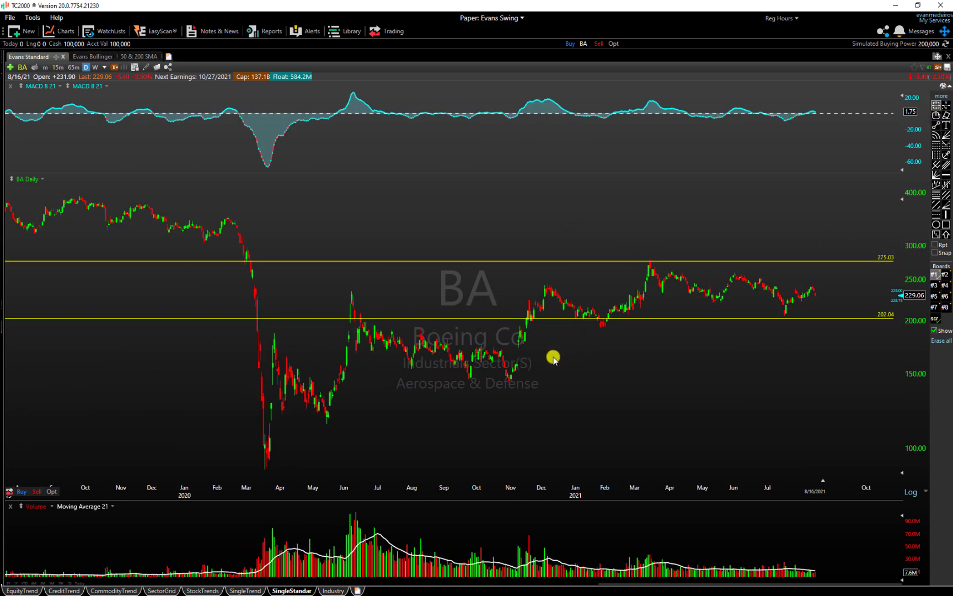
scroll(520, 347, "up", 1)
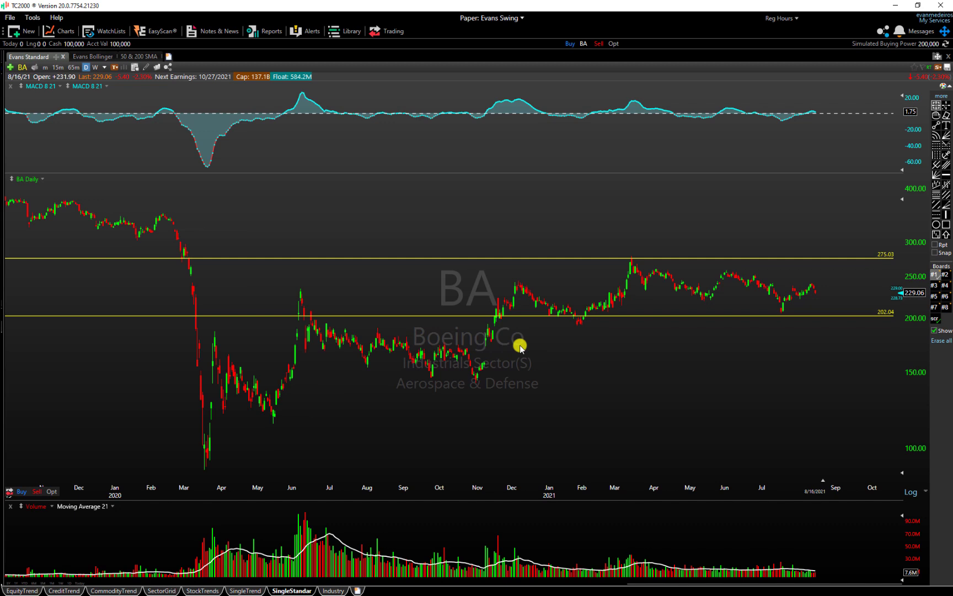